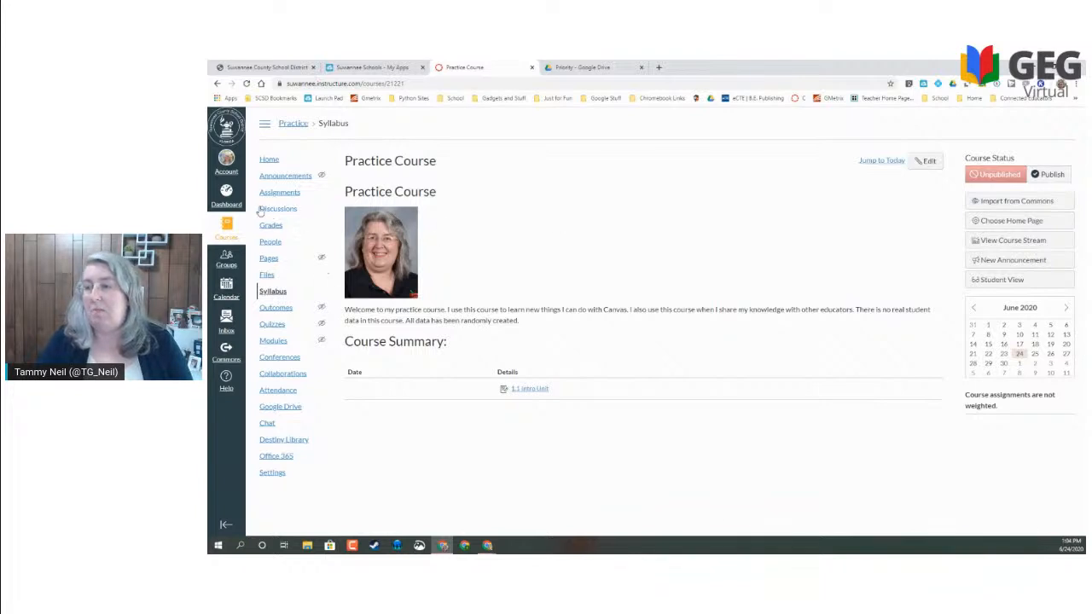
pyautogui.click(226, 161)
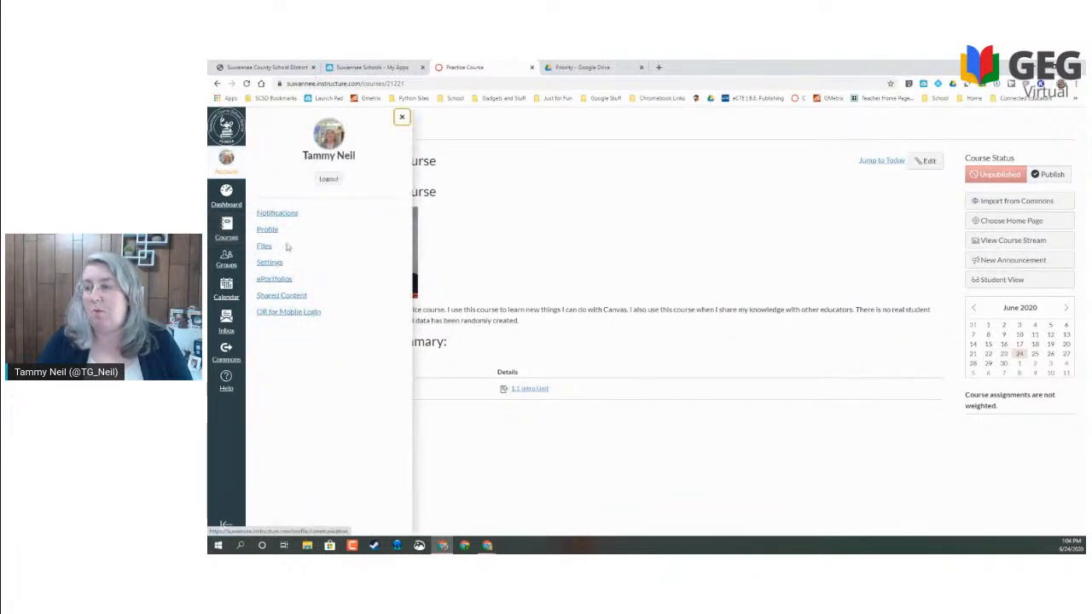
pyautogui.click(270, 262)
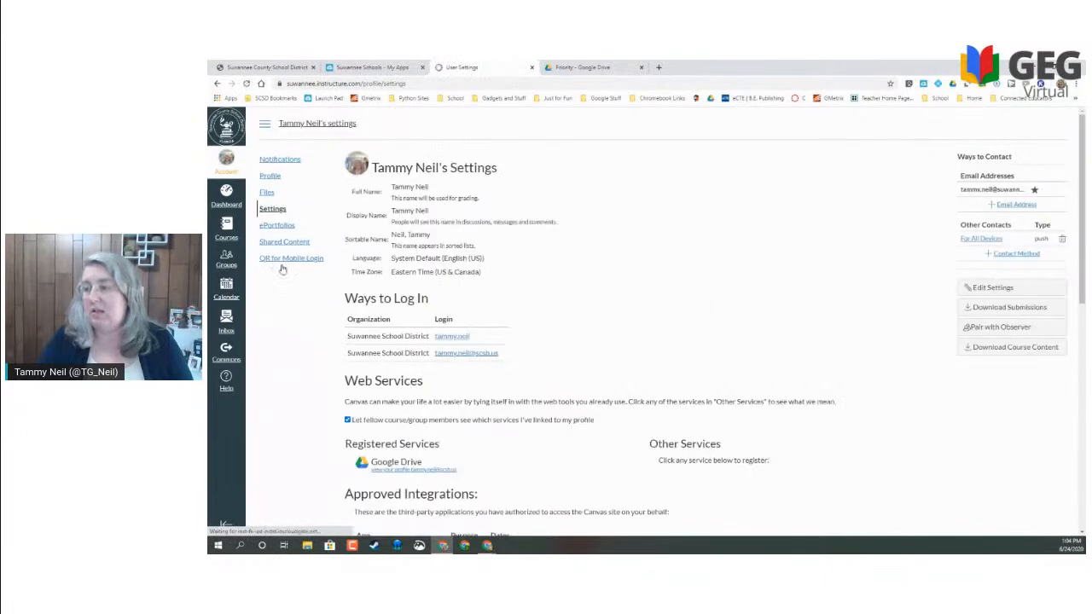
pyautogui.scroll(-3, 408, 306)
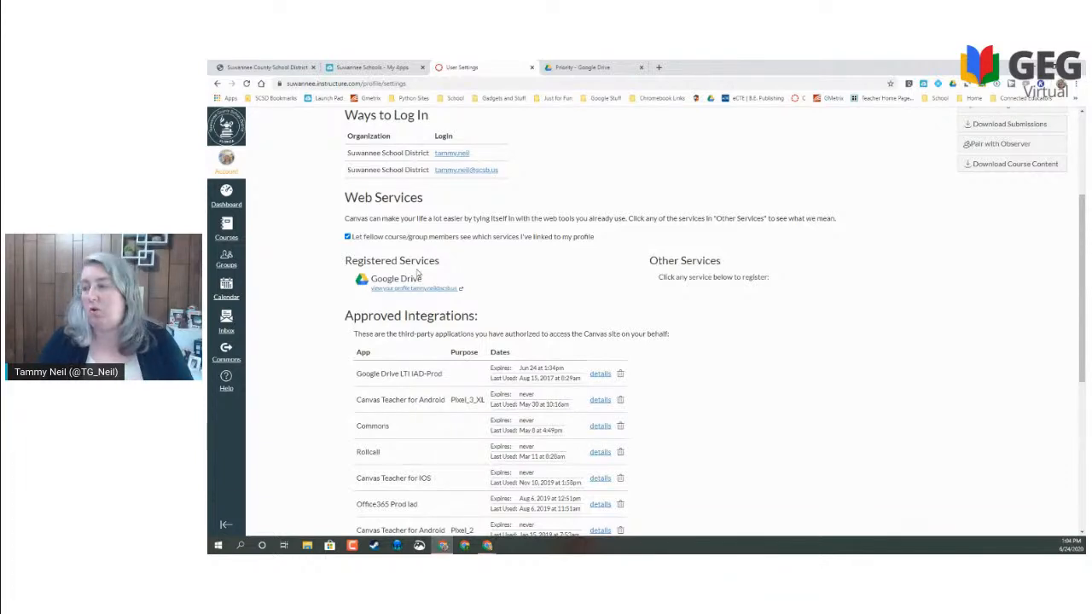
pyautogui.click(226, 196)
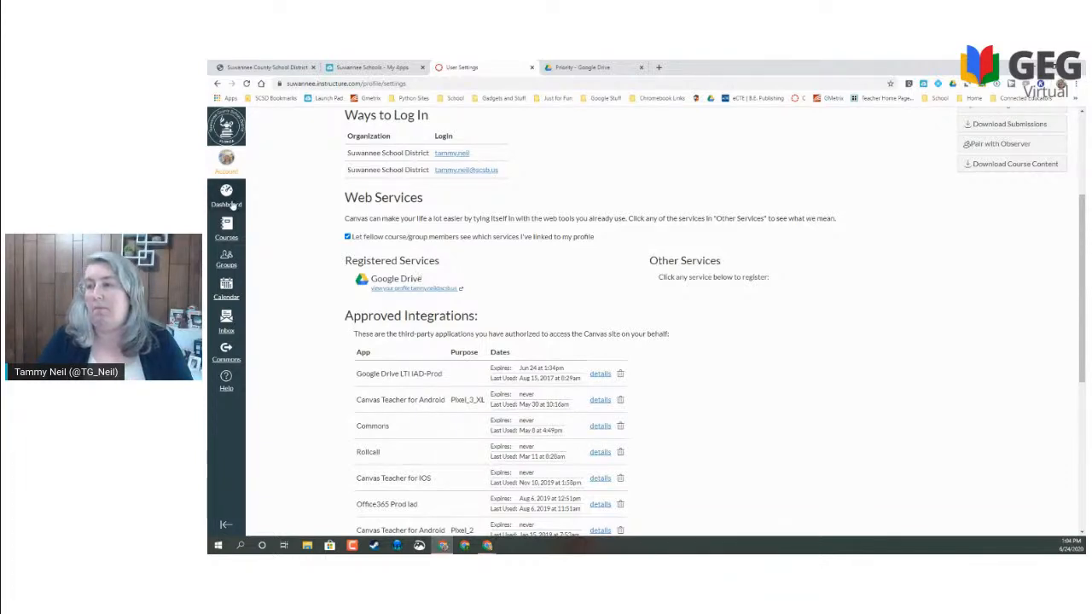
pyautogui.click(699, 226)
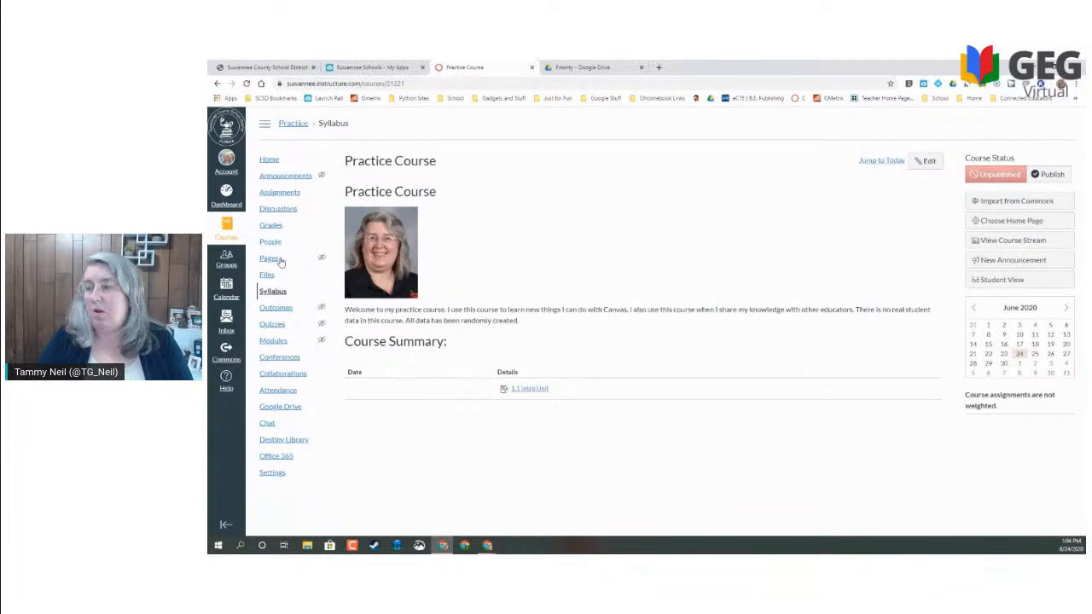
# - Visit the course's Google Drive area, go back Home, and open the Practice Course Modules
pyautogui.click(278, 408)
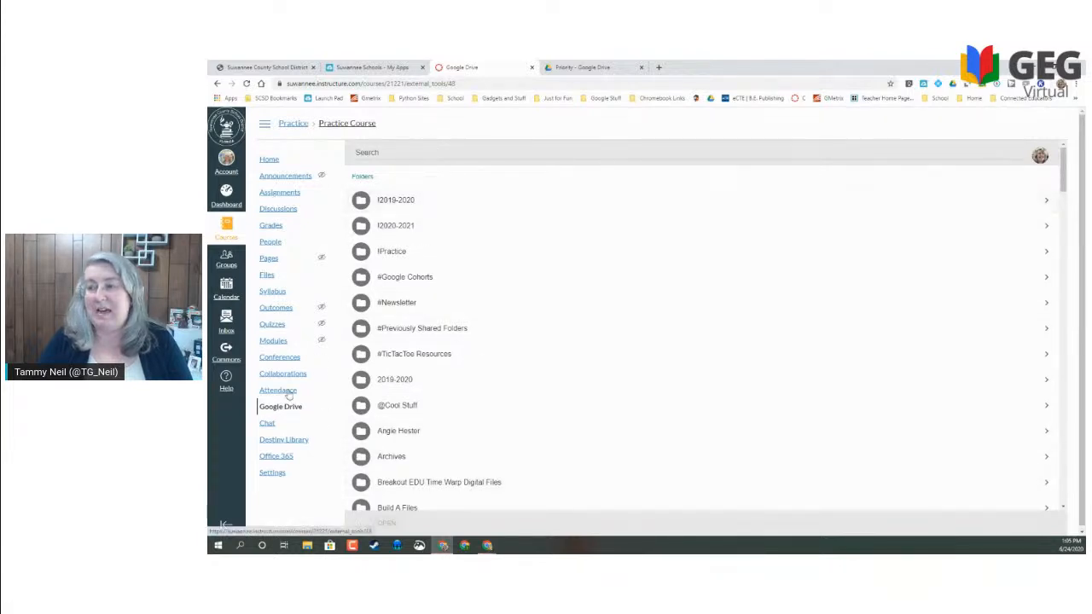
pyautogui.click(269, 161)
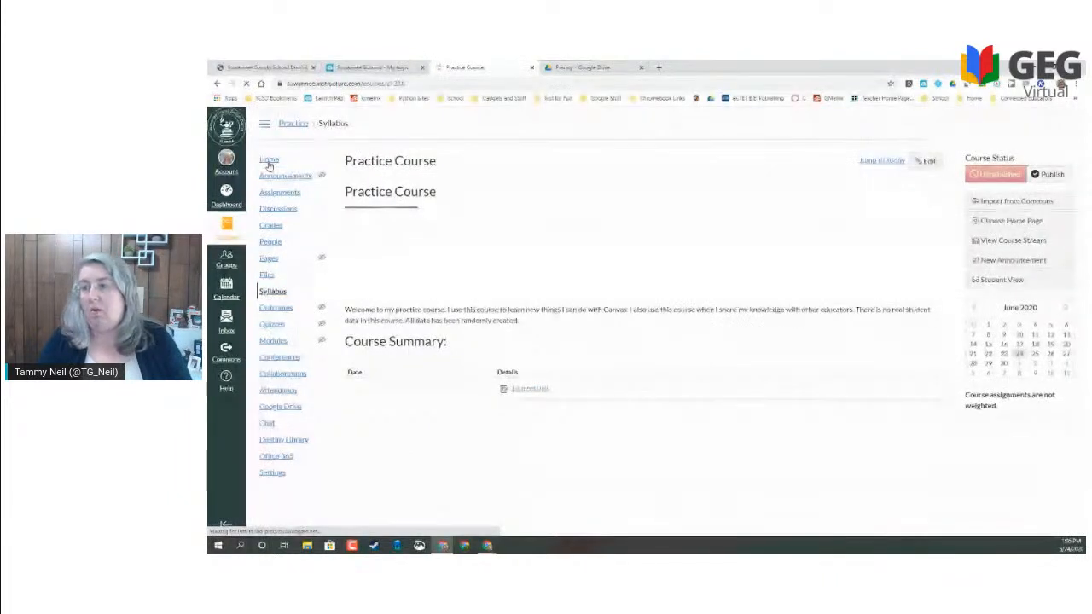
pyautogui.click(278, 342)
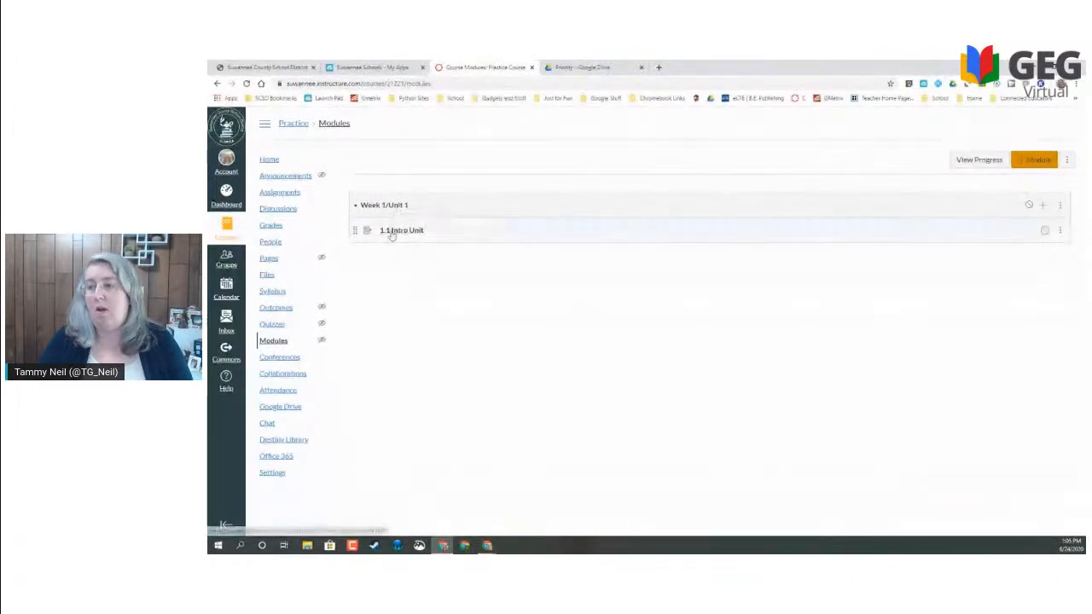
# - Check and dismiss the Help tray, then open 1.1 Intro Unit from Week 1/Unit 1
pyautogui.click(227, 381)
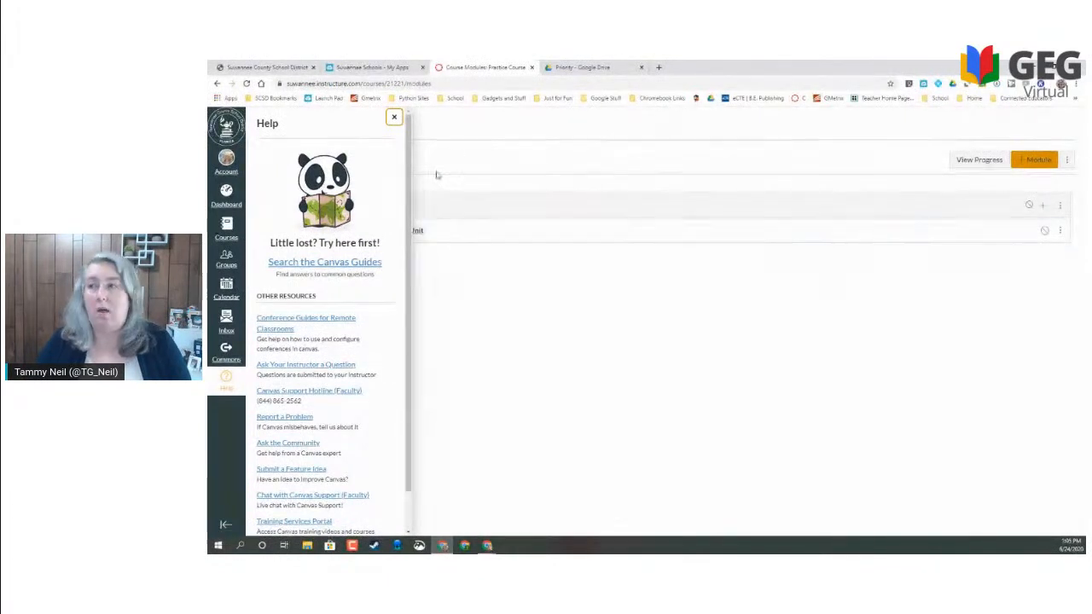
pyautogui.click(394, 119)
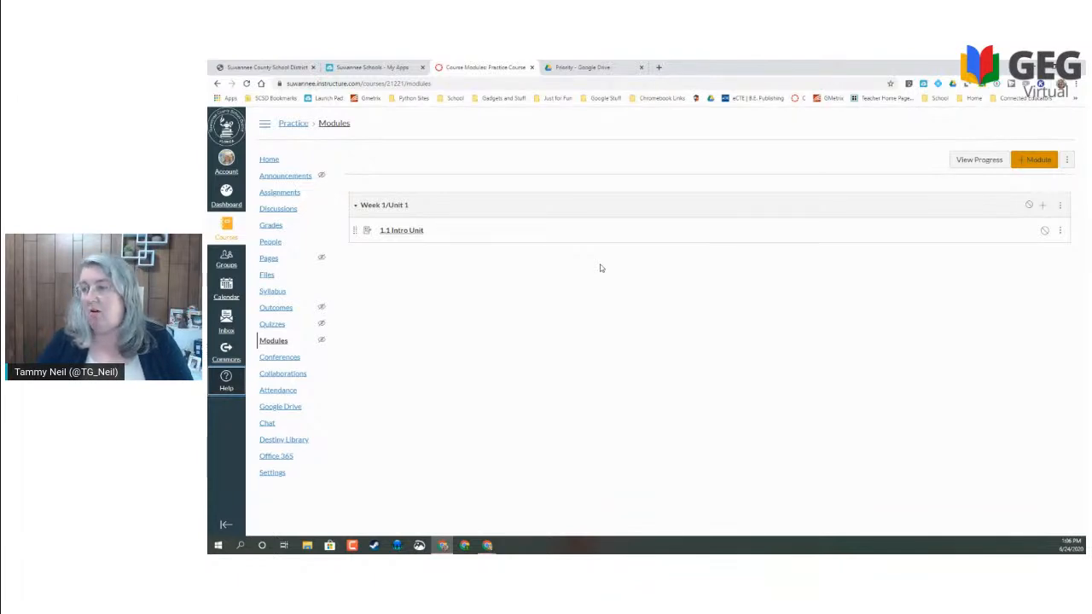
pyautogui.click(394, 232)
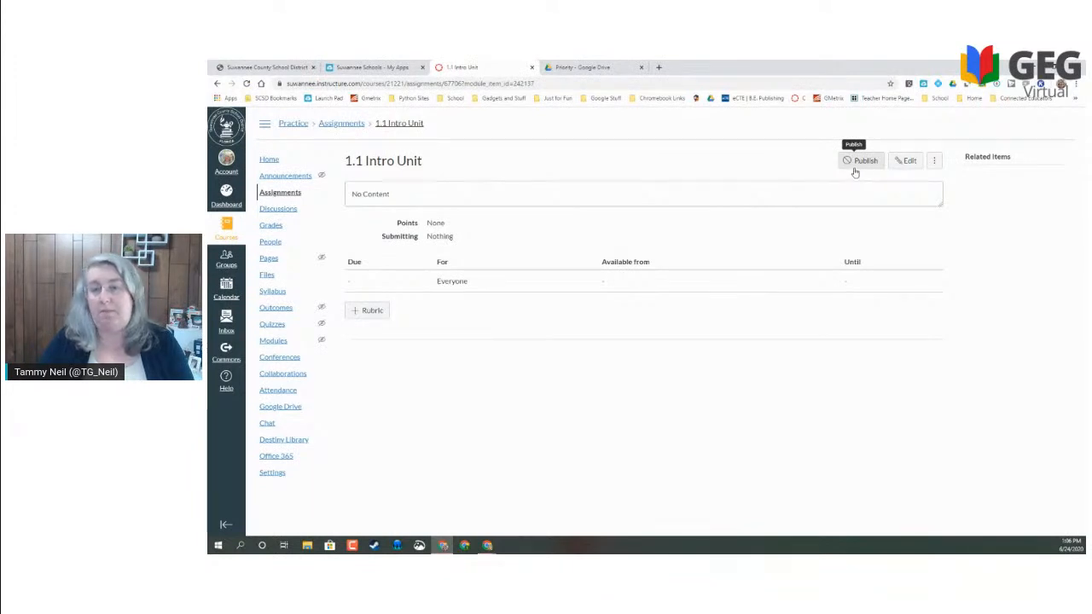
# - Edit 1.1 Intro Unit and try Google Apps from external tools, closing it without inserting anything
pyautogui.click(907, 161)
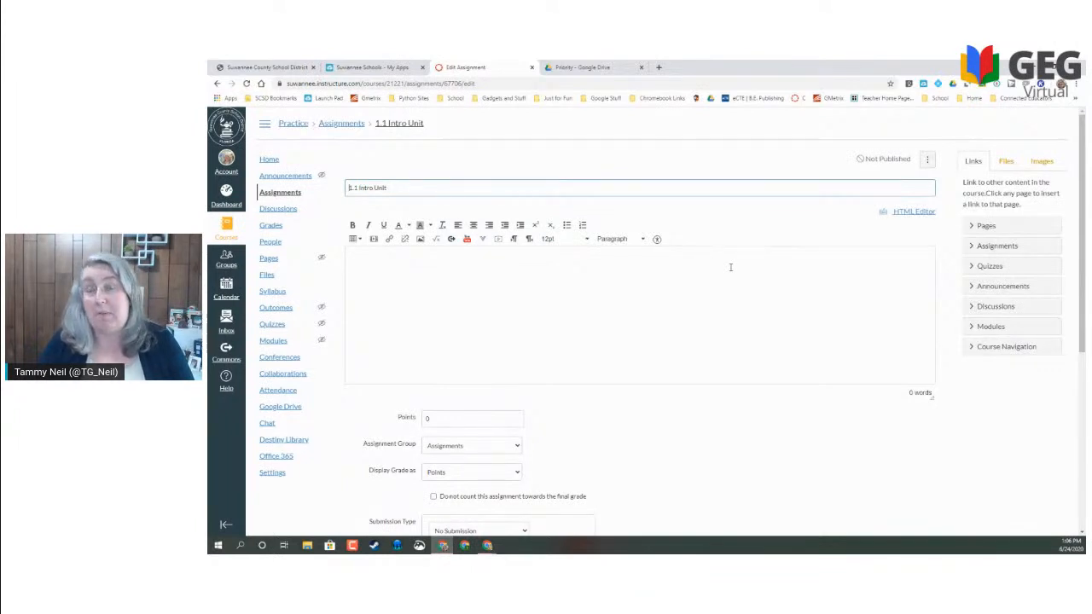
pyautogui.click(481, 242)
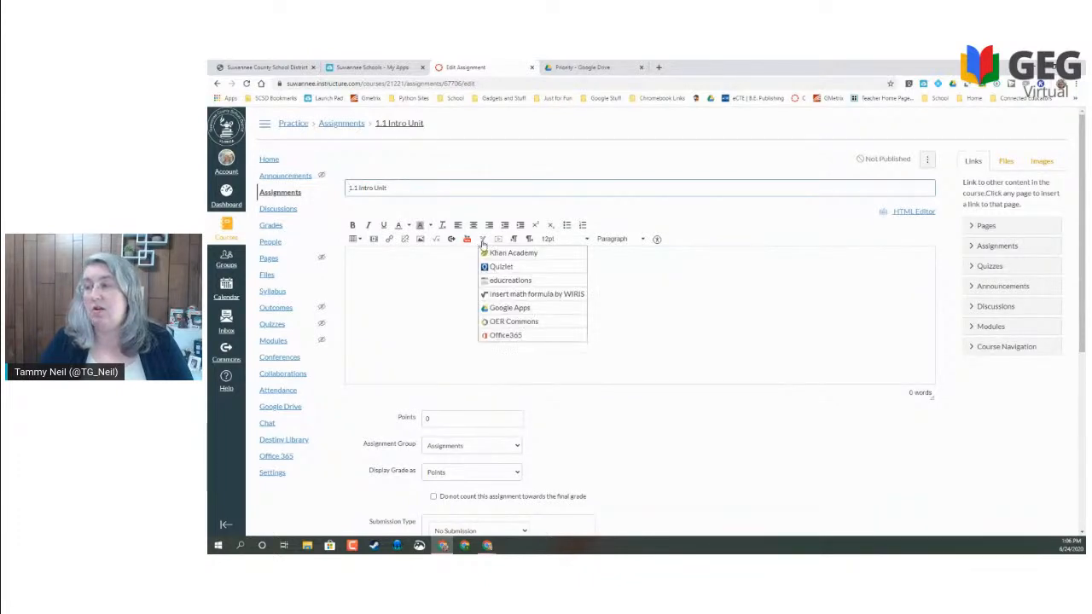
pyautogui.click(510, 309)
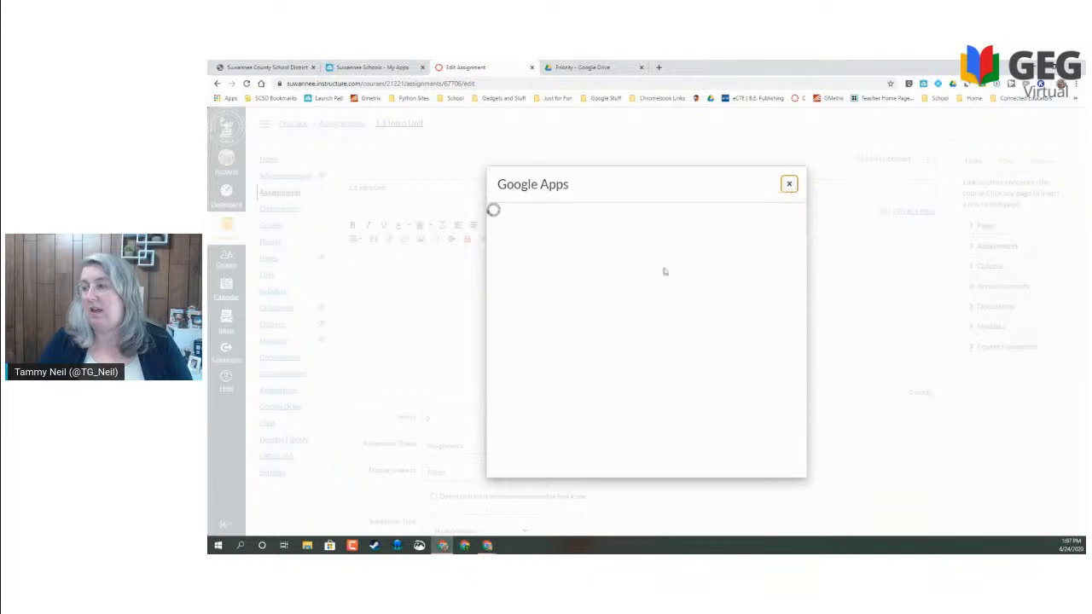
pyautogui.click(790, 185)
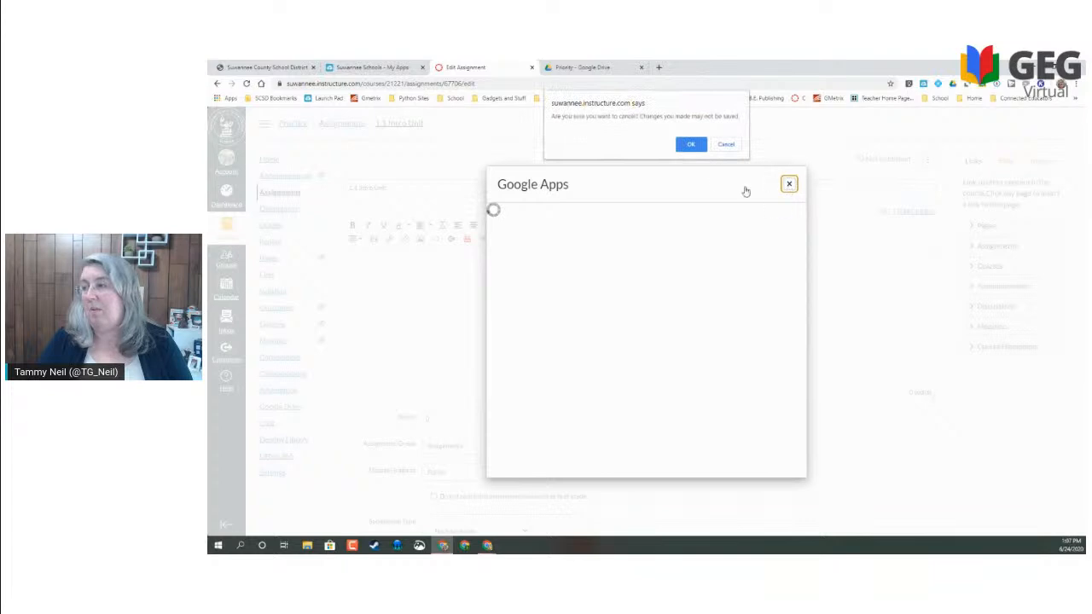
pyautogui.click(689, 145)
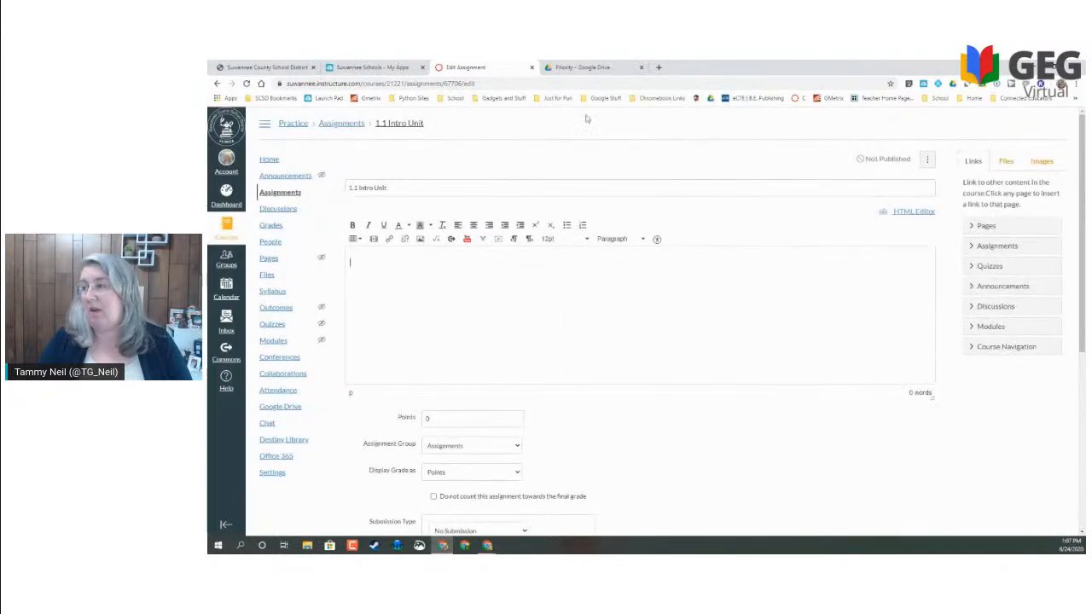
# - In My Drive, open the !Practice folder and launch the Unit 1, Lesson 1 document
pyautogui.click(570, 67)
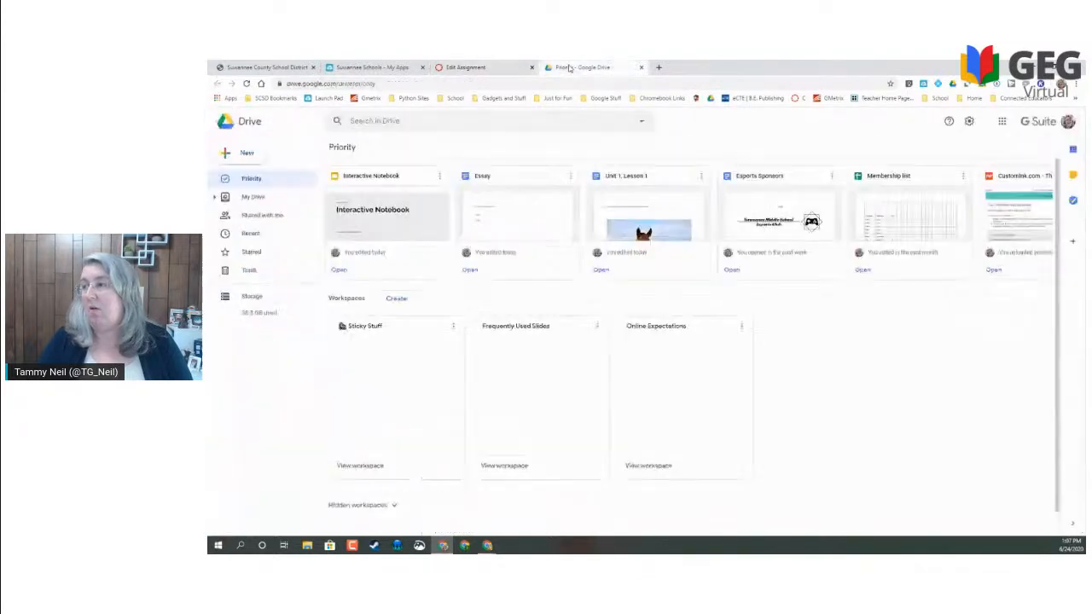
pyautogui.click(248, 199)
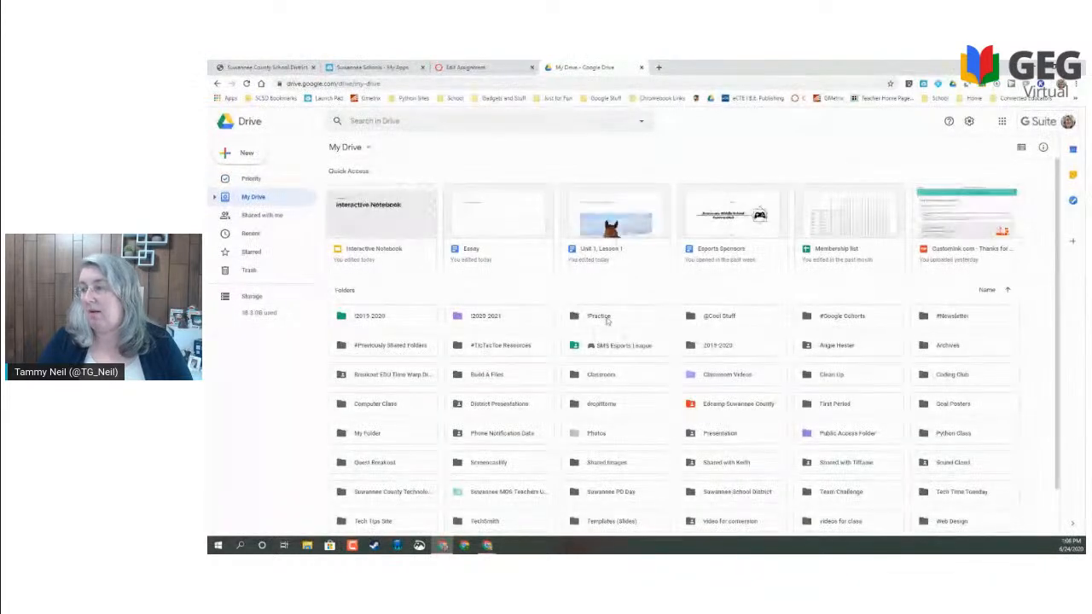
pyautogui.doubleClick(607, 316)
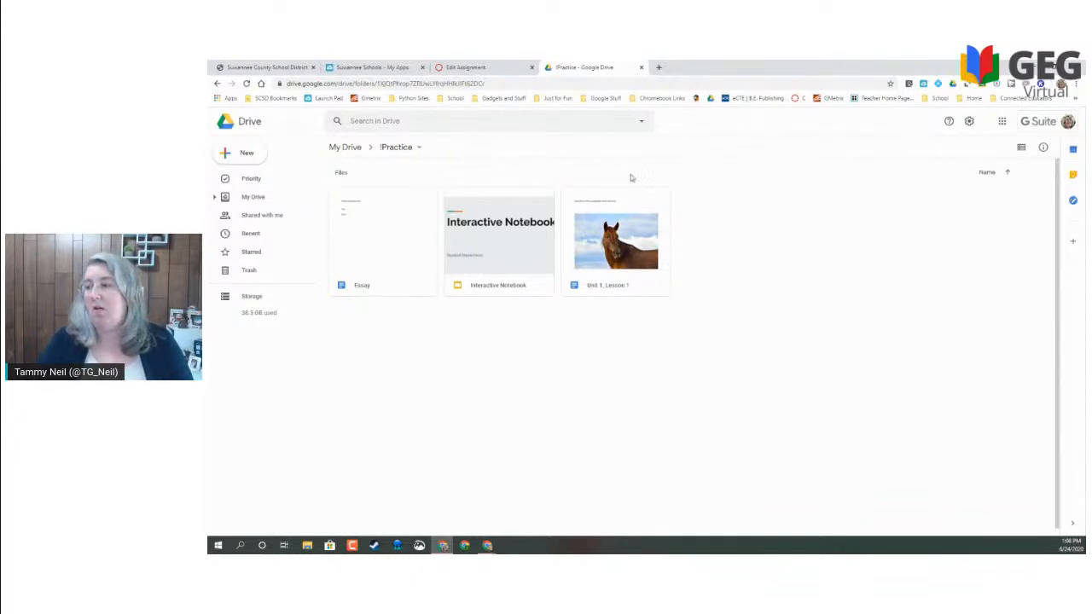
pyautogui.click(595, 290)
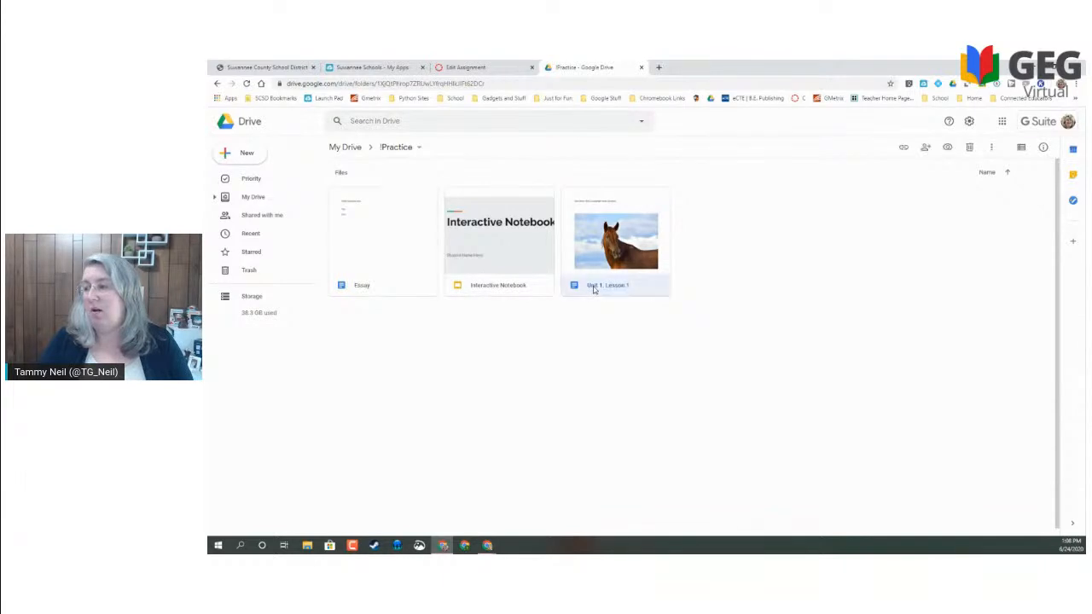
pyautogui.doubleClick(594, 290)
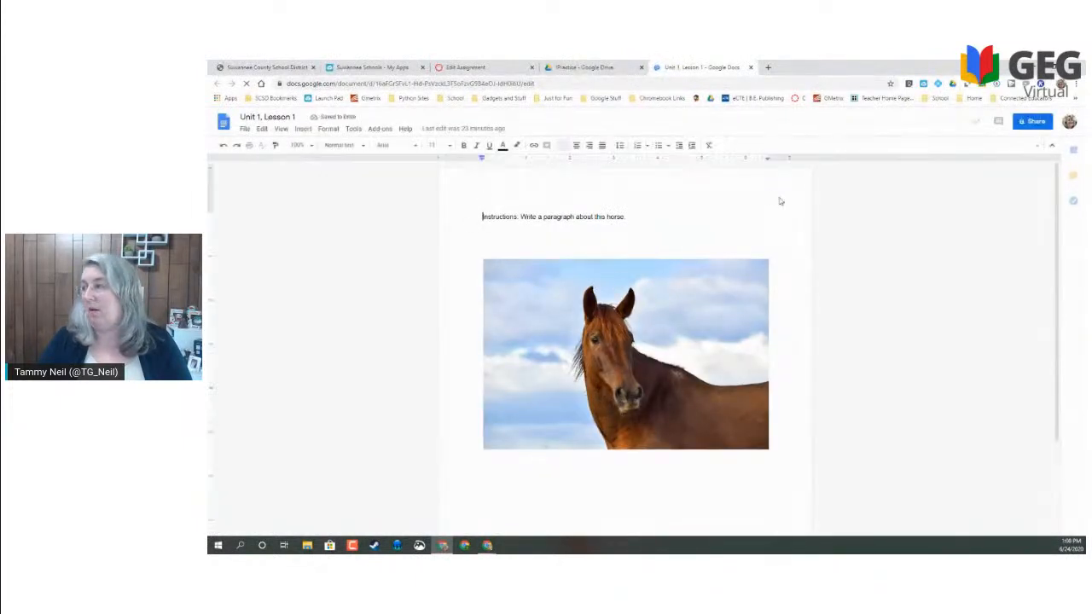
# - Change Unit 1, Lesson 1 sharing to Anyone with the link, as viewers
pyautogui.click(1035, 122)
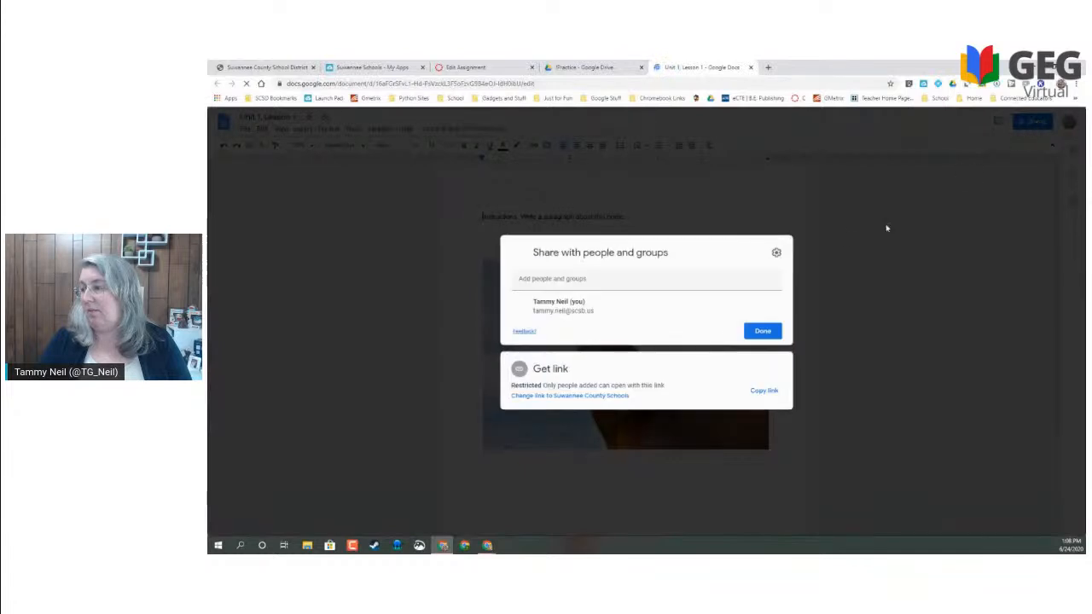
pyautogui.click(759, 392)
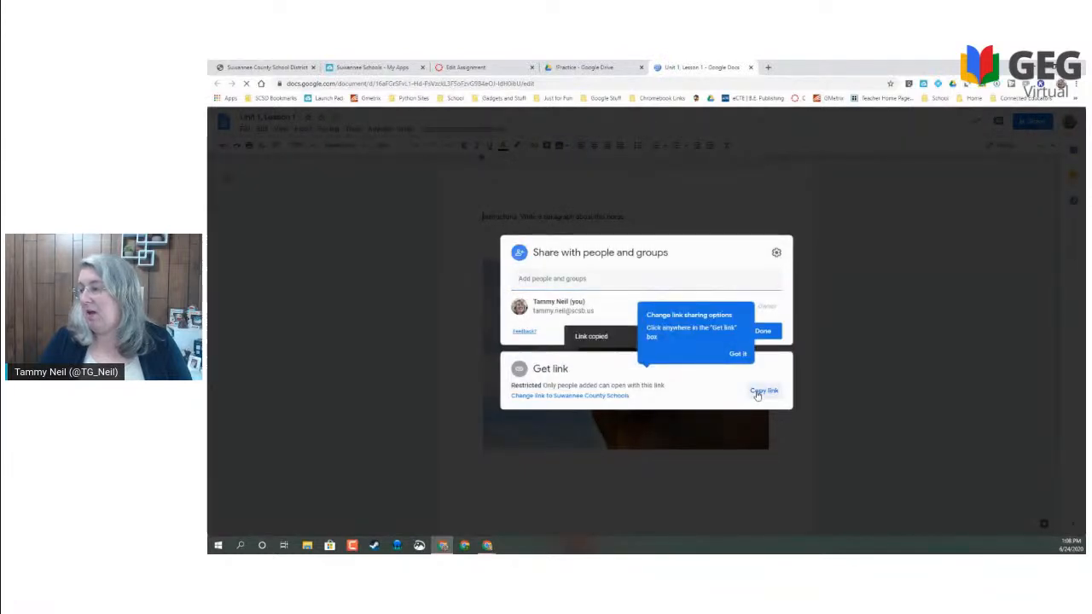
pyautogui.click(581, 396)
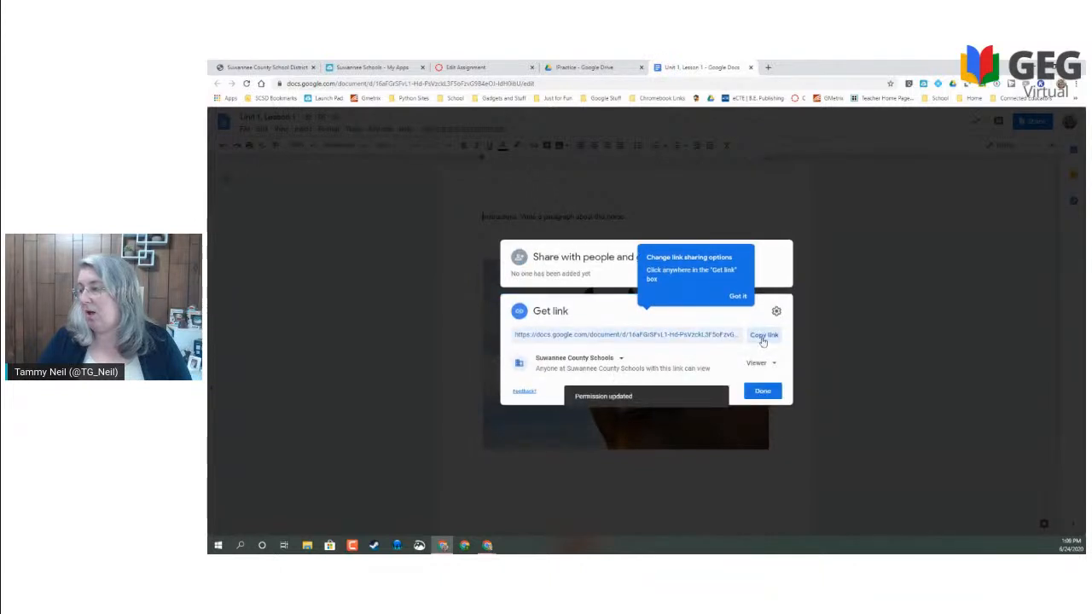
pyautogui.click(762, 364)
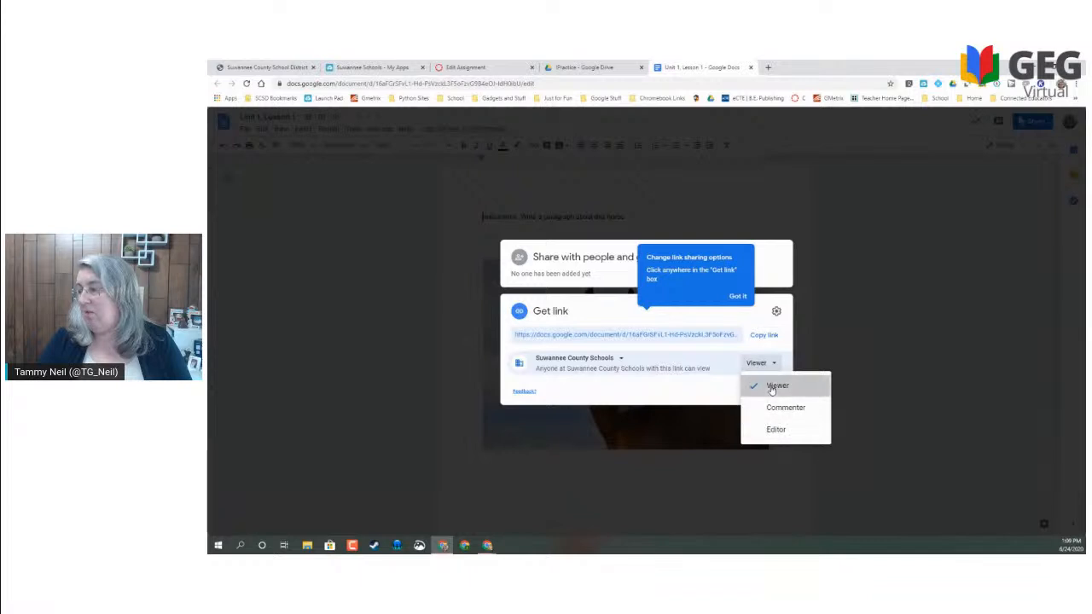
pyautogui.click(772, 388)
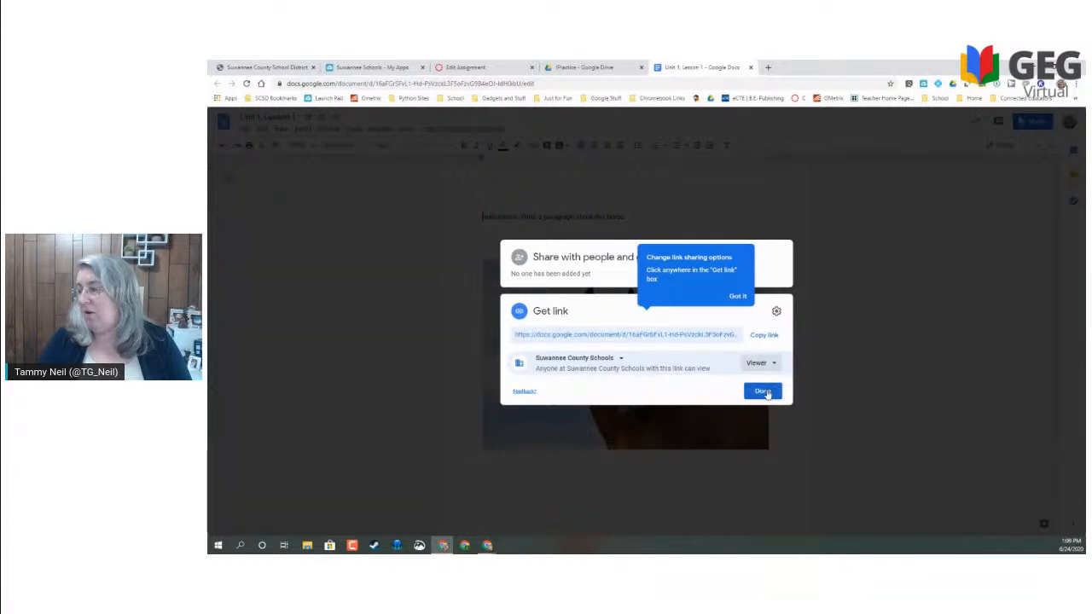
pyautogui.click(594, 363)
pyautogui.click(586, 424)
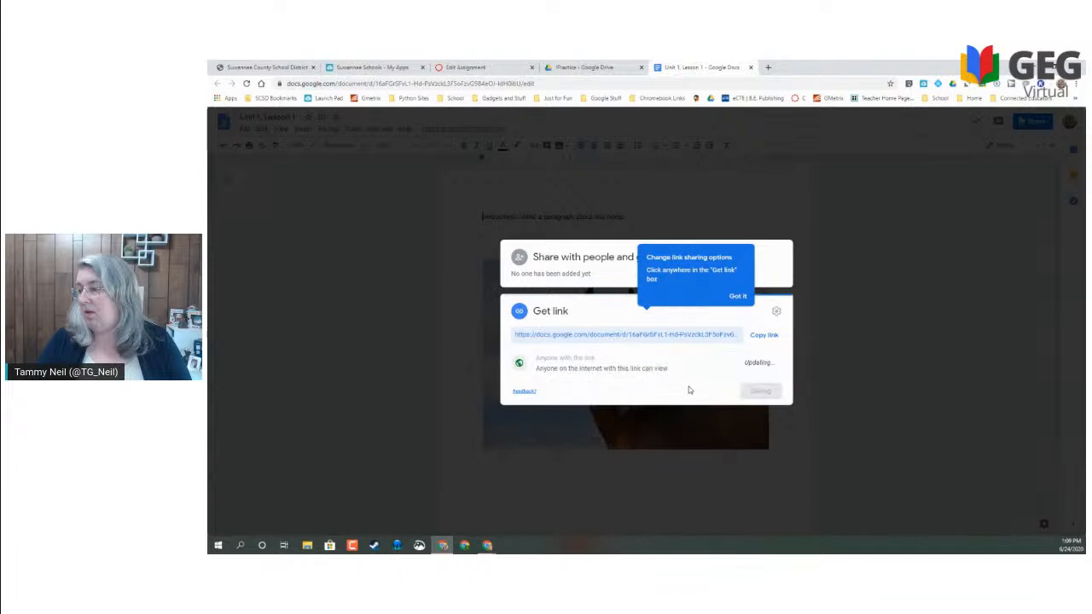
pyautogui.click(762, 391)
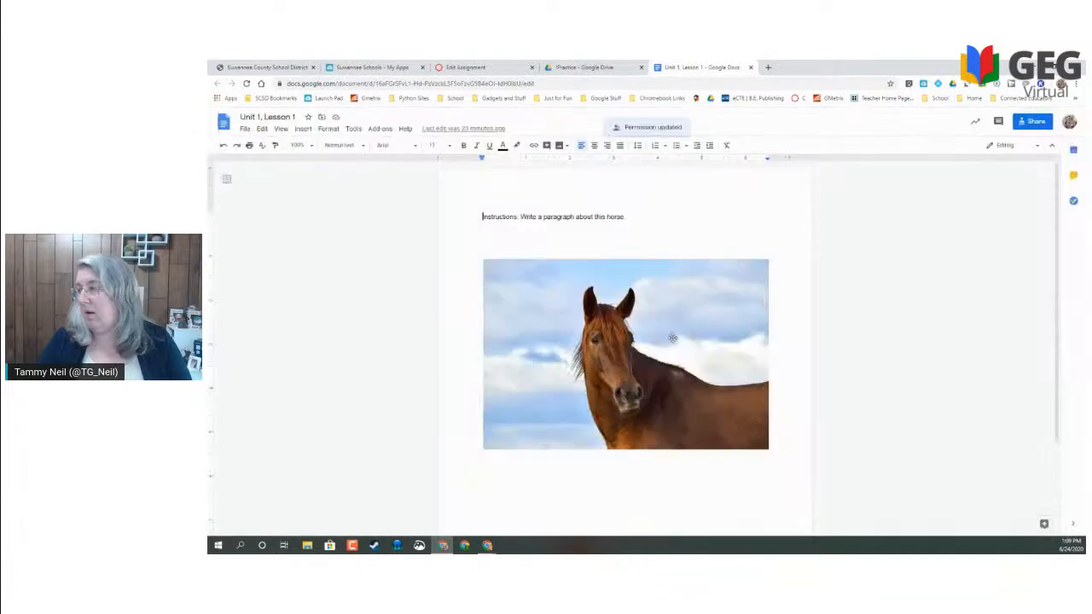
# - Copy the document's share link and close the sharing dialog
pyautogui.click(1030, 124)
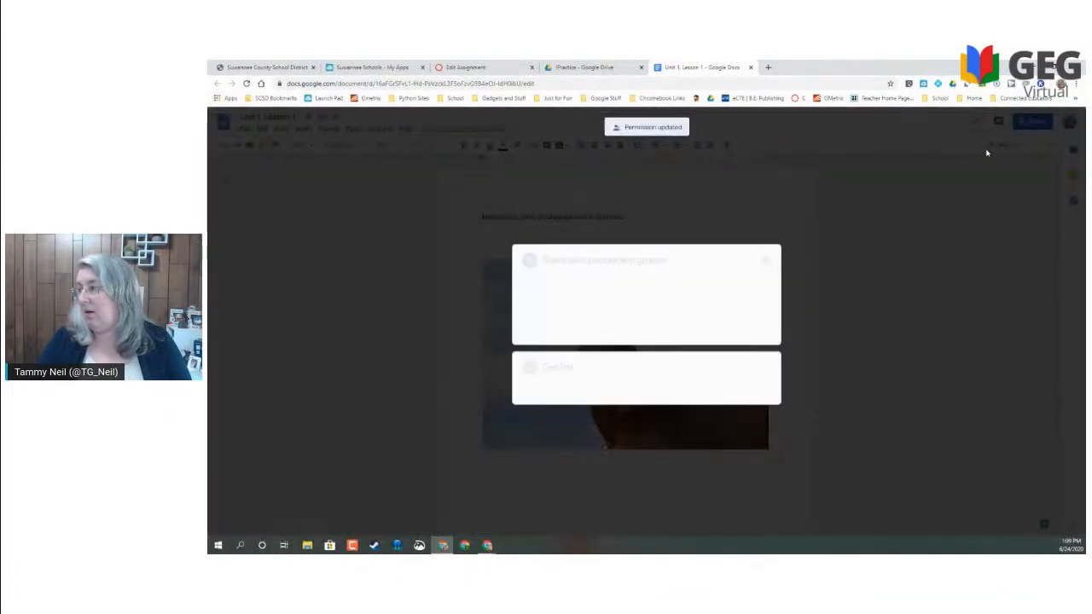
pyautogui.click(764, 392)
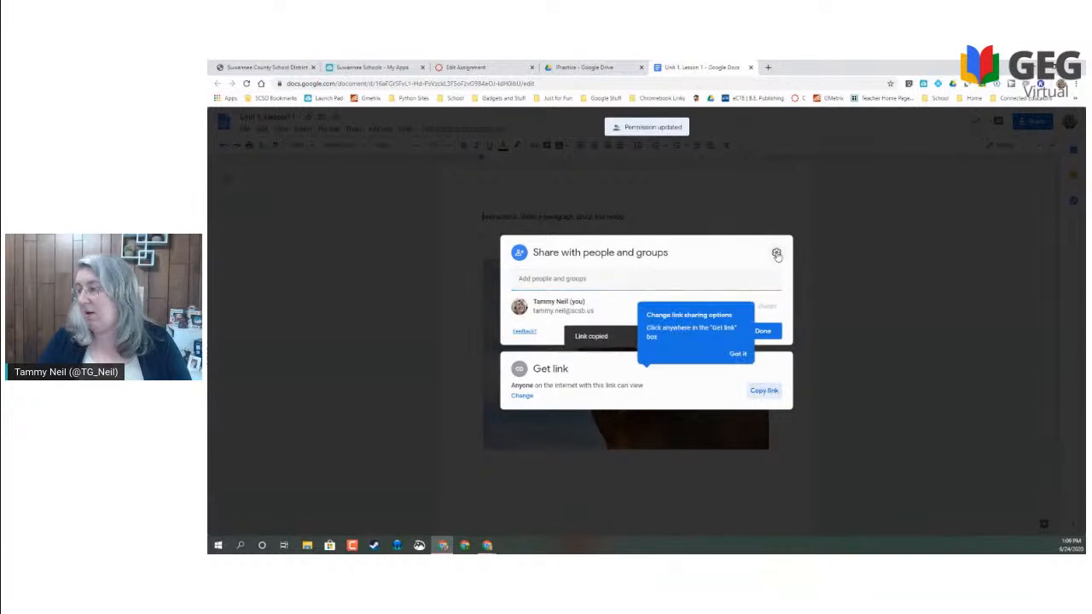
pyautogui.click(776, 252)
pyautogui.click(857, 212)
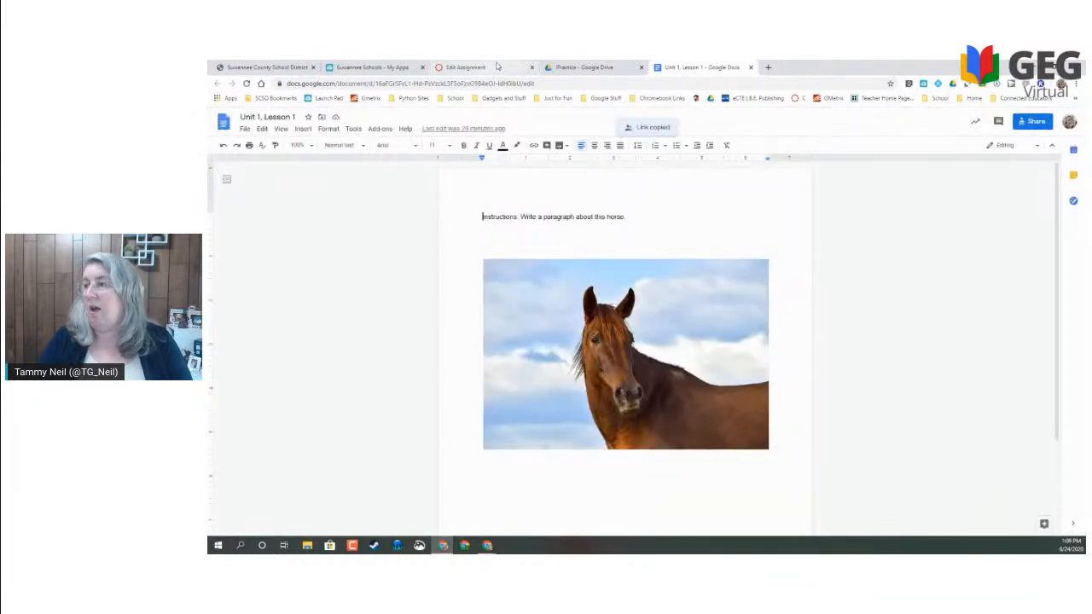
pyautogui.click(477, 66)
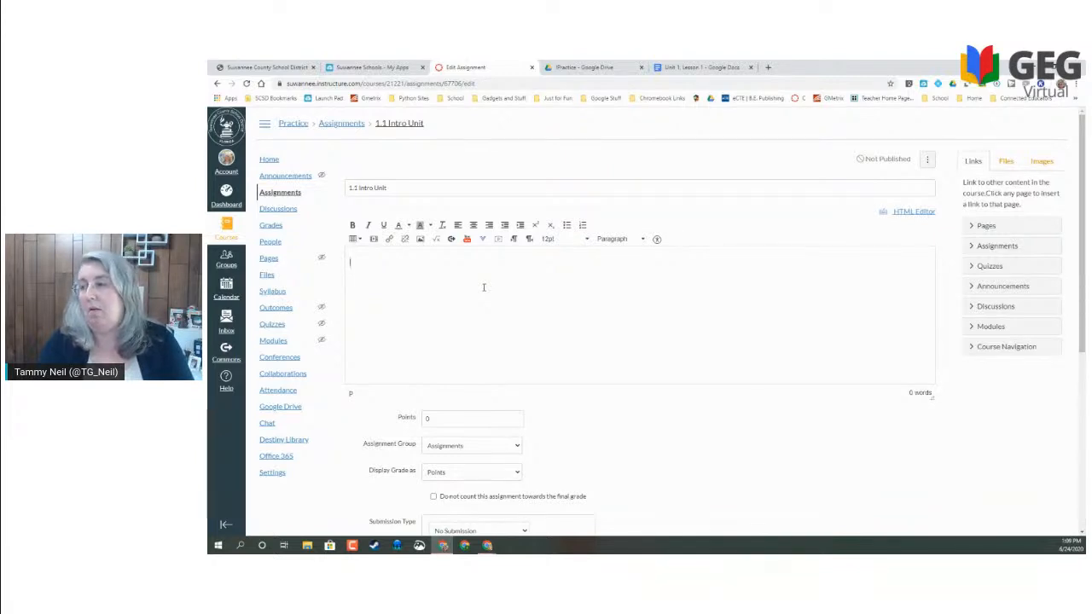
# - Type 'Please click the link and add a copy to your Google Drive.' with a selected LINK line below
pyautogui.write('ase click the ')
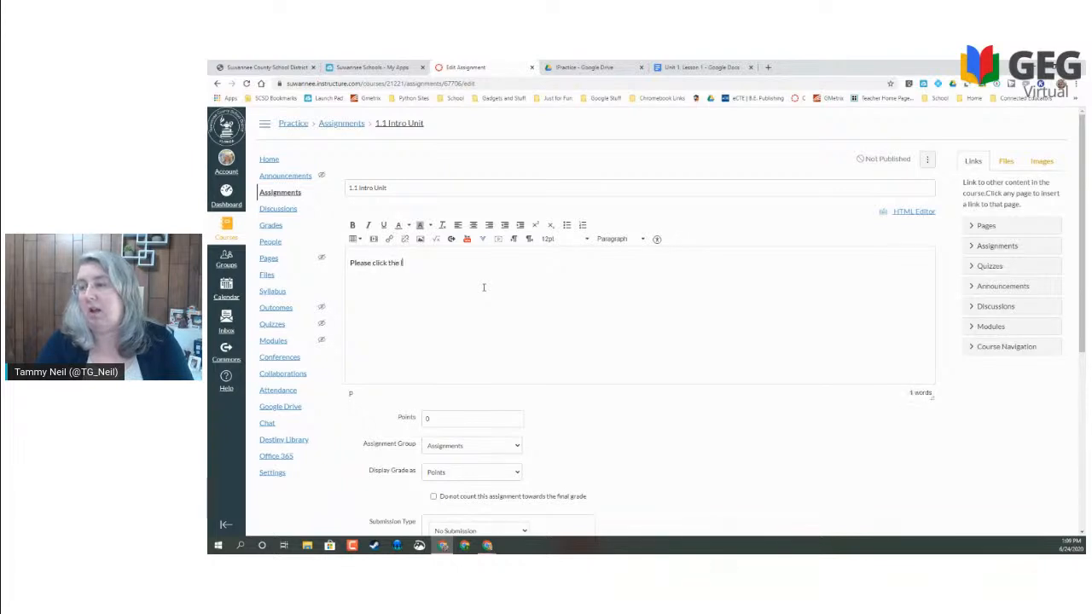
pyautogui.write('link and add a copy to')
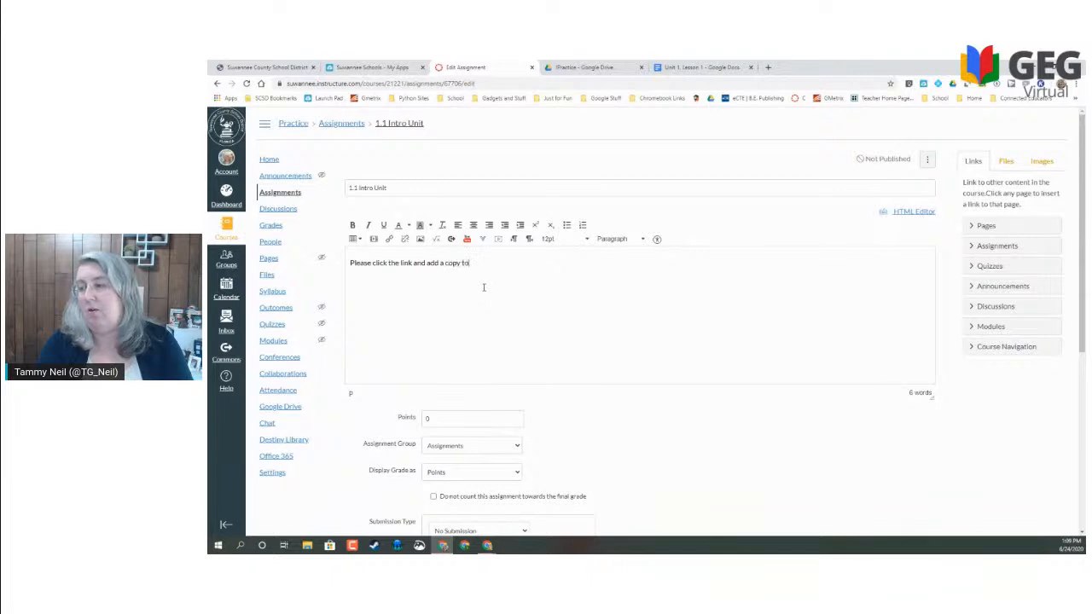
pyautogui.write(' your Google Drive.')
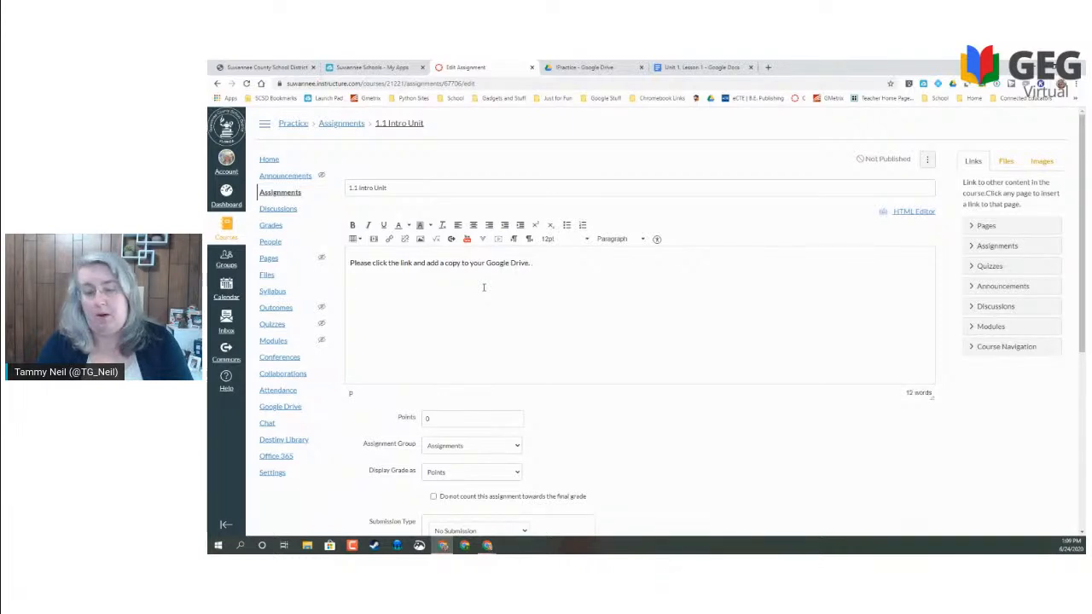
pyautogui.press('Return')
pyautogui.press('Return')
pyautogui.write('LINK')
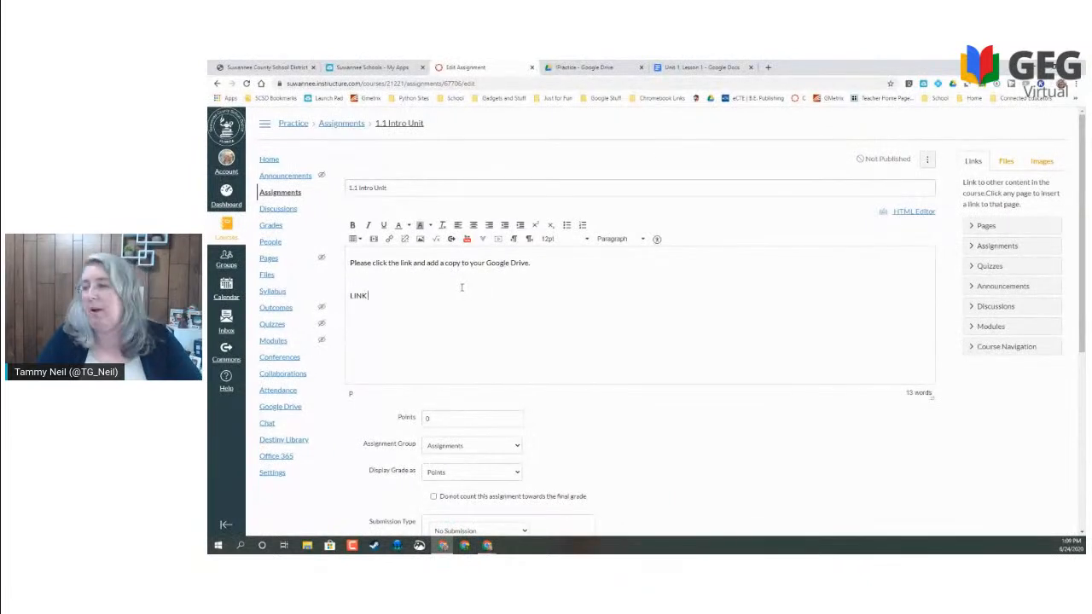
pyautogui.moveTo(363, 295); pyautogui.dragTo(347, 298)
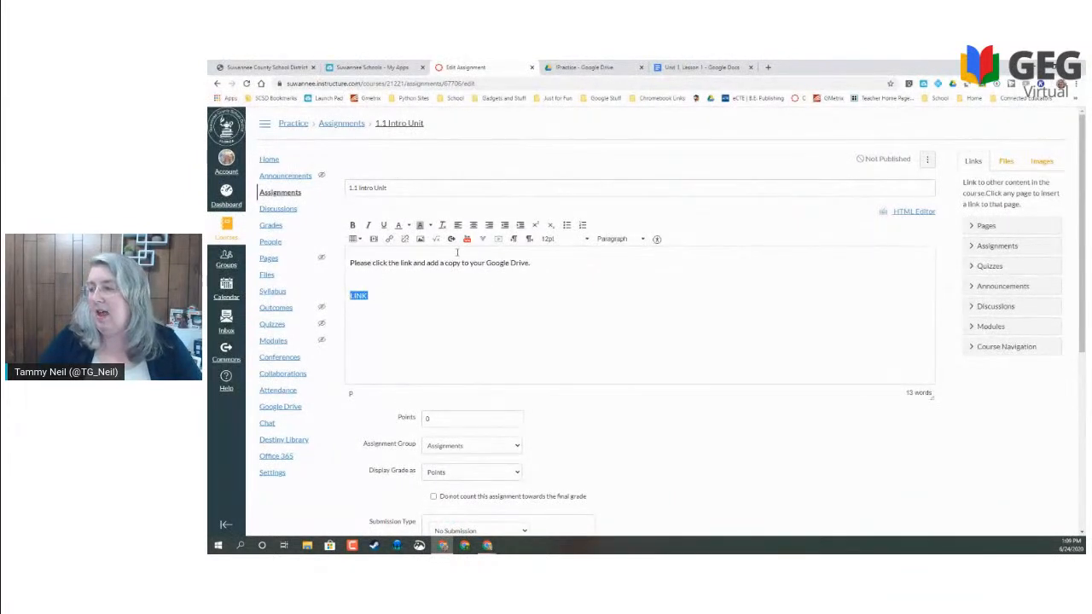
pyautogui.click(390, 240)
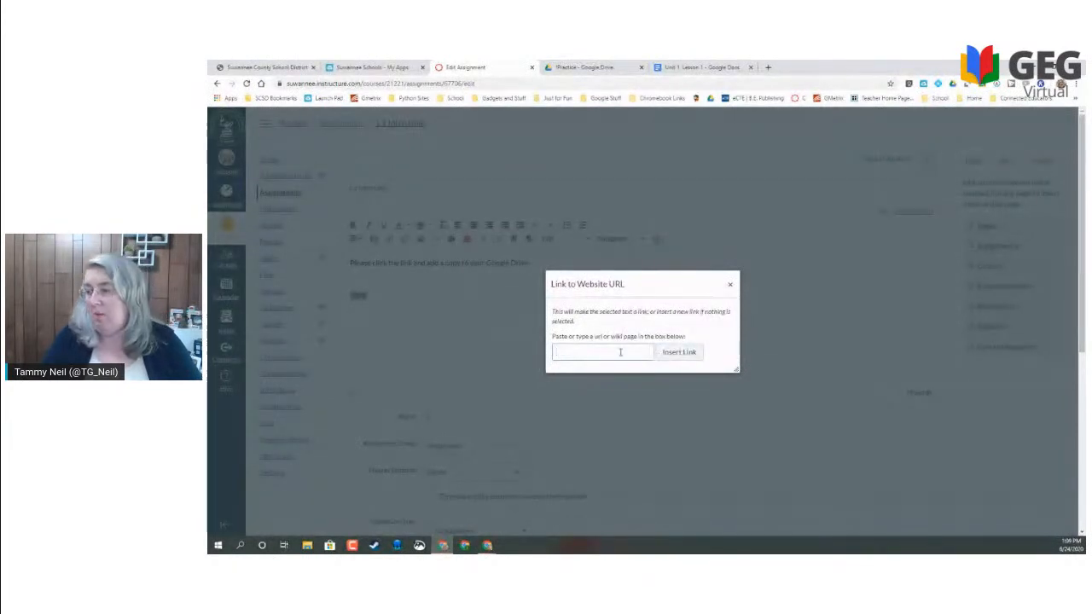
# - Link LINK to the pasted document address, replacing 'edit?usp=sharing' with 'copy'
pyautogui.hotkey('ctrl', 'v')
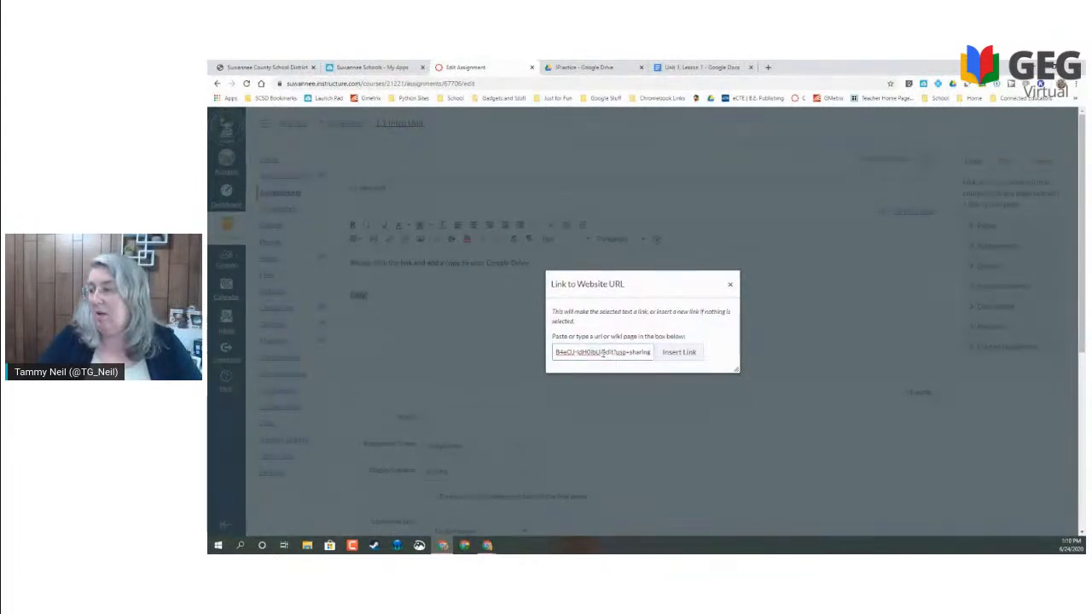
pyautogui.moveTo(603, 353); pyautogui.dragTo(654, 359)
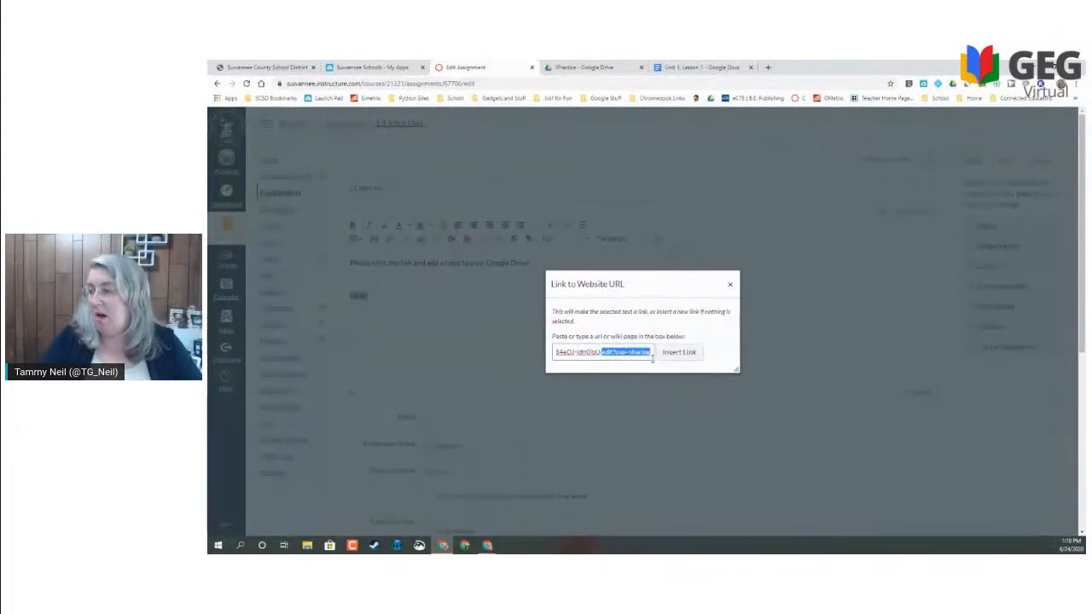
pyautogui.write('copy')
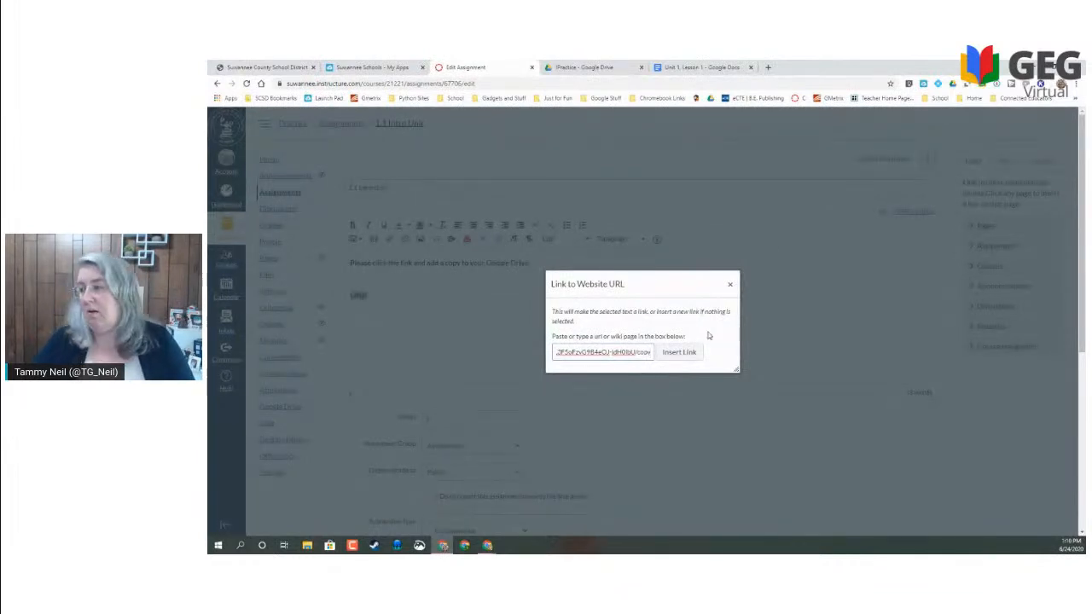
pyautogui.click(681, 352)
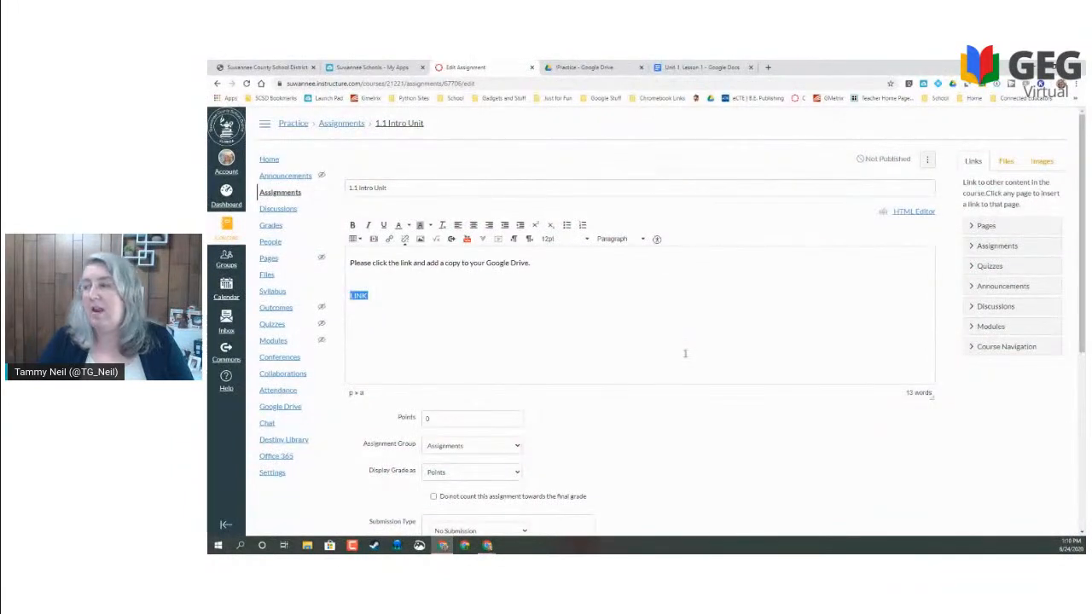
# - Set the assignment to 100 points with Online submission and File Uploads allowed
pyautogui.click(685, 353)
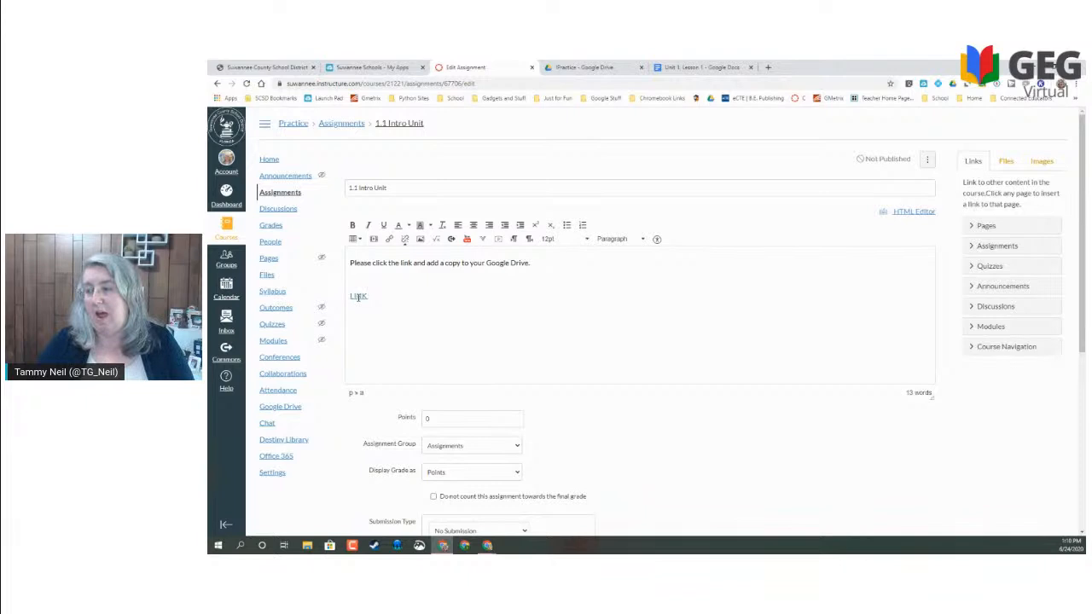
pyautogui.scroll(-3, 468, 273)
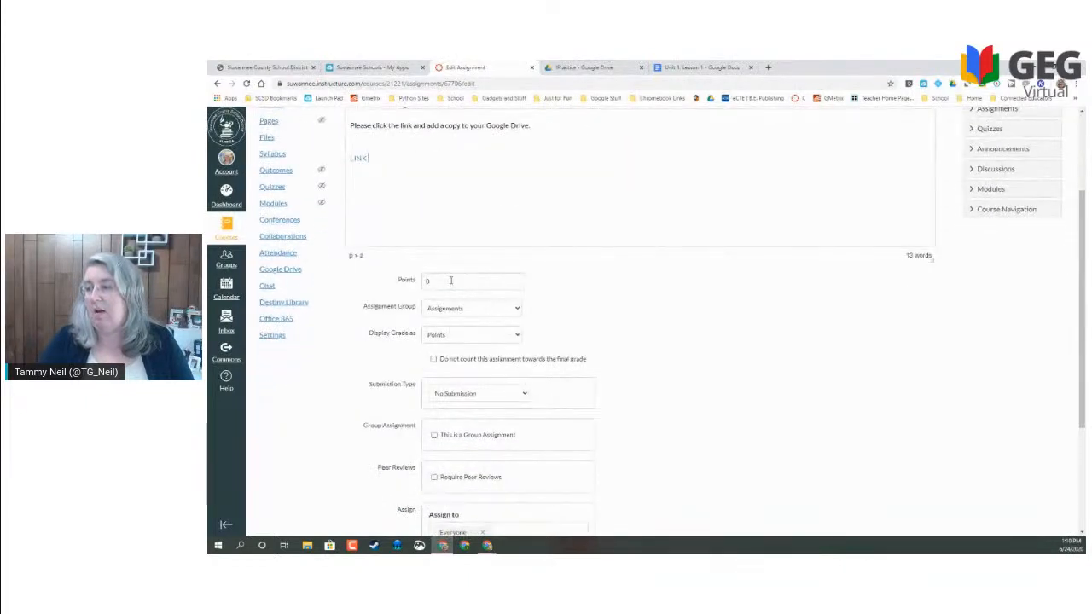
pyautogui.click(418, 285)
pyautogui.write('100')
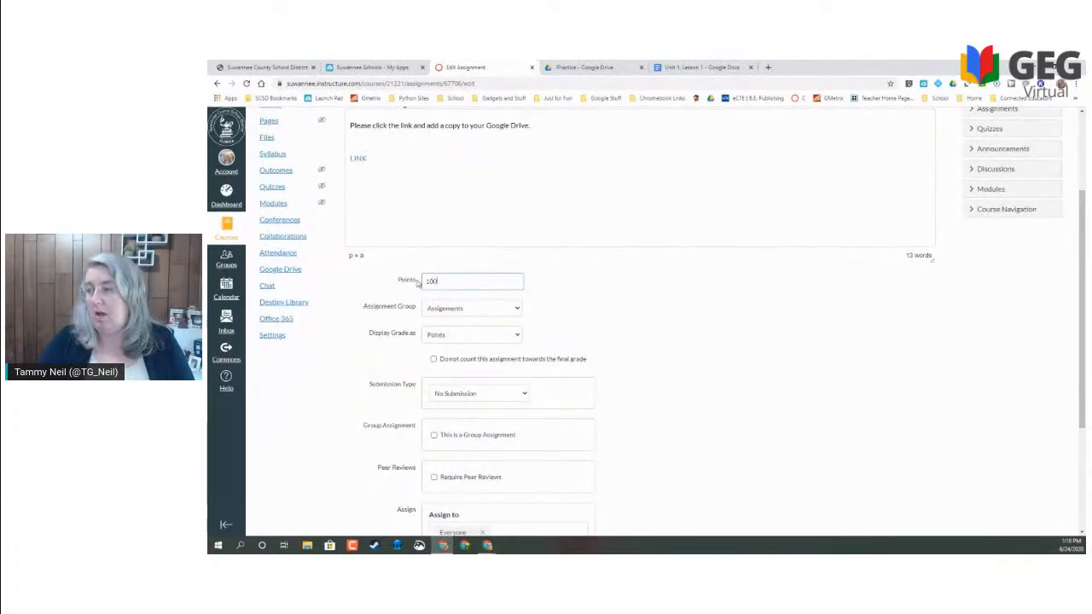
pyautogui.click(456, 395)
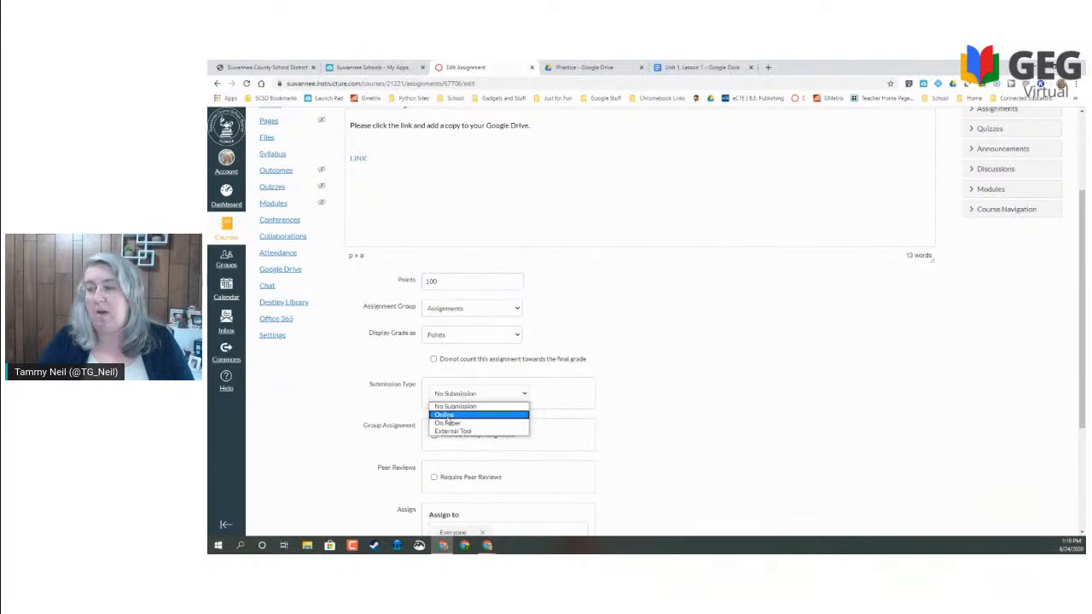
pyautogui.click(444, 416)
pyautogui.scroll(-1, 444, 410)
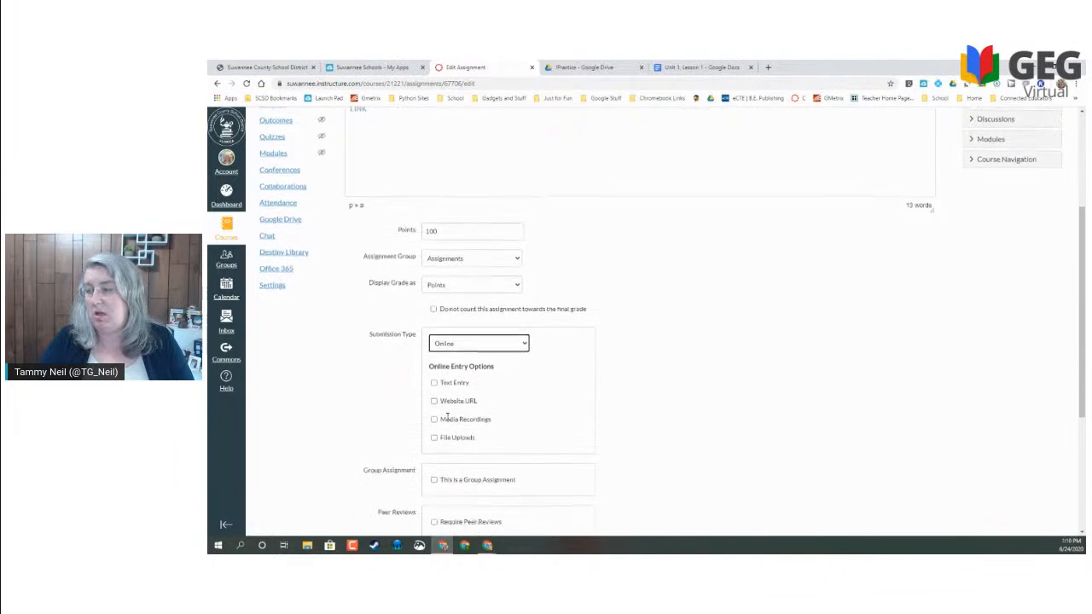
pyautogui.click(434, 397)
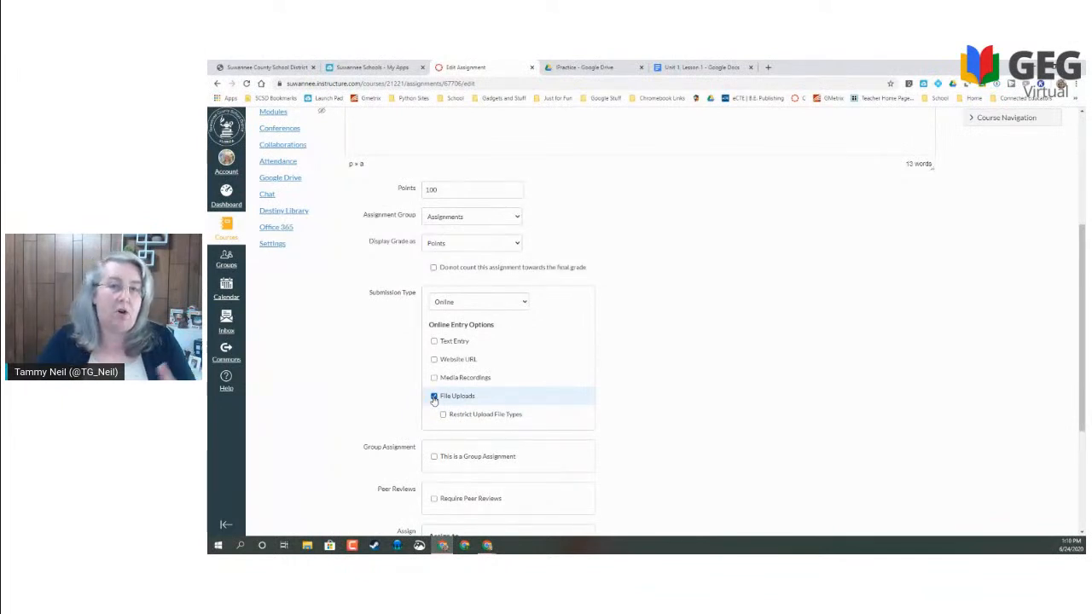
# - Set the due date to June 25 at 11:59pm
pyautogui.scroll(-3, 387, 407)
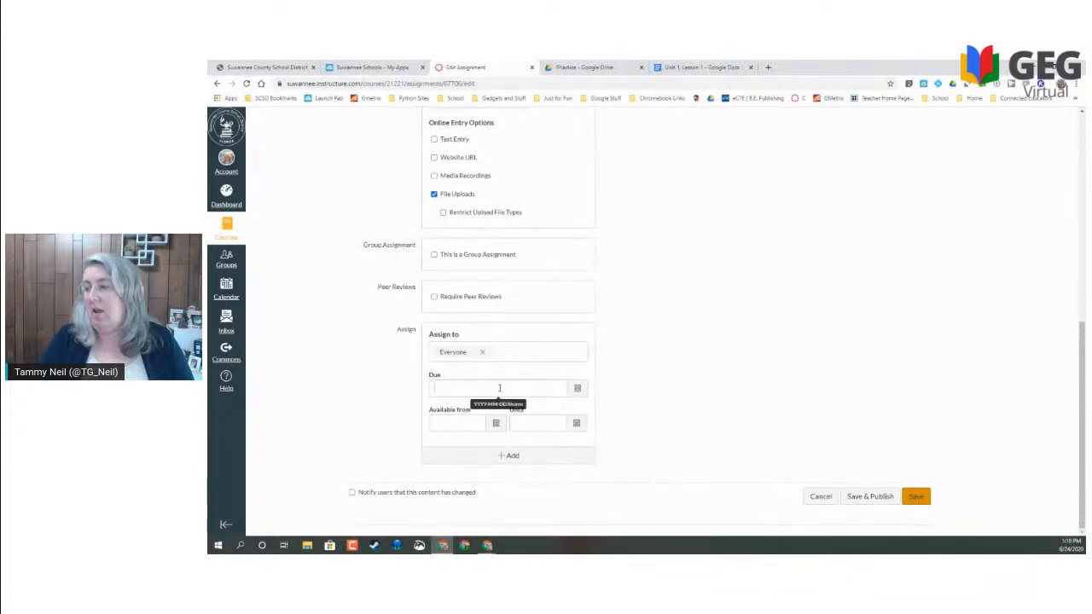
pyautogui.click(576, 390)
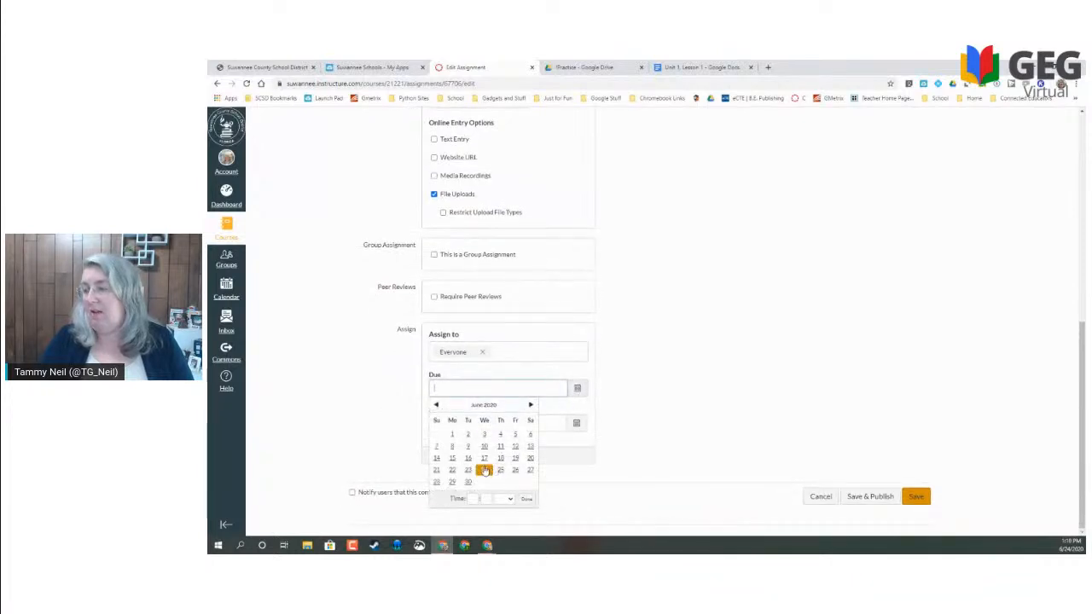
pyautogui.click(500, 470)
pyautogui.click(669, 438)
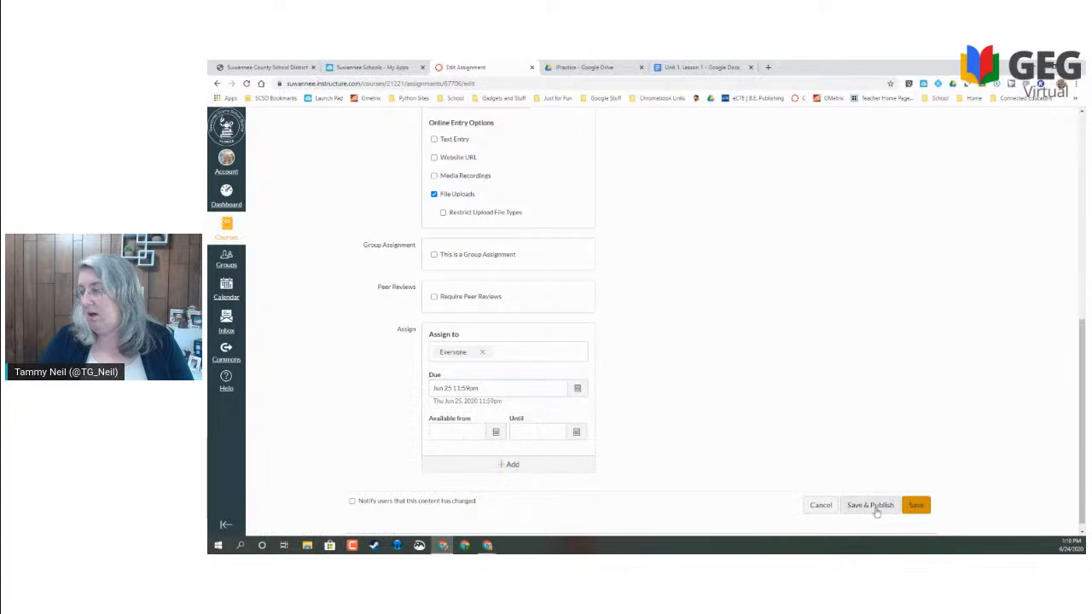
# - Save & Publish 1.1 Intro Unit and confirm LINK opens the document's Make a copy page
pyautogui.click(870, 505)
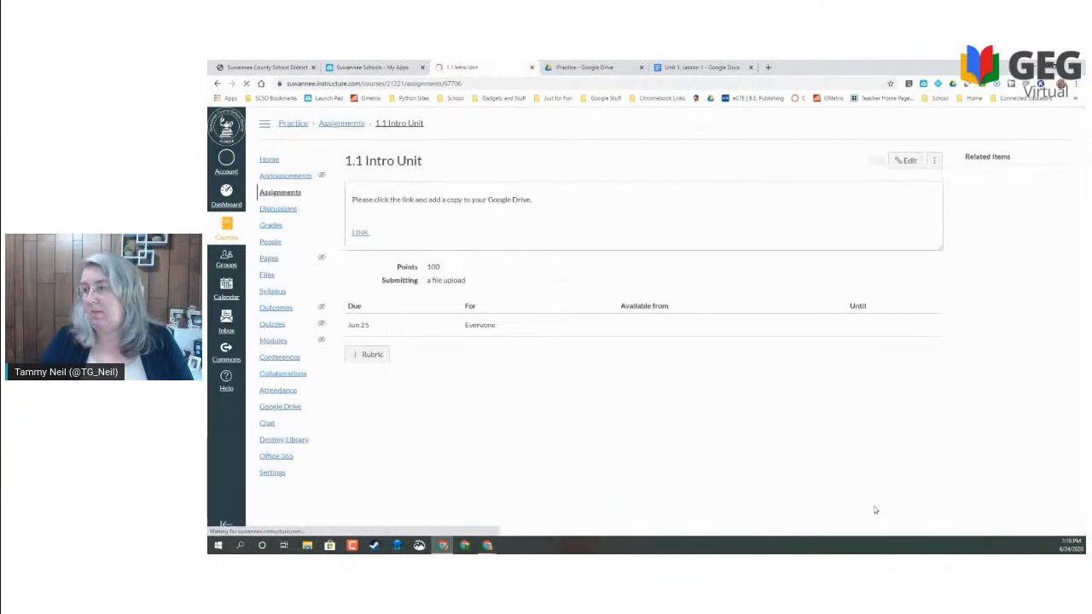
pyautogui.click(360, 235)
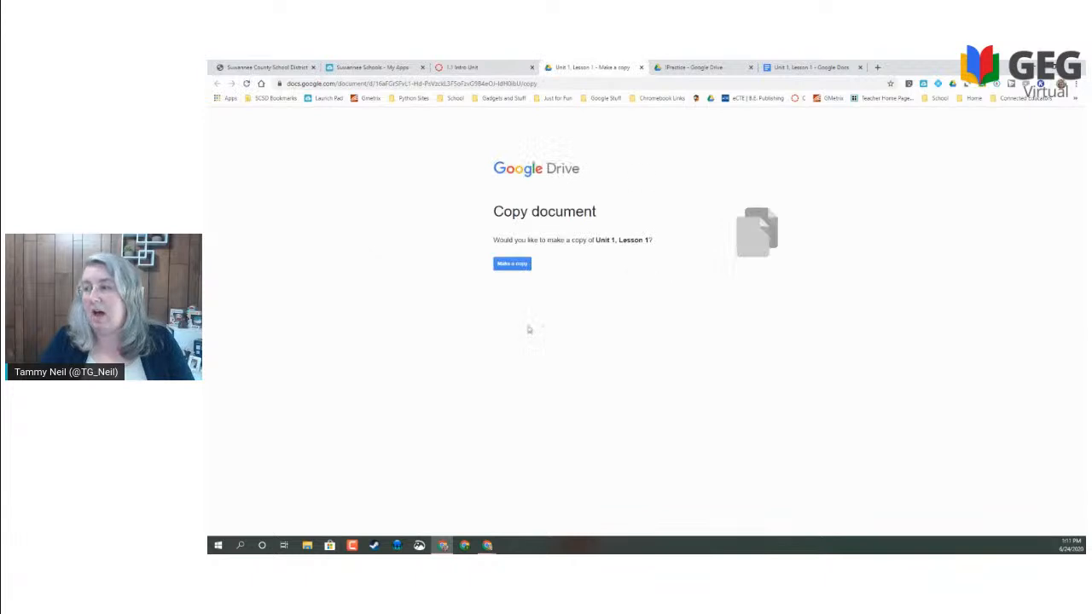
pyautogui.click(642, 68)
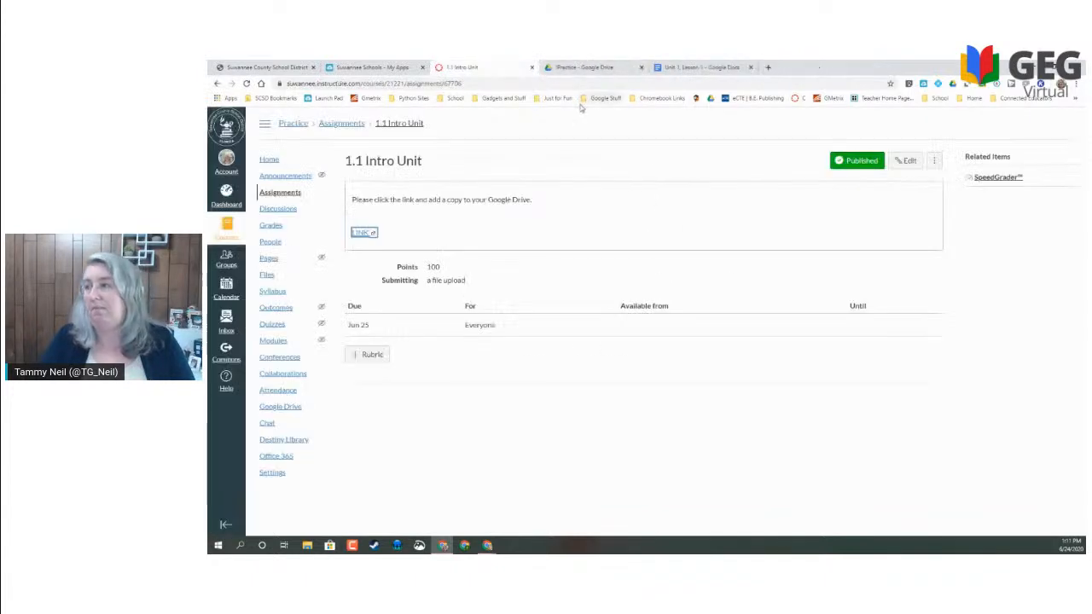
pyautogui.click(270, 160)
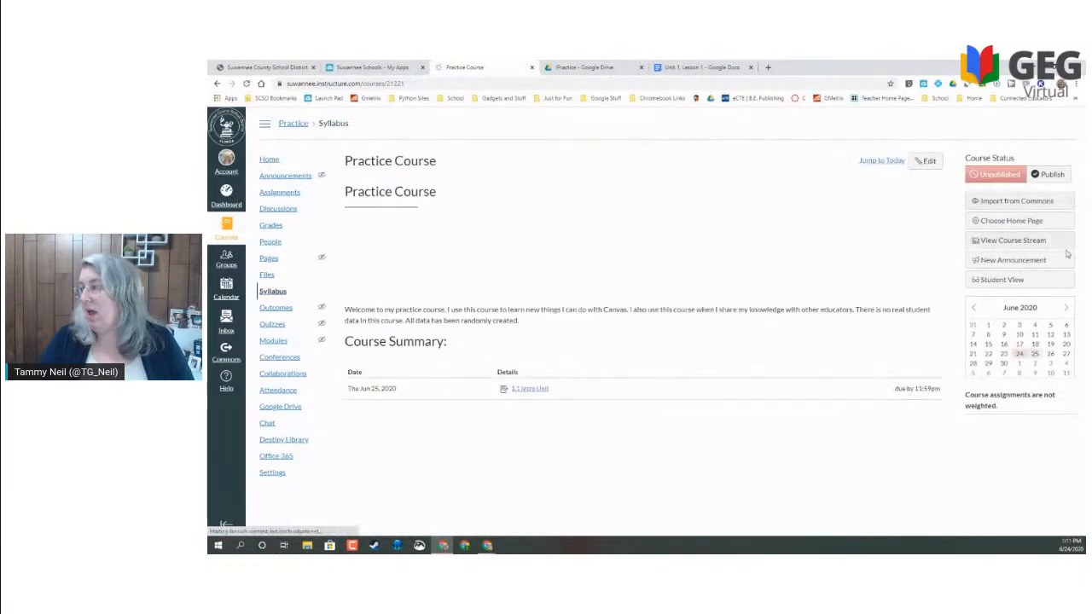
# - Preview 1.1 Intro Unit in Student View, then leave Student View for the teacher syllabus
pyautogui.click(997, 280)
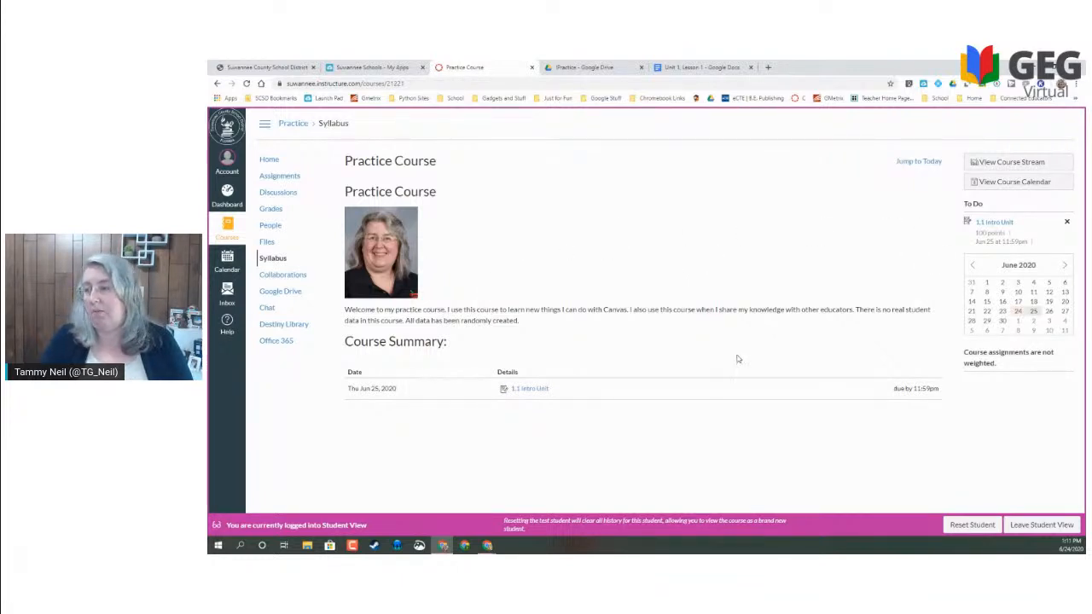
pyautogui.click(528, 389)
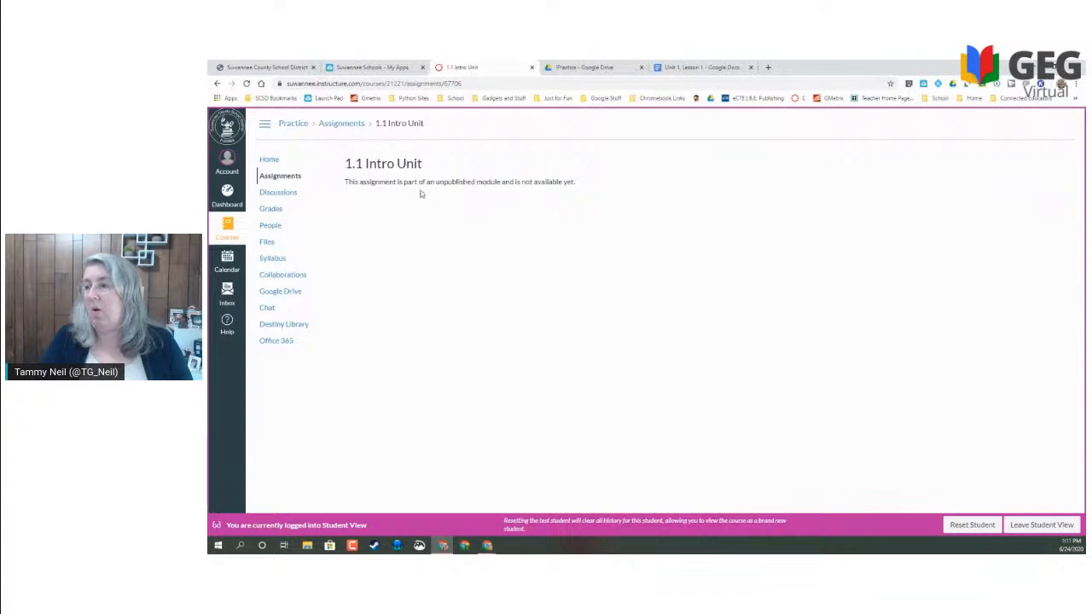
pyautogui.click(270, 161)
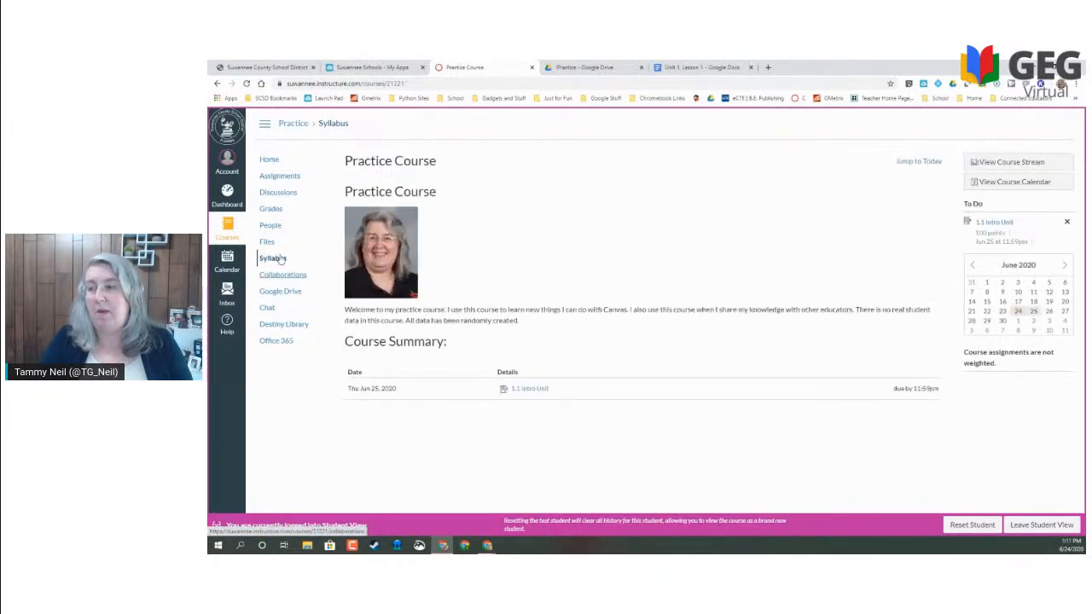
pyautogui.click(1042, 524)
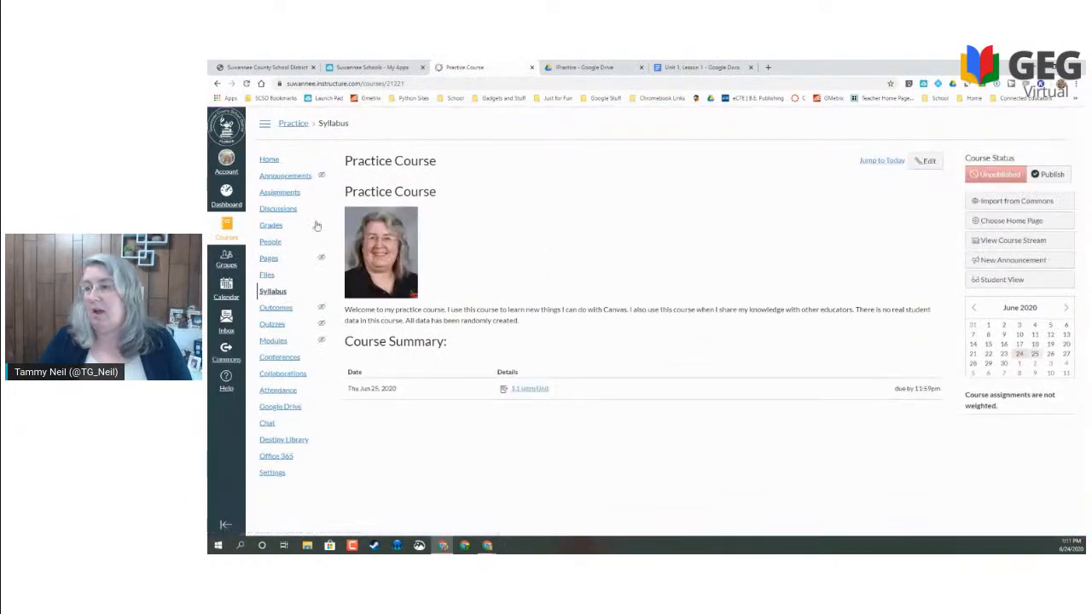
# - Publish the Week 1/Unit 1 module and switch the course to Student View
pyautogui.click(273, 342)
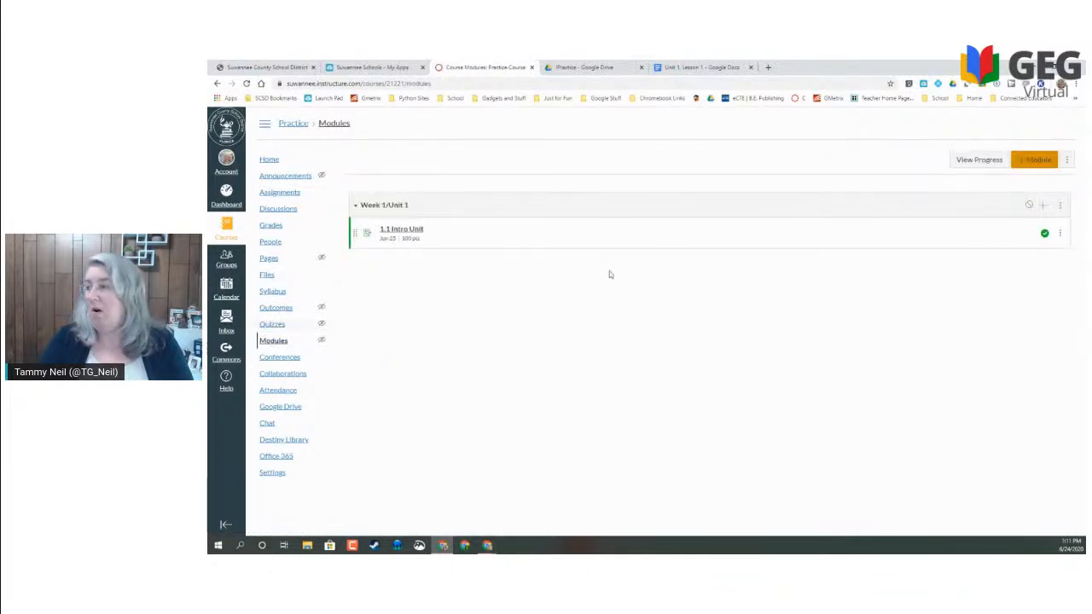
pyautogui.click(1028, 206)
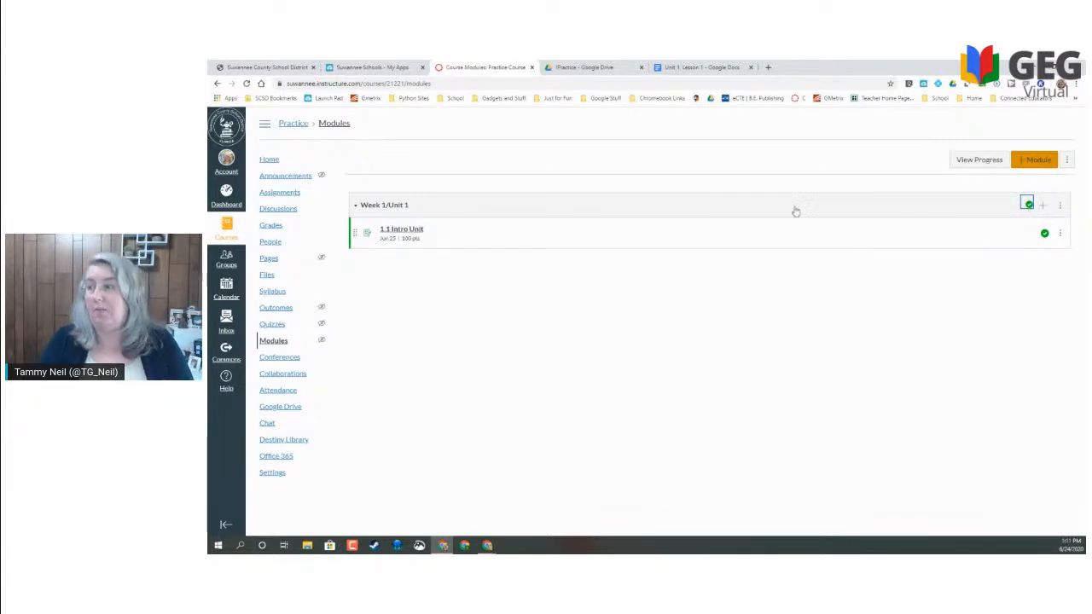
pyautogui.click(264, 162)
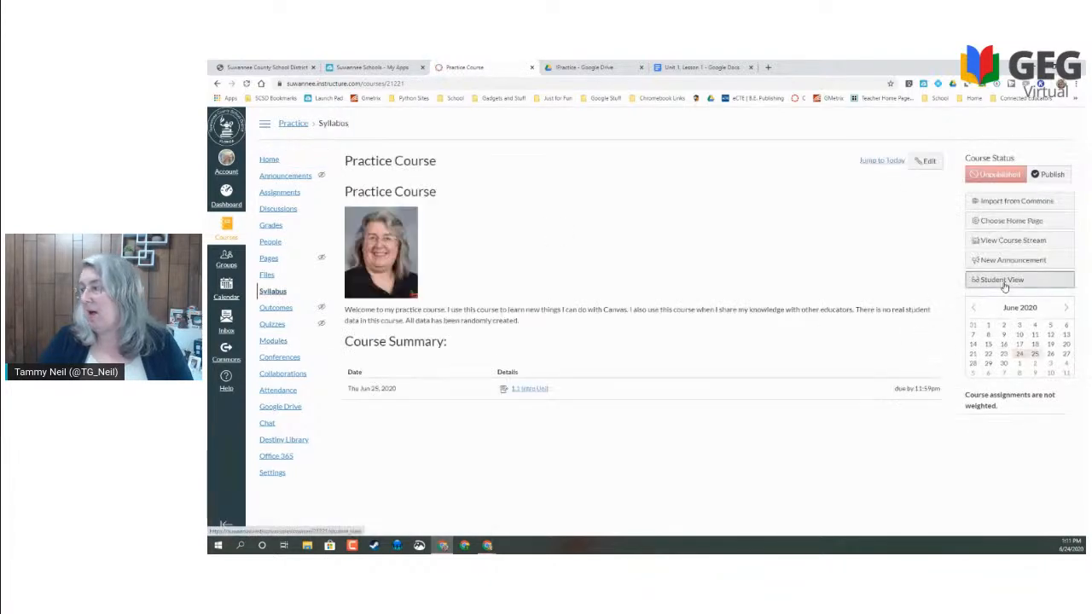
pyautogui.click(1003, 282)
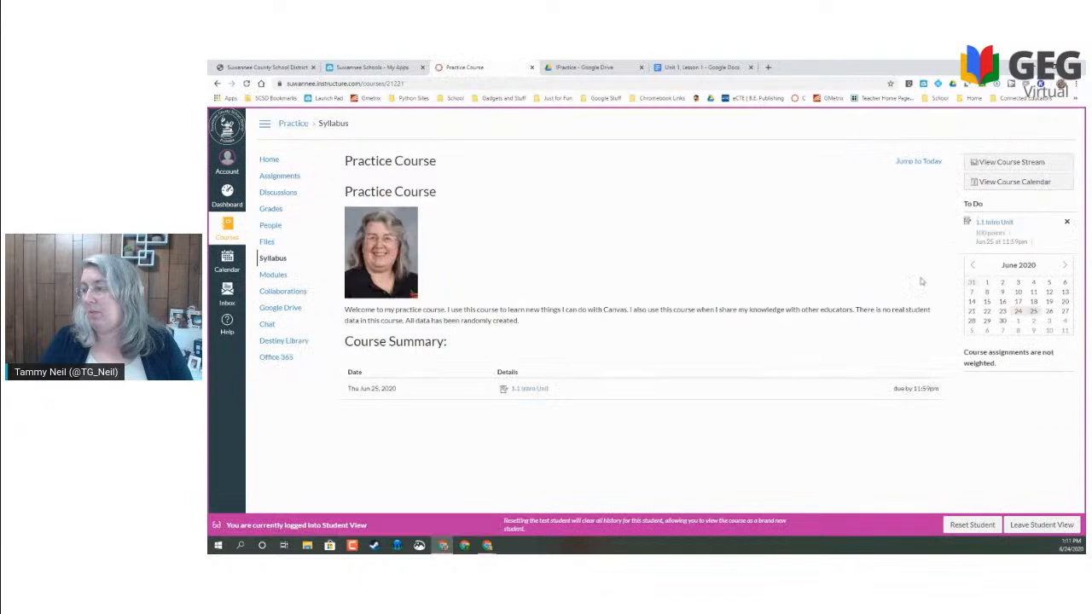
# - As a student, try the 1.1 Intro Unit copy link, then leave Student View
pyautogui.click(523, 391)
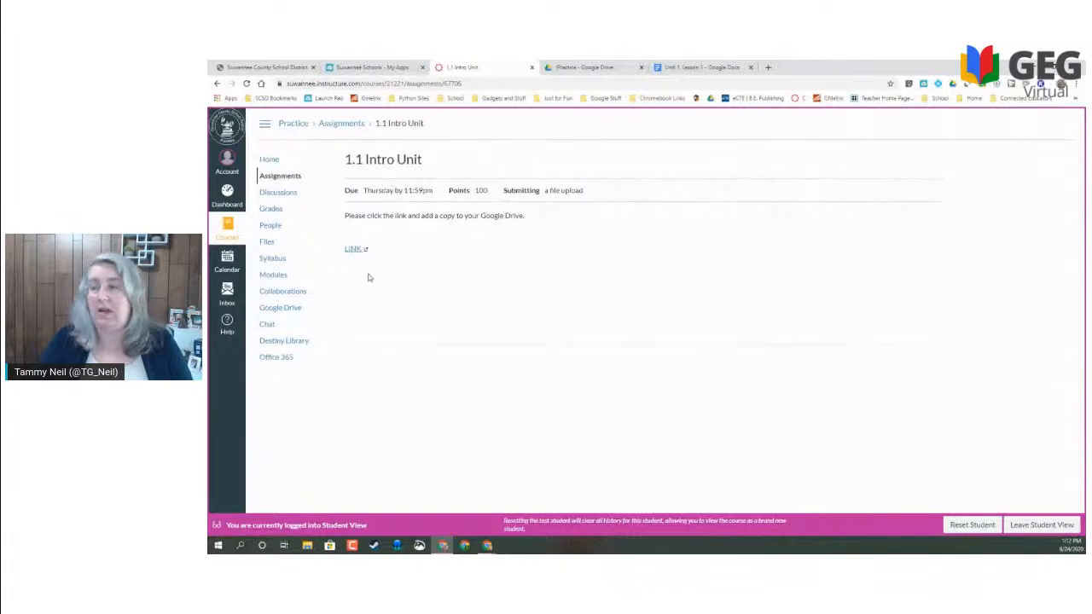
pyautogui.click(352, 249)
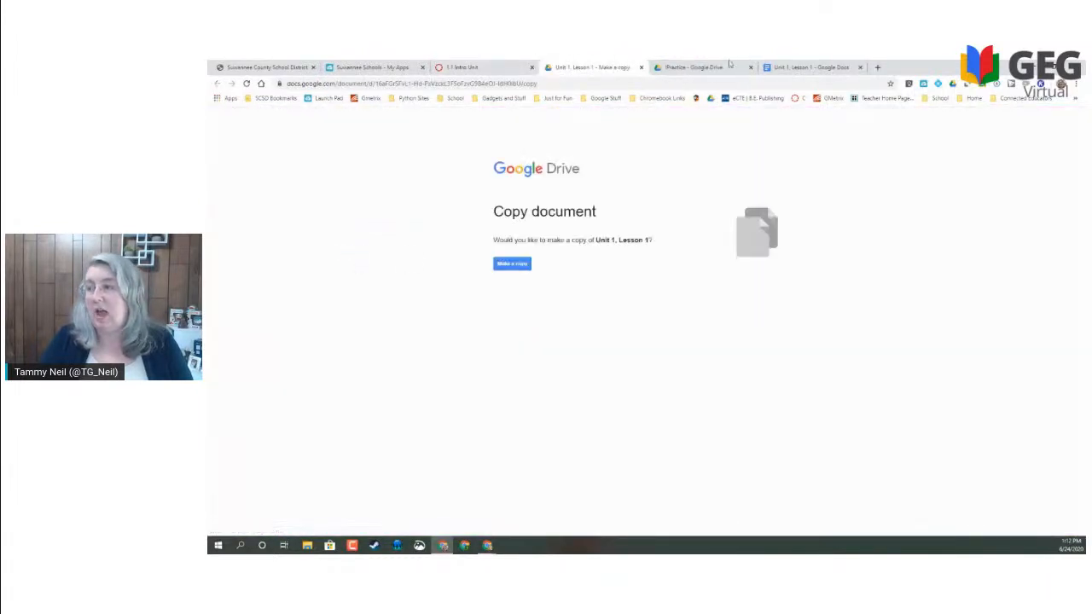
pyautogui.click(641, 68)
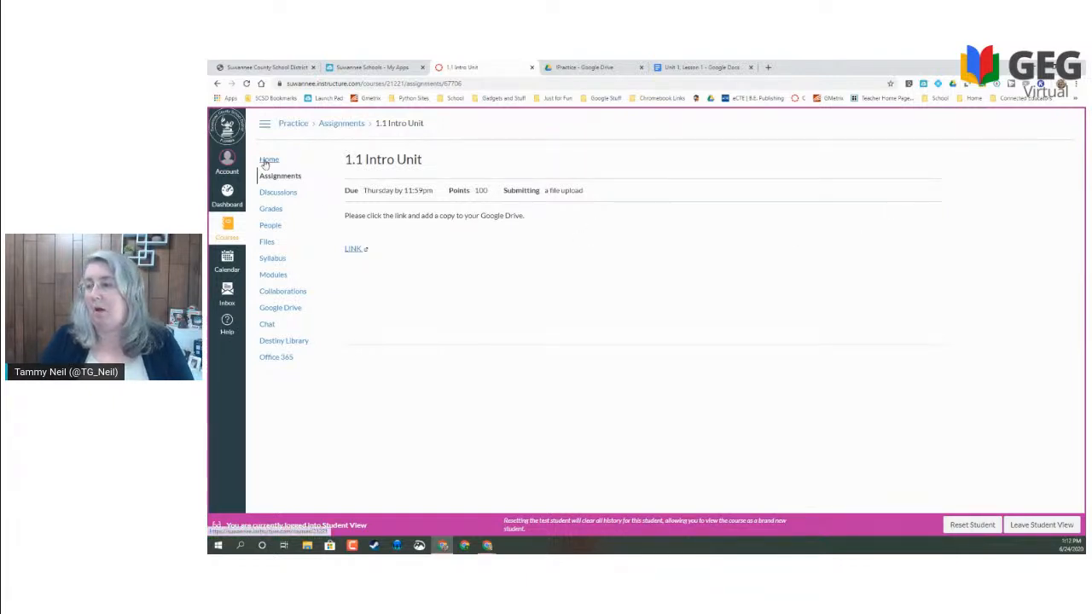
pyautogui.click(1022, 530)
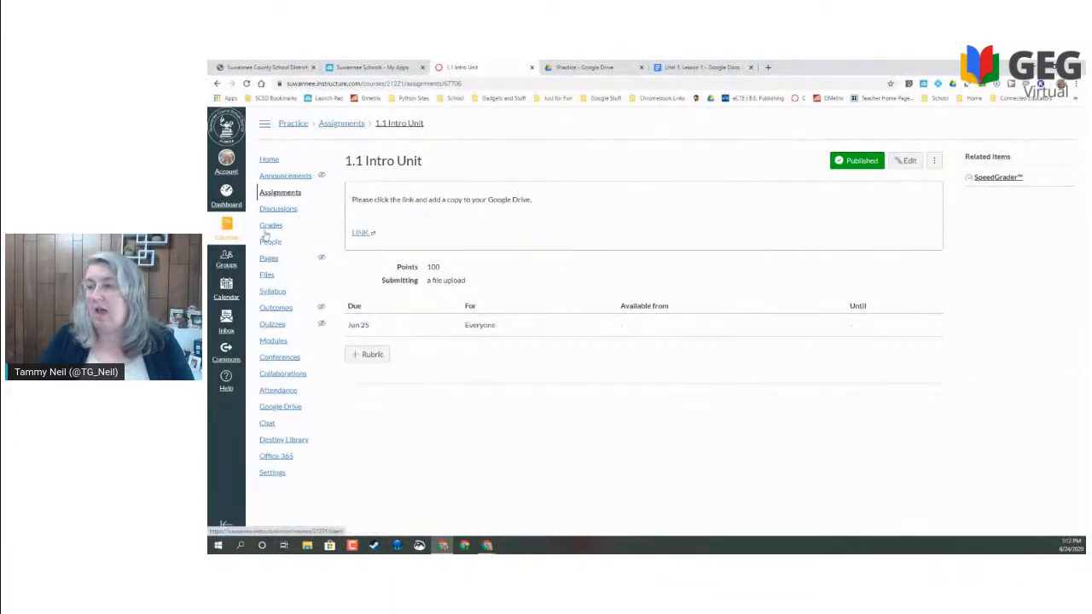
# - Add a new assignment named 'Interactive Notebook' to the Week 1/Unit 1 module
pyautogui.click(279, 342)
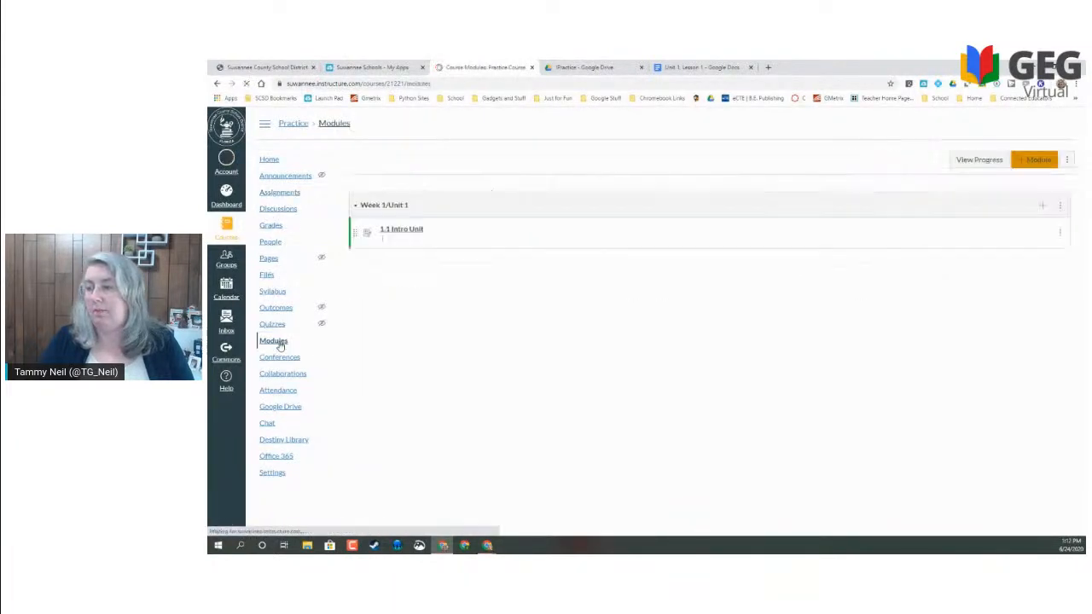
pyautogui.click(1044, 206)
pyautogui.click(530, 280)
pyautogui.click(544, 365)
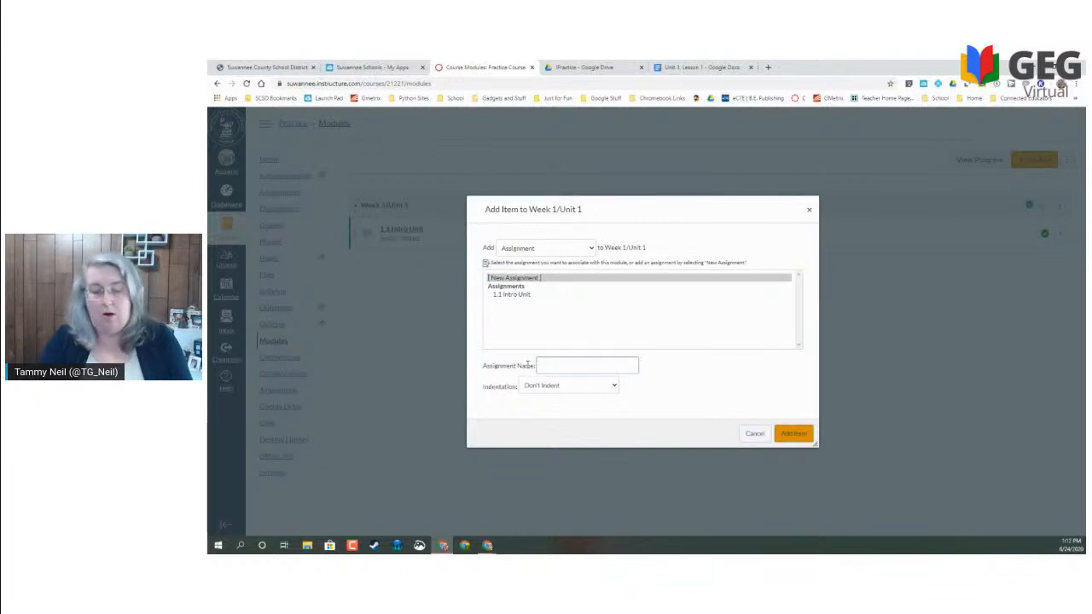
pyautogui.write('Interactive Notebook')
pyautogui.press('Return')
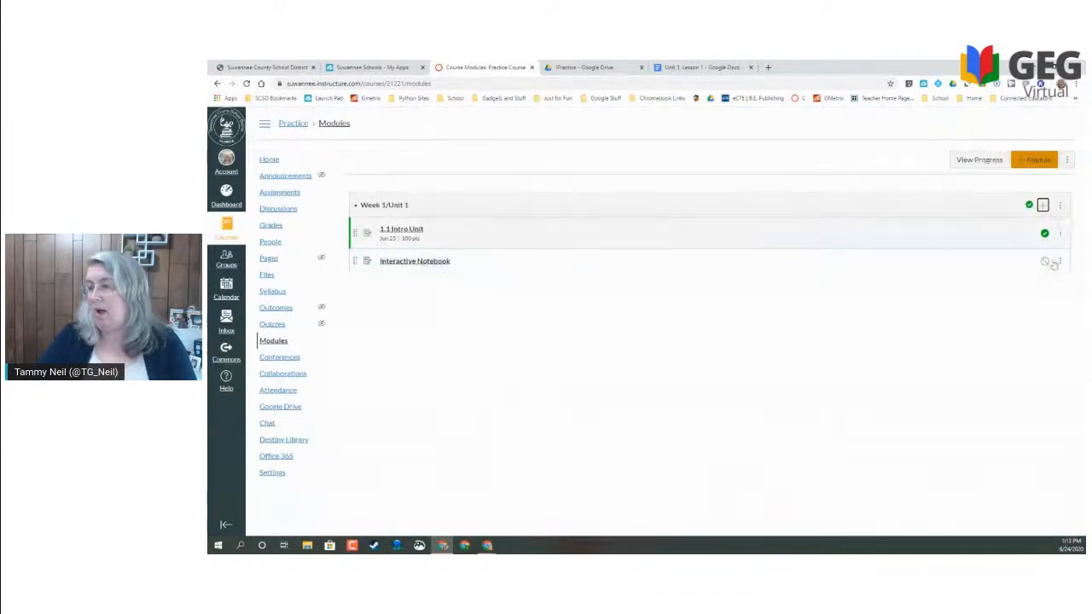
# - Edit the assignment and begin its description: 'Turn in a shareable link to your notebook. Here is a copy…'
pyautogui.click(415, 262)
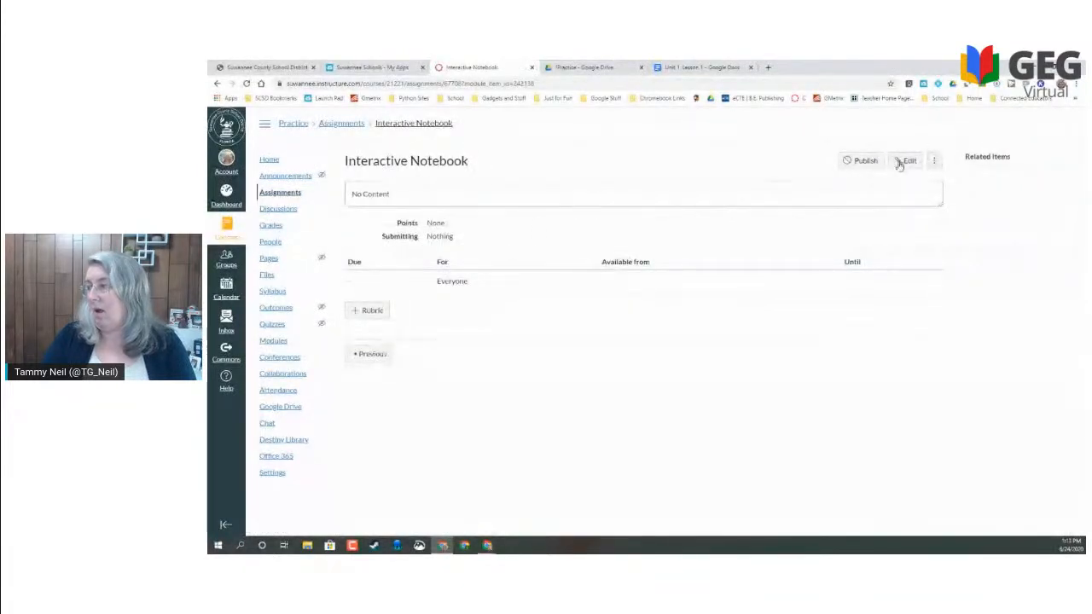
pyautogui.click(903, 161)
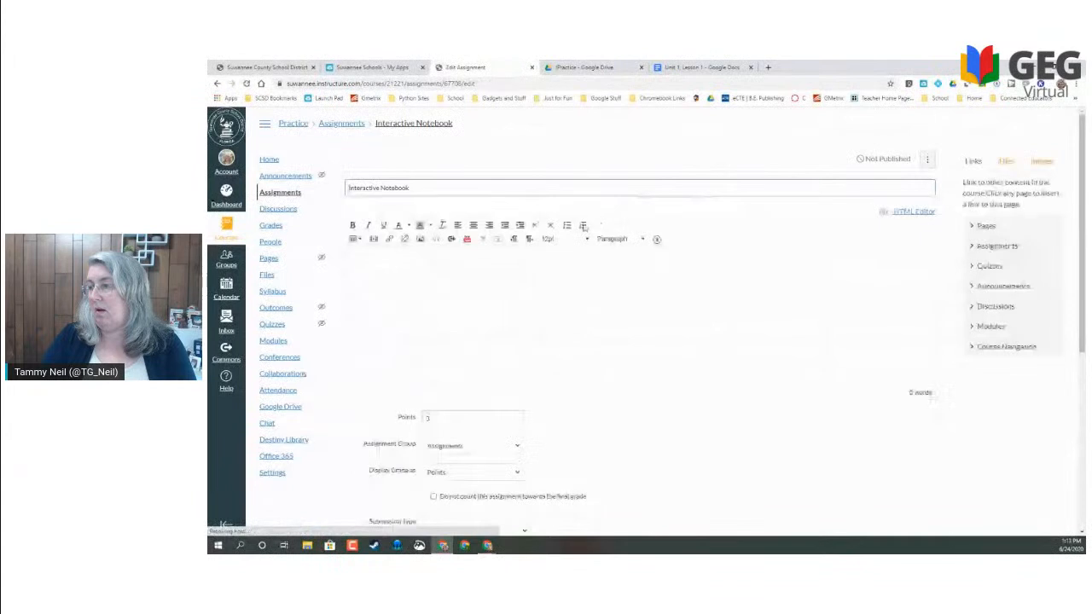
pyautogui.click(523, 257)
pyautogui.write('Turn in a')
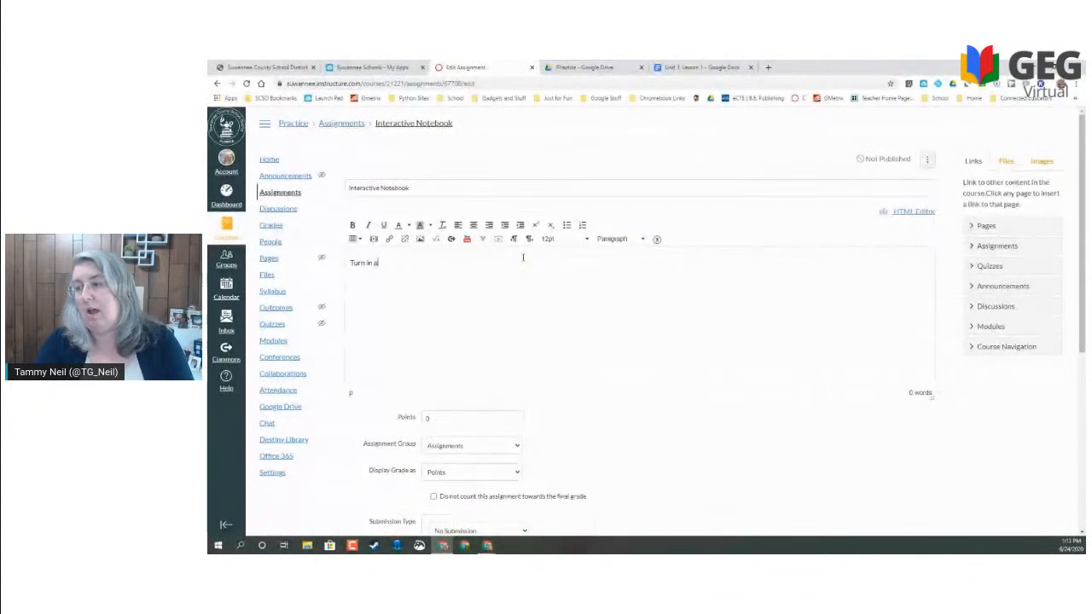
pyautogui.write(' shareable link toyour')
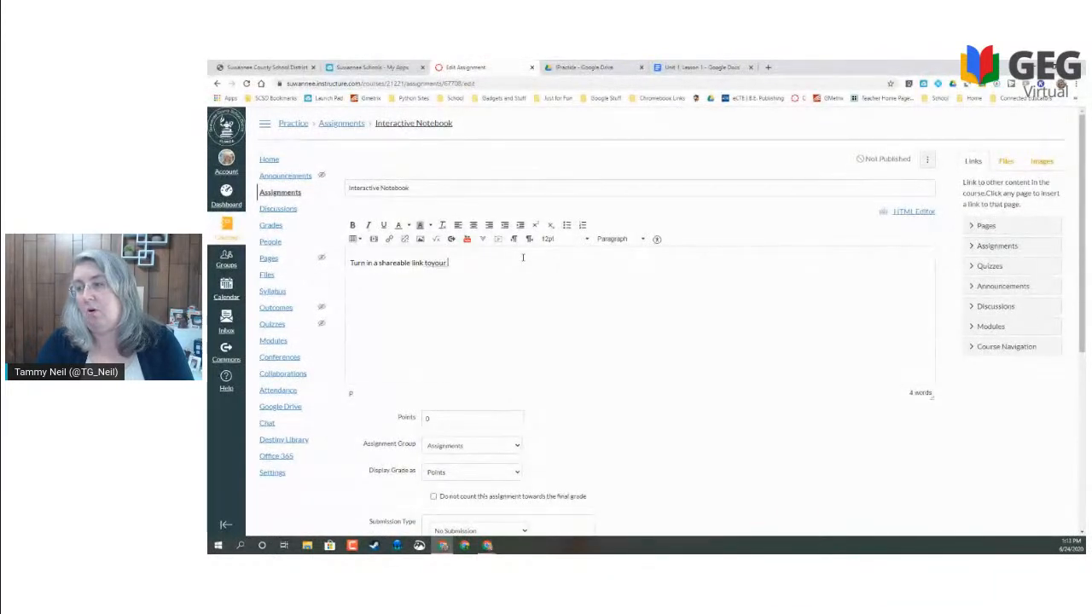
pyautogui.press('BackSpace')
pyautogui.press('BackSpace')
pyautogui.press('BackSpace')
pyautogui.press('BackSpace')
pyautogui.write(' your no')
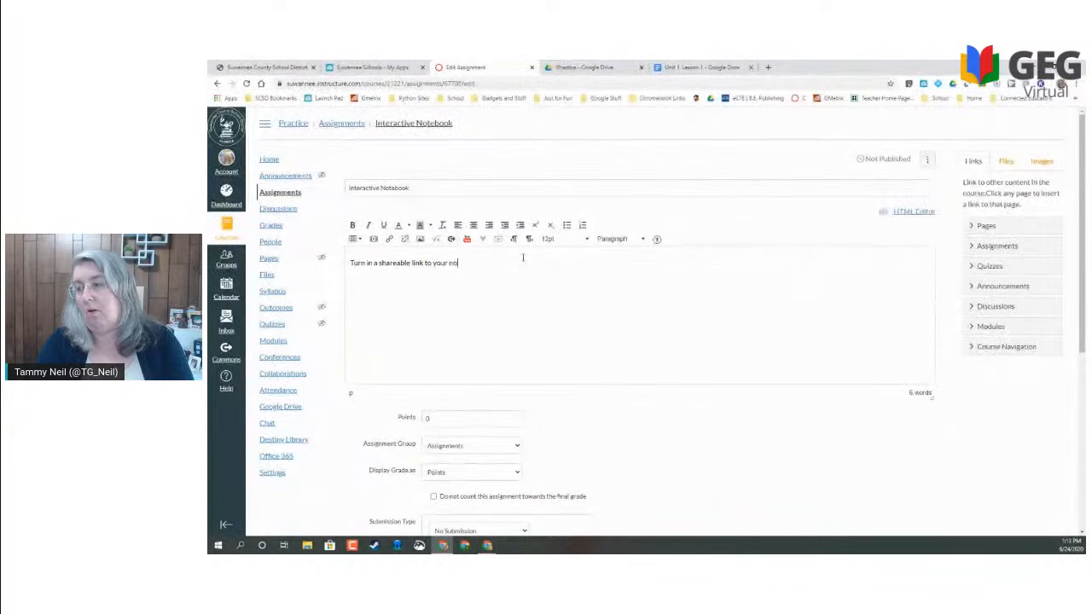
pyautogui.write('tebook.')
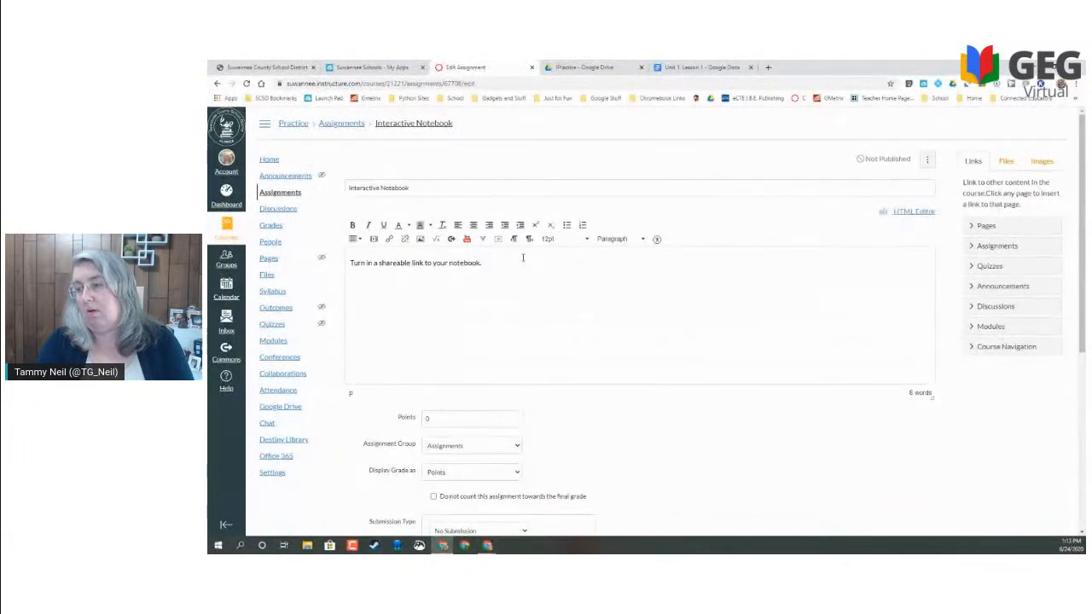
pyautogui.write('Here is ')
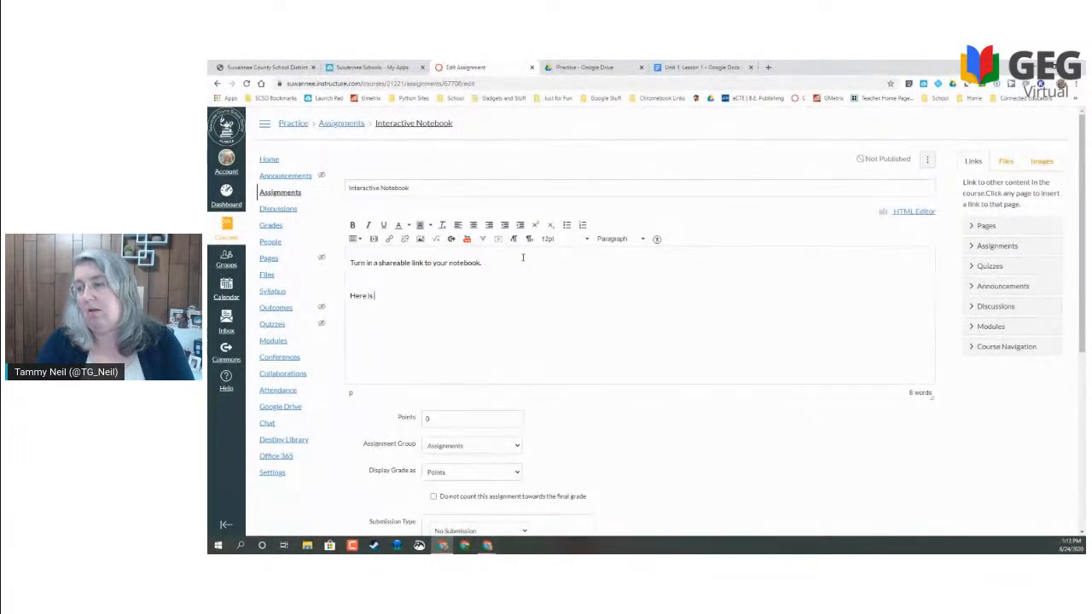
pyautogui.write('a copy to get you starte')
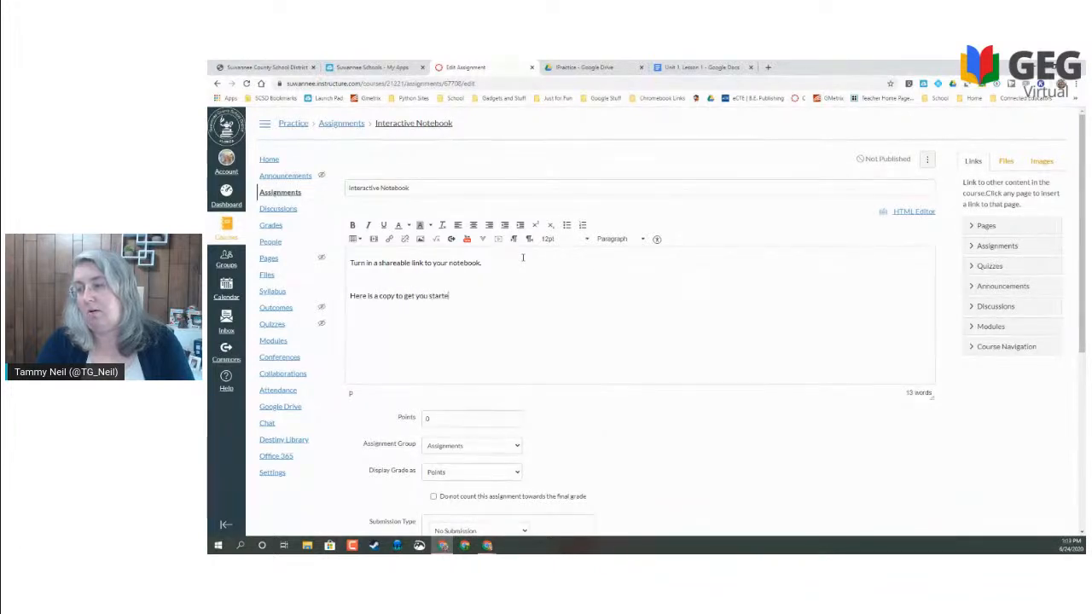
pyautogui.write('d.  Li')
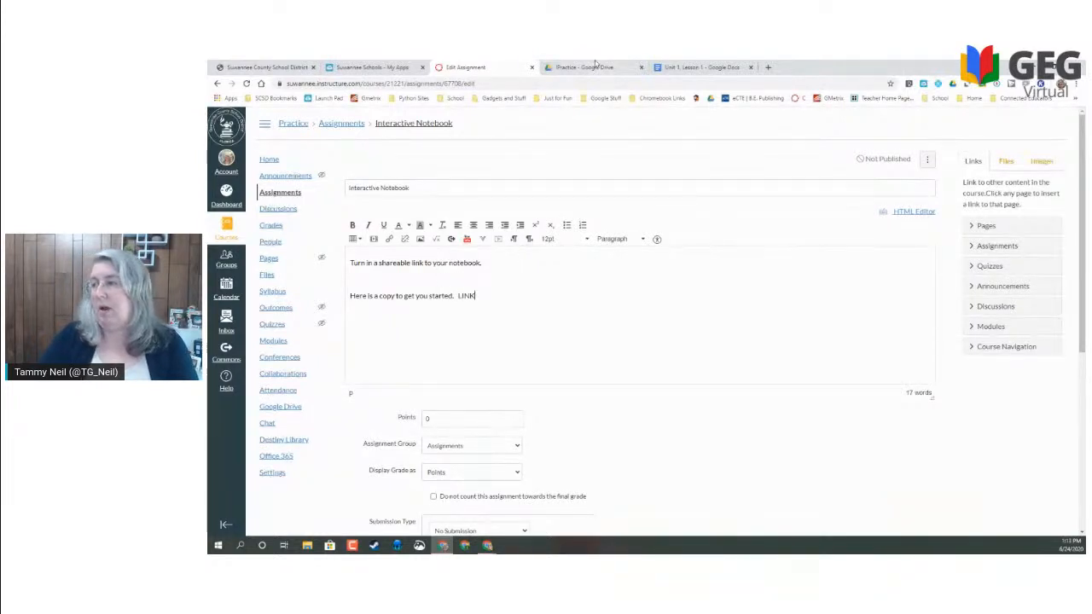
# - Open the Interactive Notebook slides from the Practice Drive folder and let anyone with the link view it
pyautogui.click(586, 67)
pyautogui.doubleClick(482, 246)
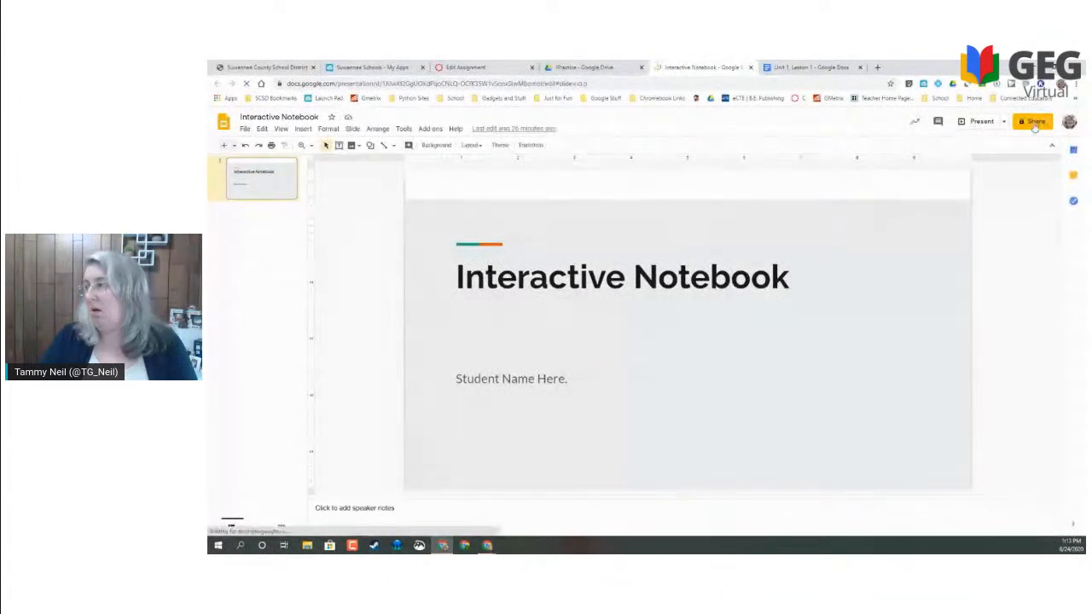
pyautogui.click(1034, 122)
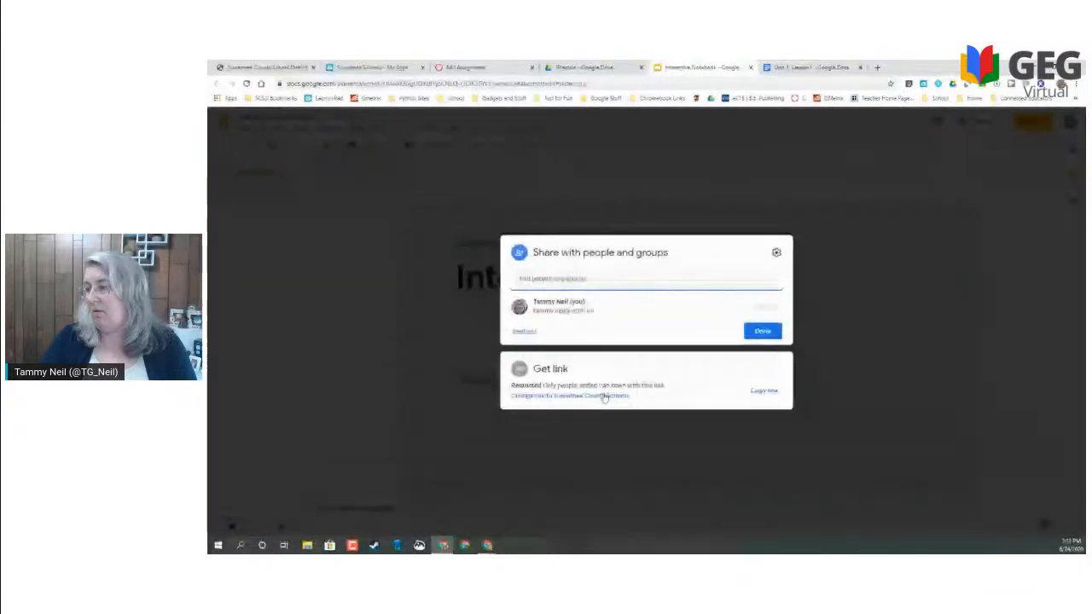
pyautogui.click(603, 396)
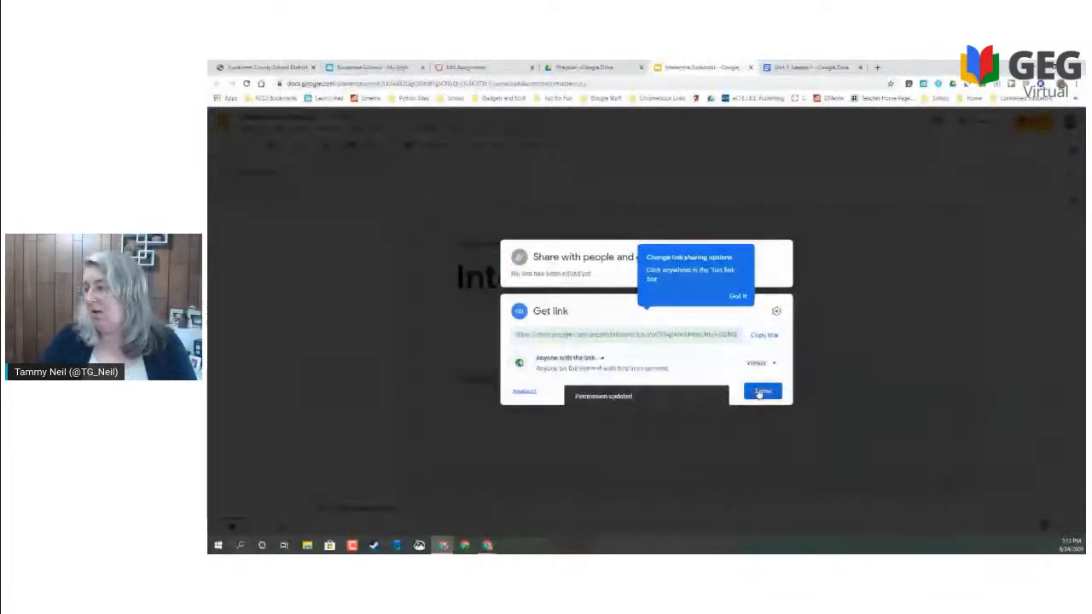
pyautogui.click(759, 392)
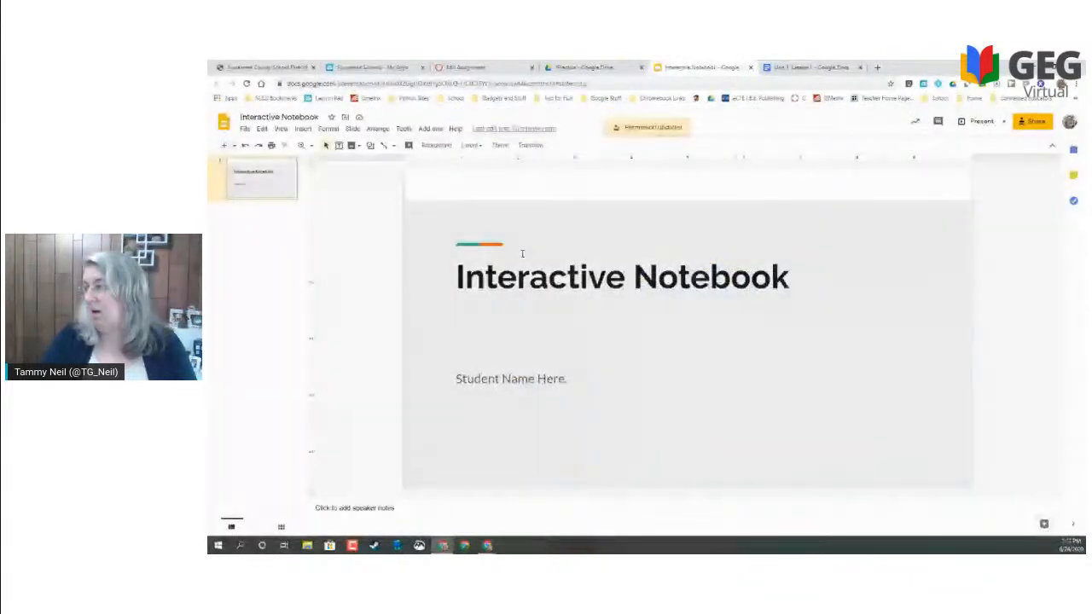
# - Copy the notebook's shareable link and return to the Canvas assignment draft
pyautogui.click(1032, 121)
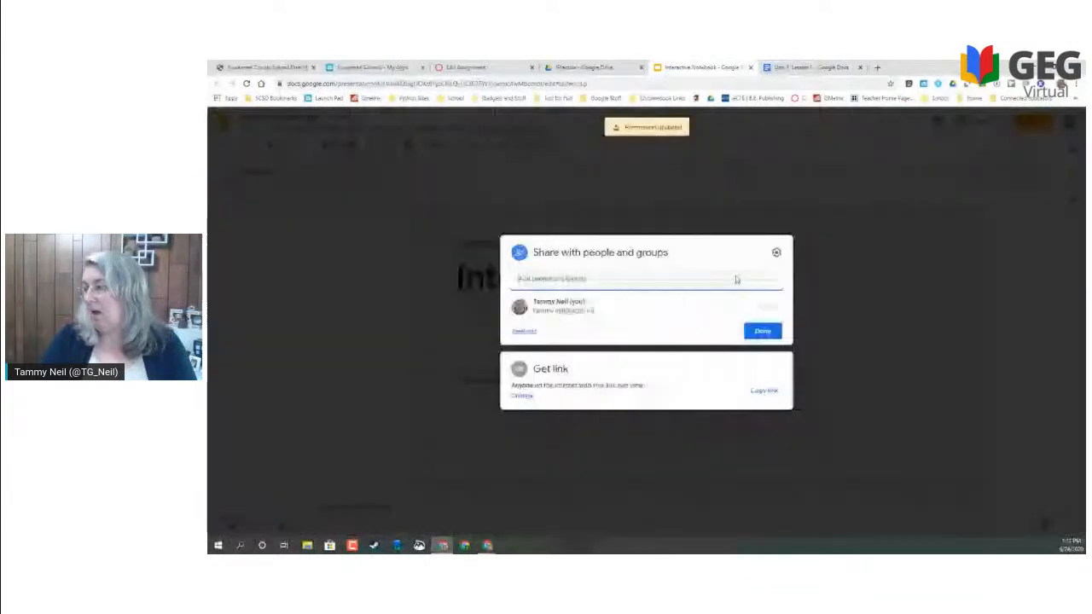
pyautogui.click(766, 389)
pyautogui.click(922, 188)
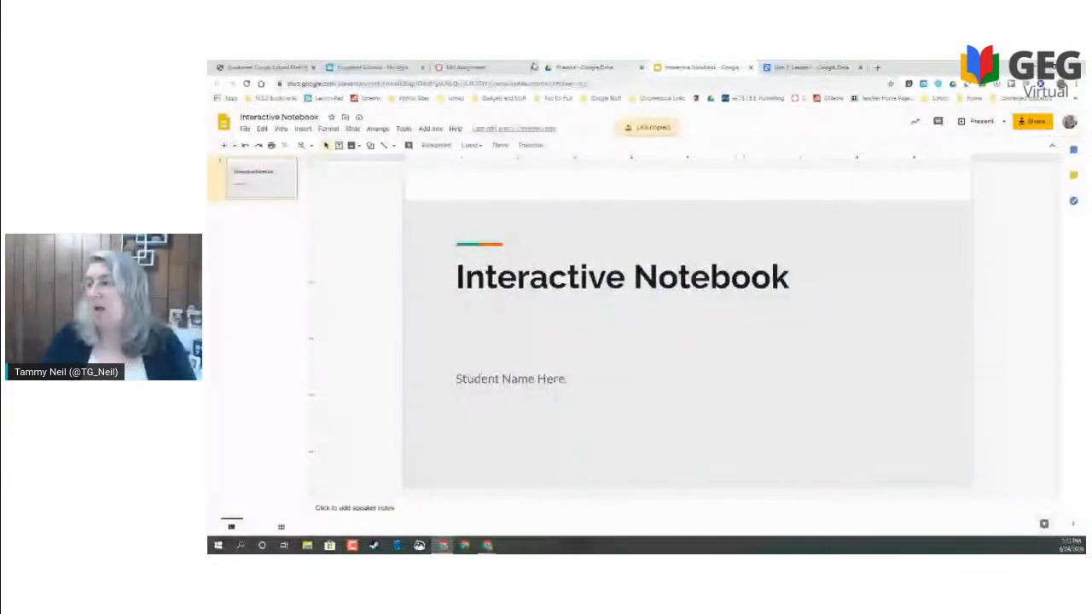
pyautogui.click(525, 67)
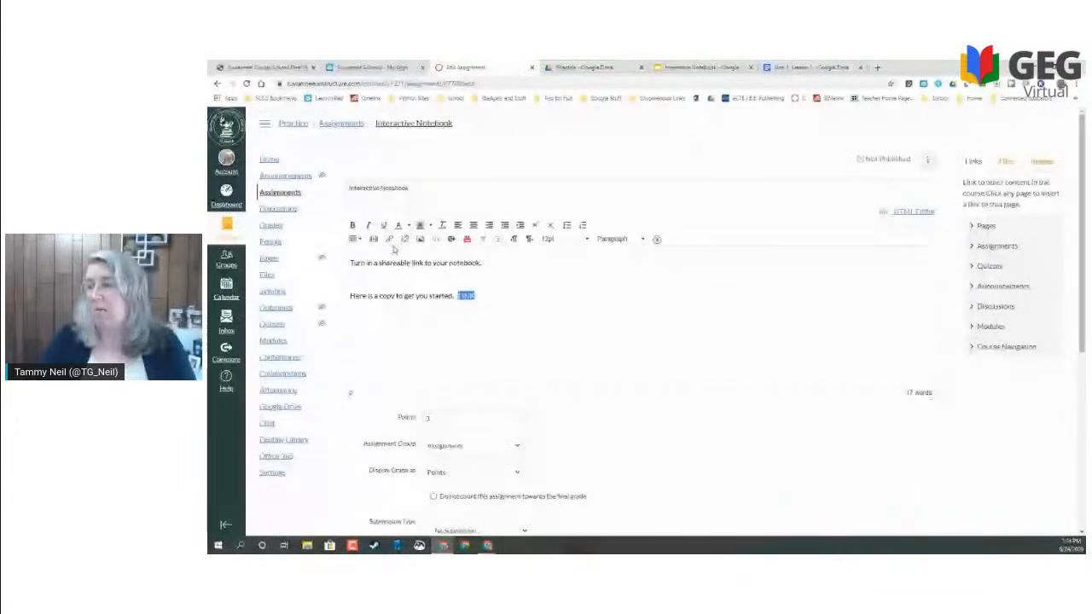
# - Hyperlink LINK to the Slides URL with 'edit?usp=sharing' replaced by 'copy', then select the points value
pyautogui.click(390, 240)
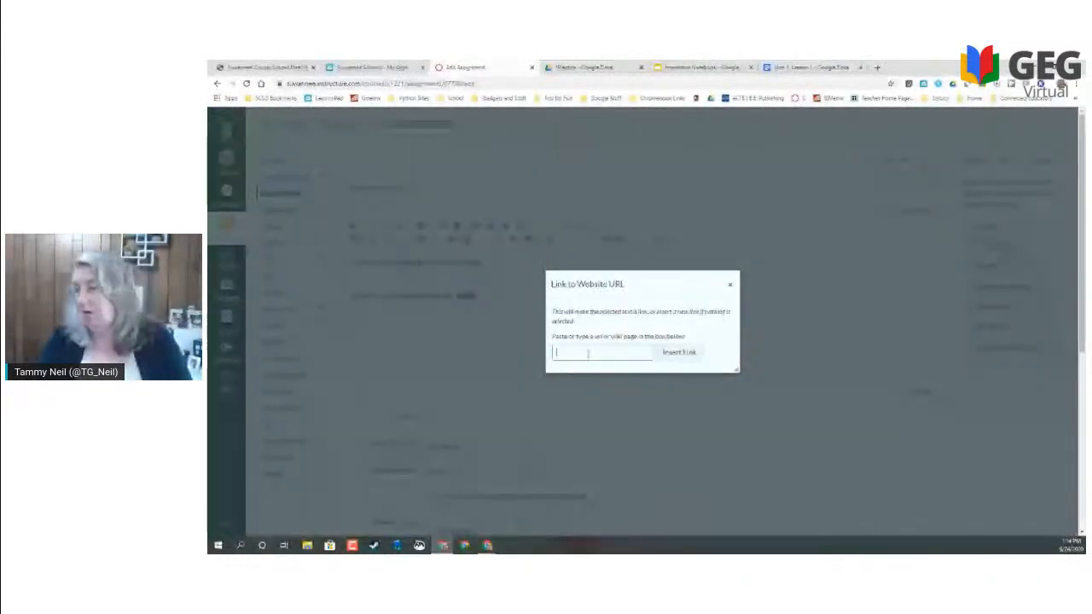
pyautogui.hotkey('ctrl', 'v')
pyautogui.moveTo(601, 354); pyautogui.dragTo(672, 356)
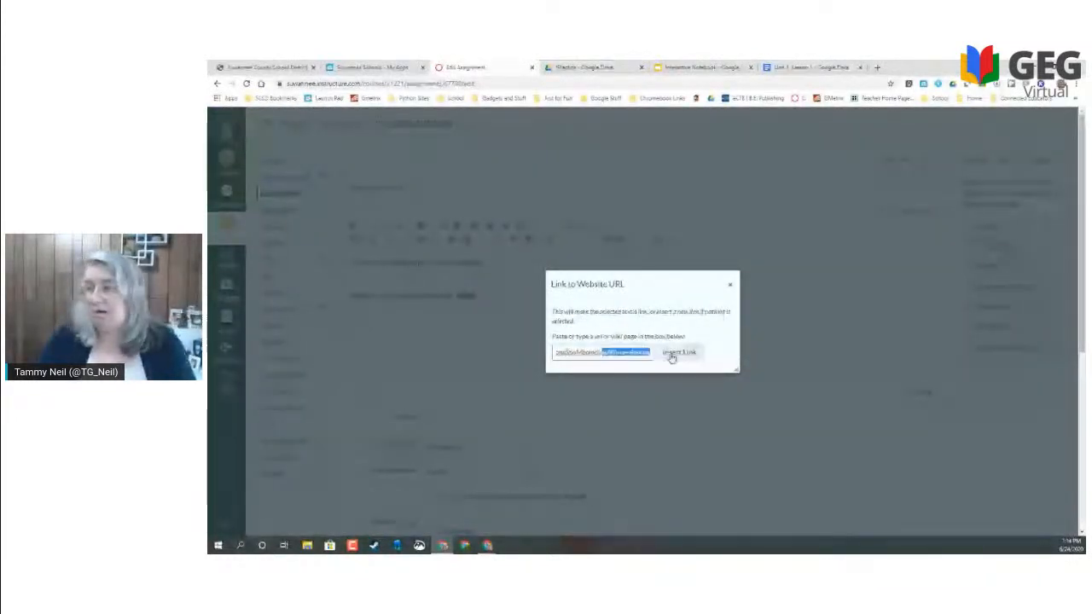
pyautogui.write('copy')
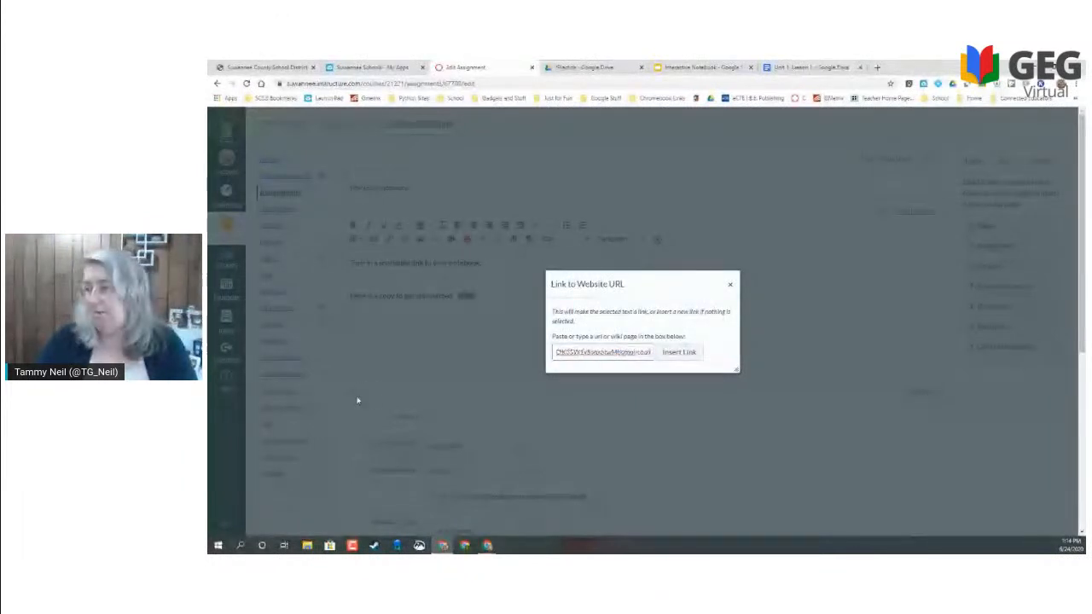
pyautogui.click(679, 352)
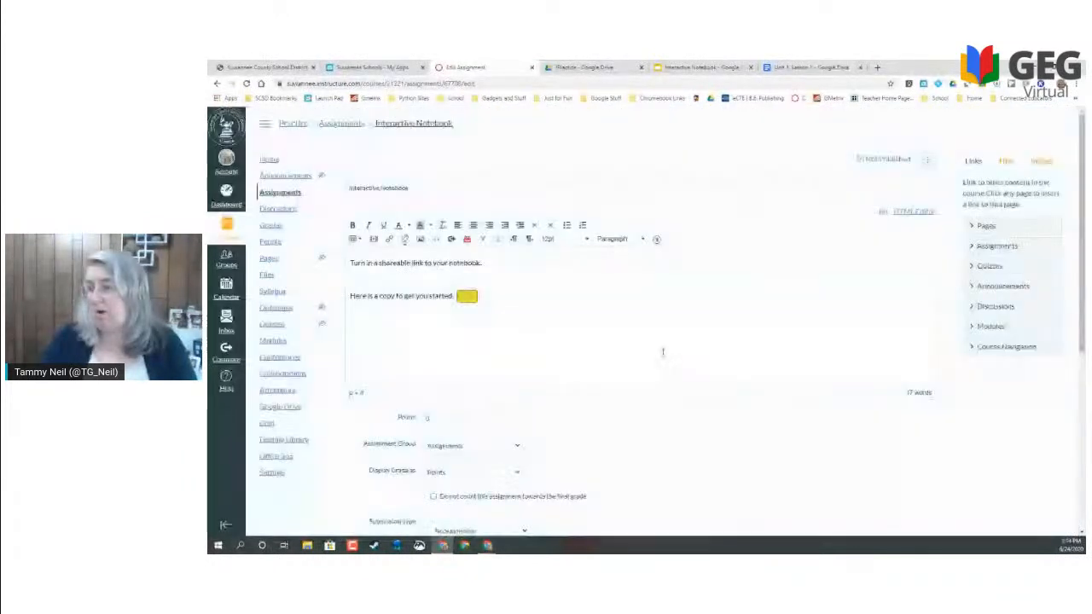
pyautogui.doubleClick(429, 418)
# - Make the assignment worth 100 points and accept Online submissions via Website URL
pyautogui.write('100')
pyautogui.scroll(-3, 410, 421)
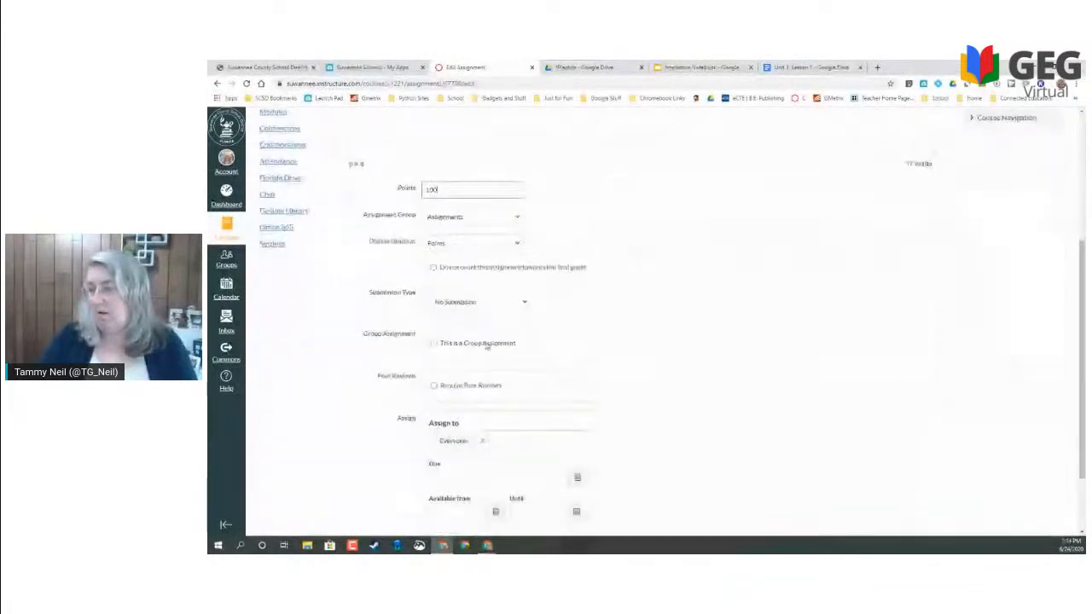
pyautogui.click(465, 302)
pyautogui.click(452, 324)
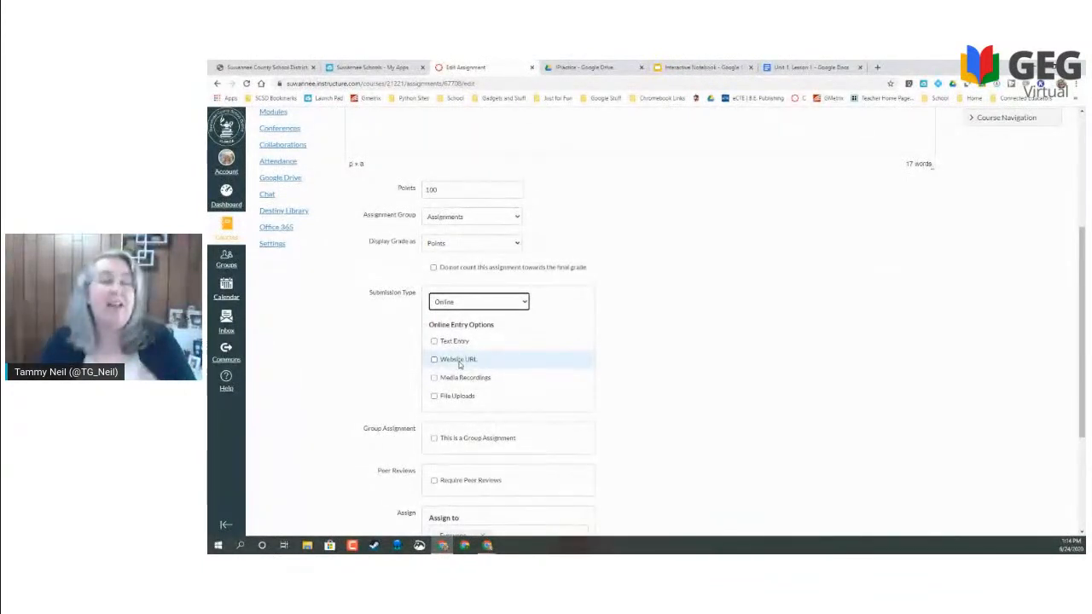
pyautogui.click(460, 363)
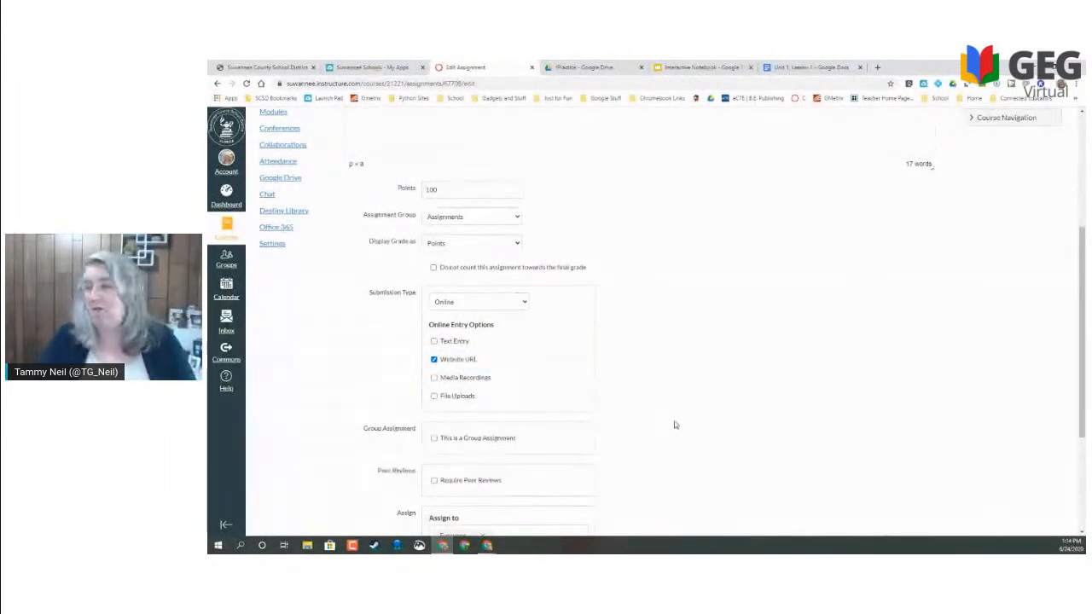
# - Set the due date to Jun 25 and Save & Publish the assignment
pyautogui.scroll(-2, 675, 425)
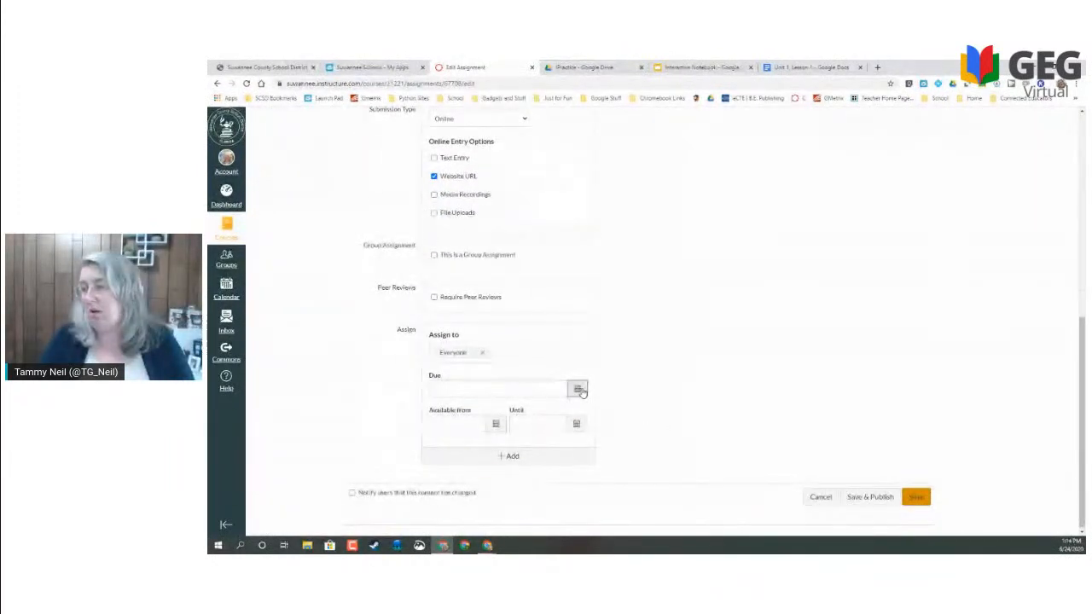
pyautogui.click(576, 389)
pyautogui.click(500, 470)
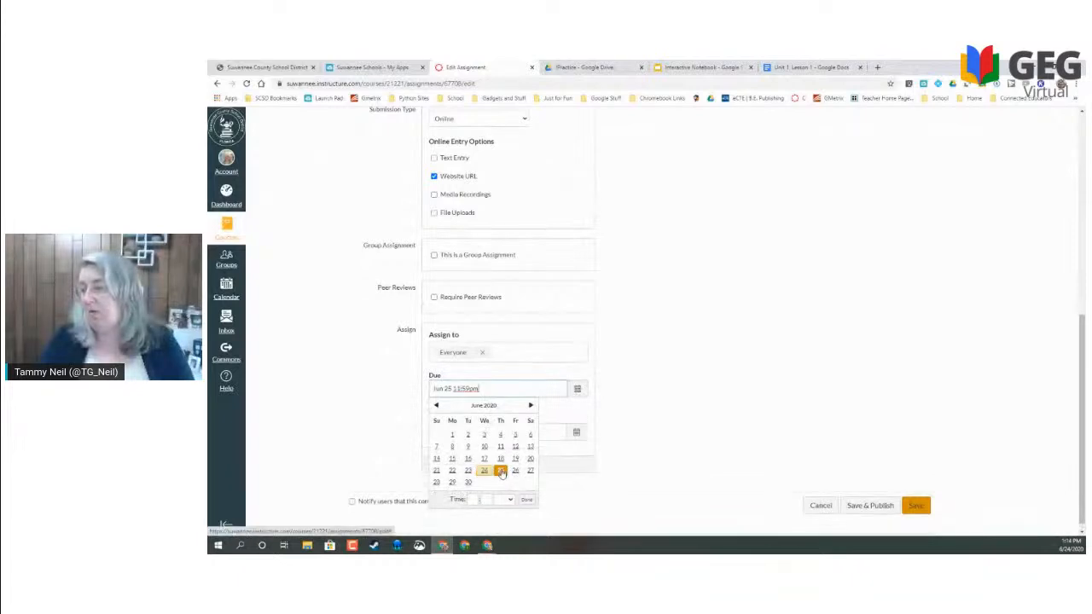
pyautogui.click(723, 423)
pyautogui.click(860, 507)
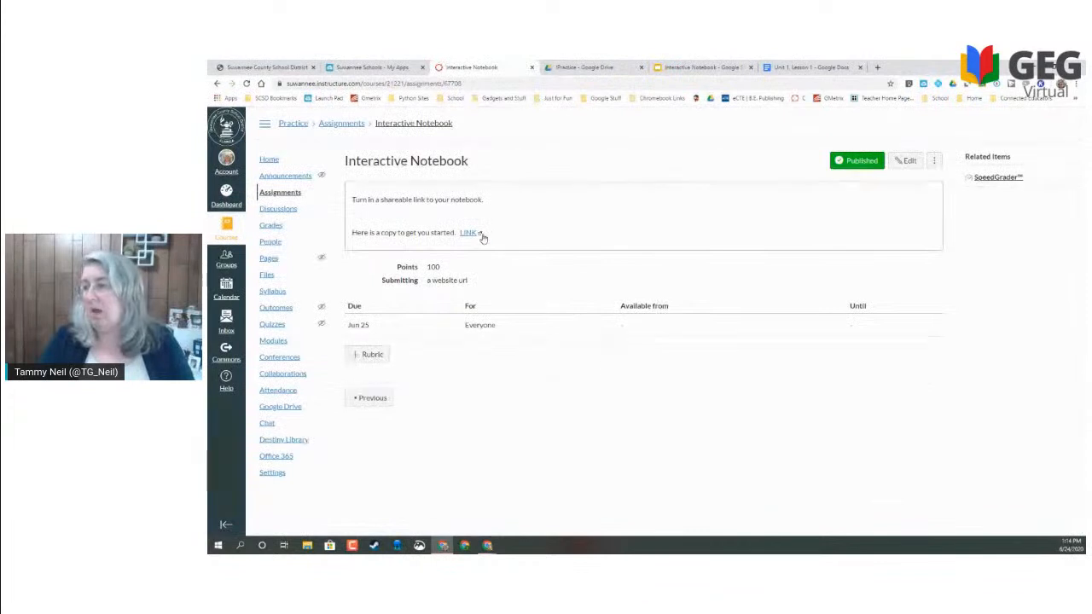
# - Verify the description's LINK opens a copy of the notebook, then go back to the course home
pyautogui.click(467, 238)
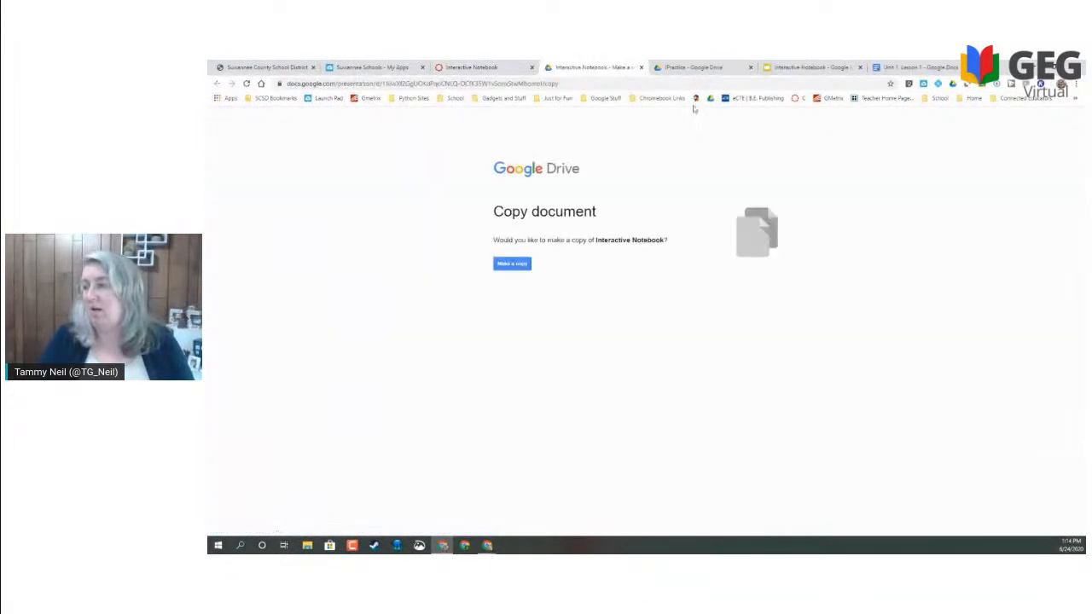
pyautogui.click(641, 68)
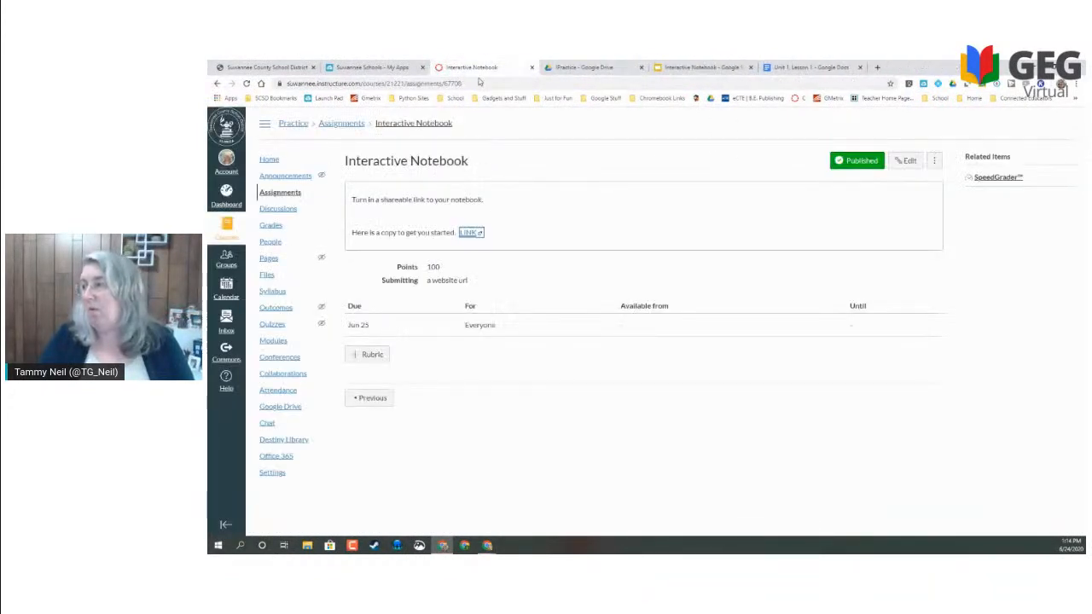
pyautogui.click(270, 162)
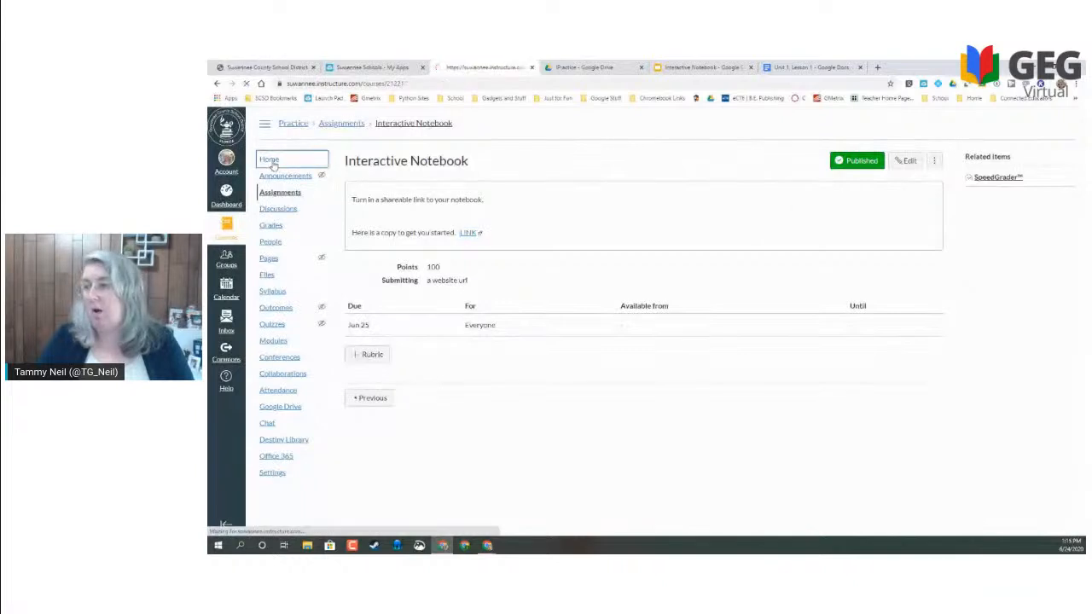
# - In Student View, open Interactive Notebook and start a submission
pyautogui.click(998, 280)
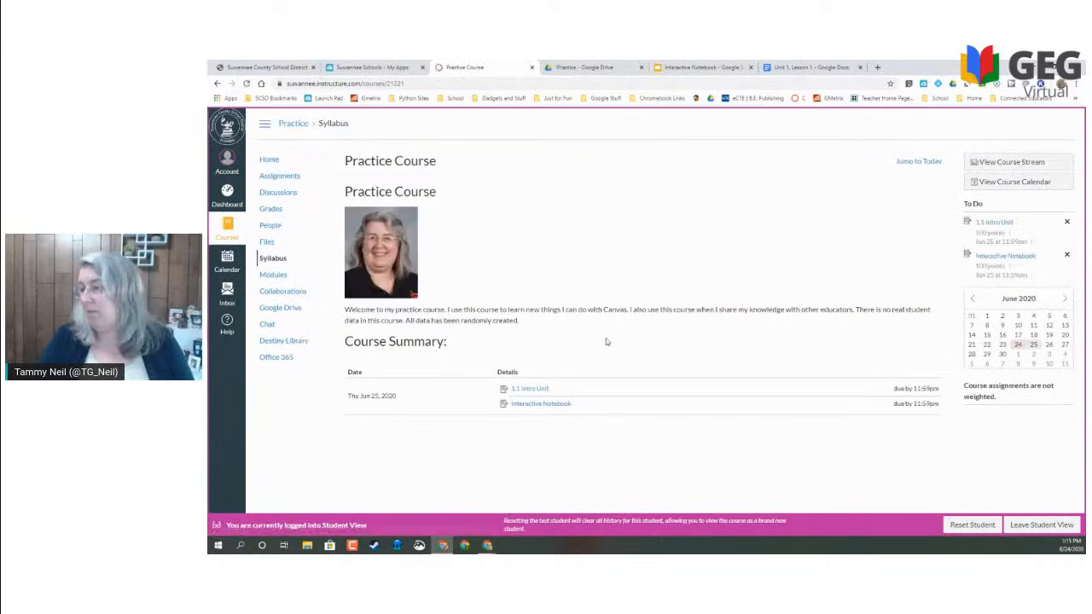
pyautogui.click(551, 406)
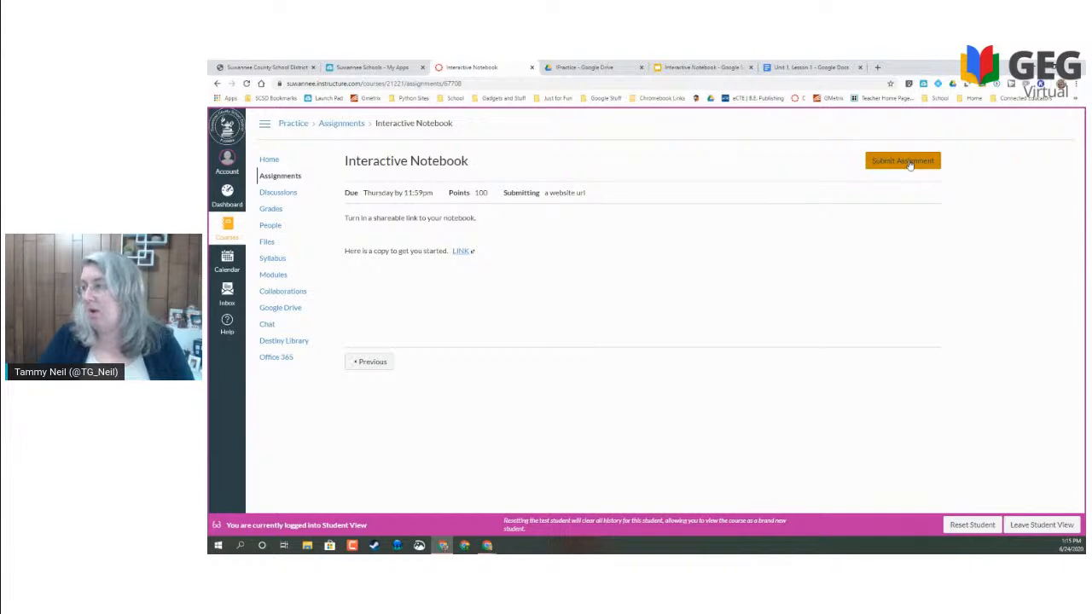
pyautogui.click(903, 162)
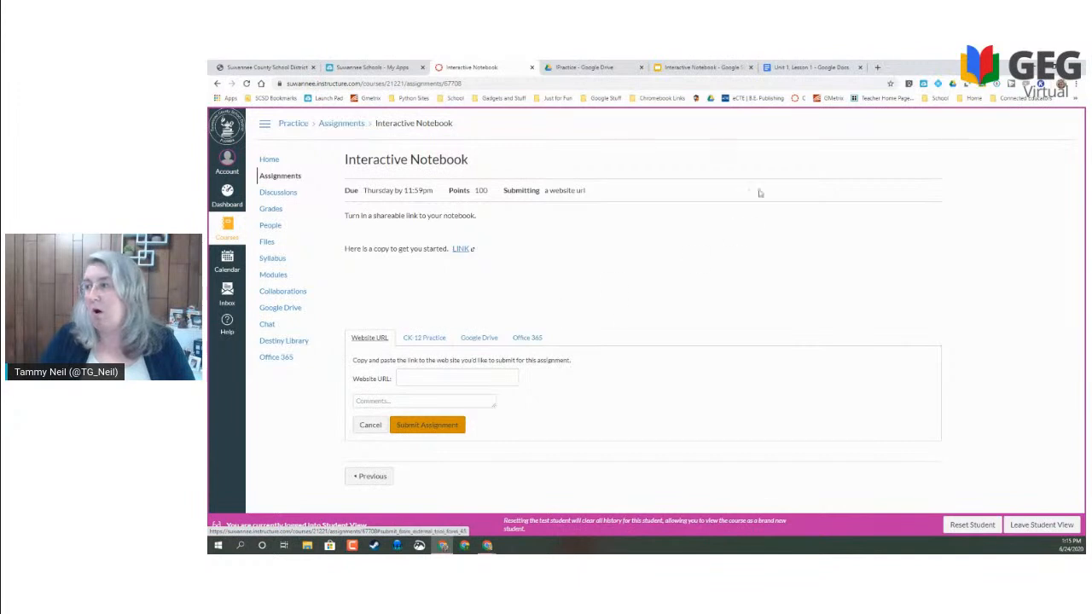
# - Copy the Interactive Notebook deck's share link from Google Slides and return to the Canvas submission form
pyautogui.click(691, 67)
pyautogui.click(1033, 122)
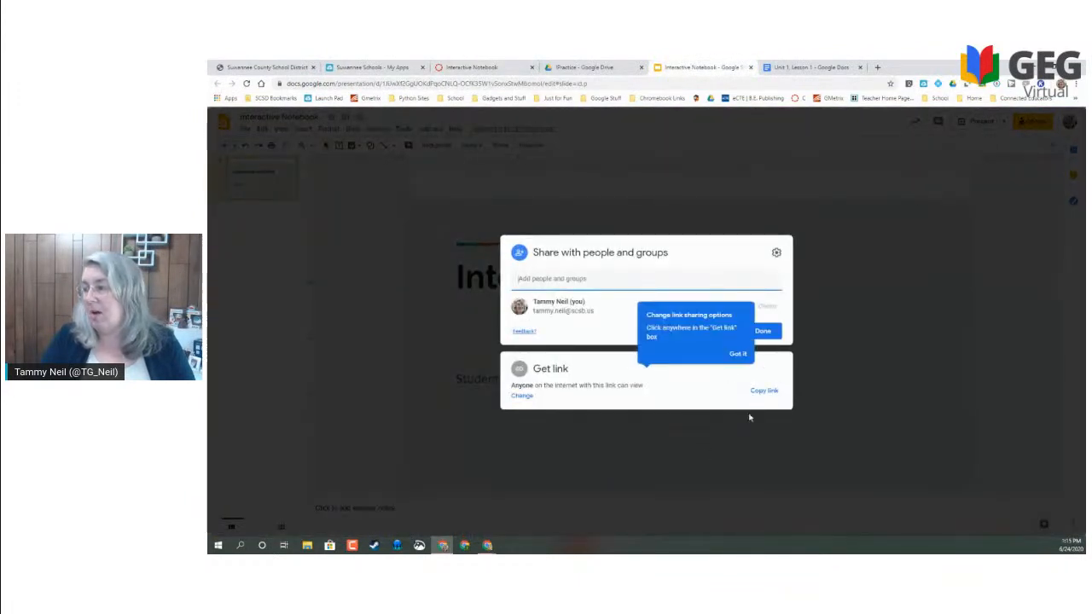
pyautogui.click(764, 390)
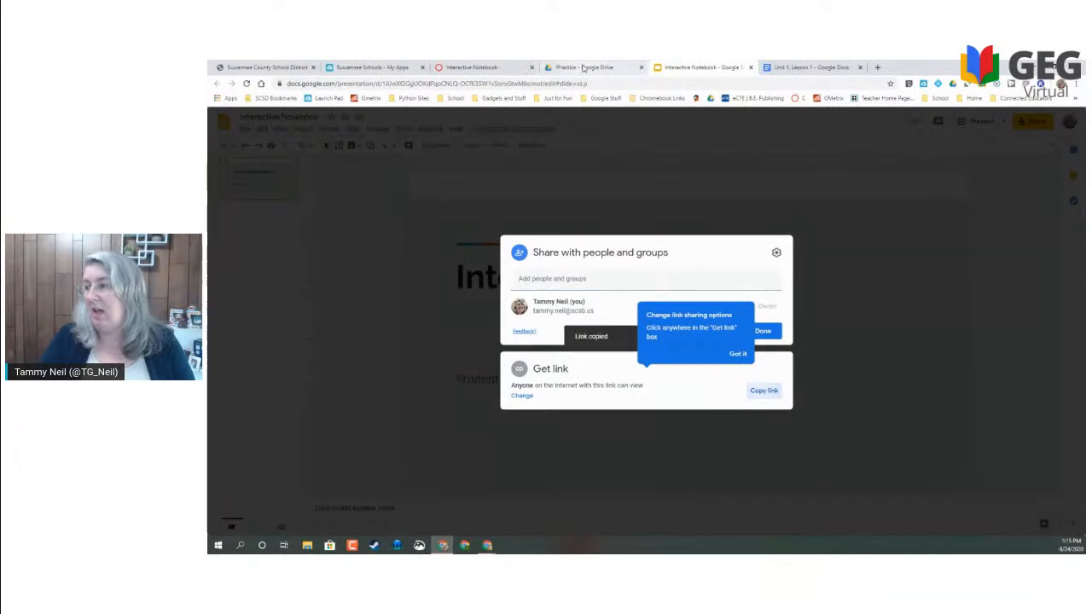
pyautogui.click(583, 68)
pyautogui.click(469, 68)
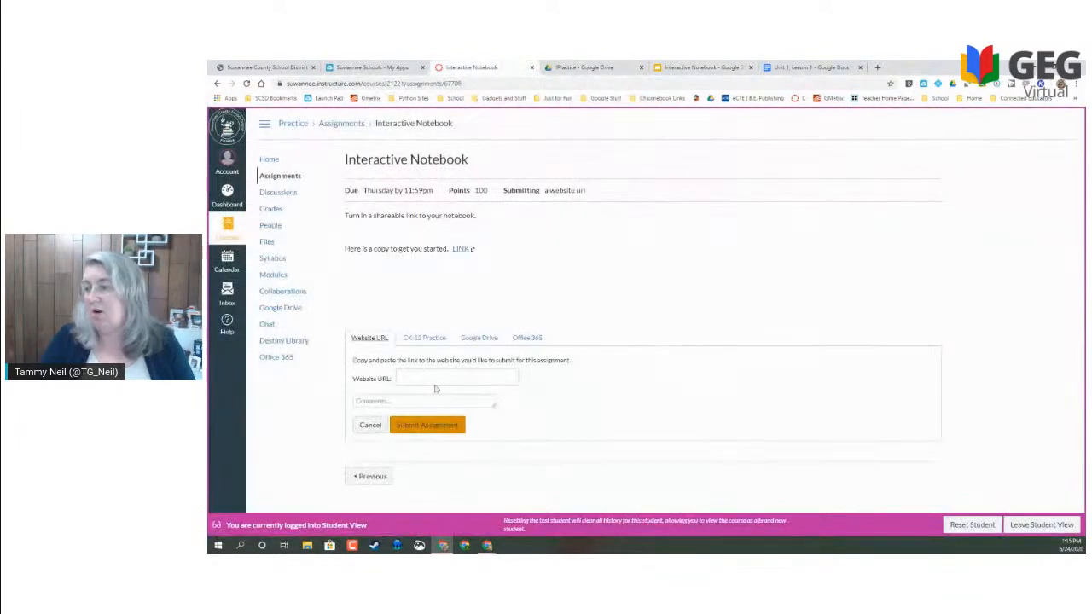
# - Paste the Slides share link into the Website URL field and submit the assignment
pyautogui.click(425, 378)
pyautogui.hotkey('ctrl', 'v')
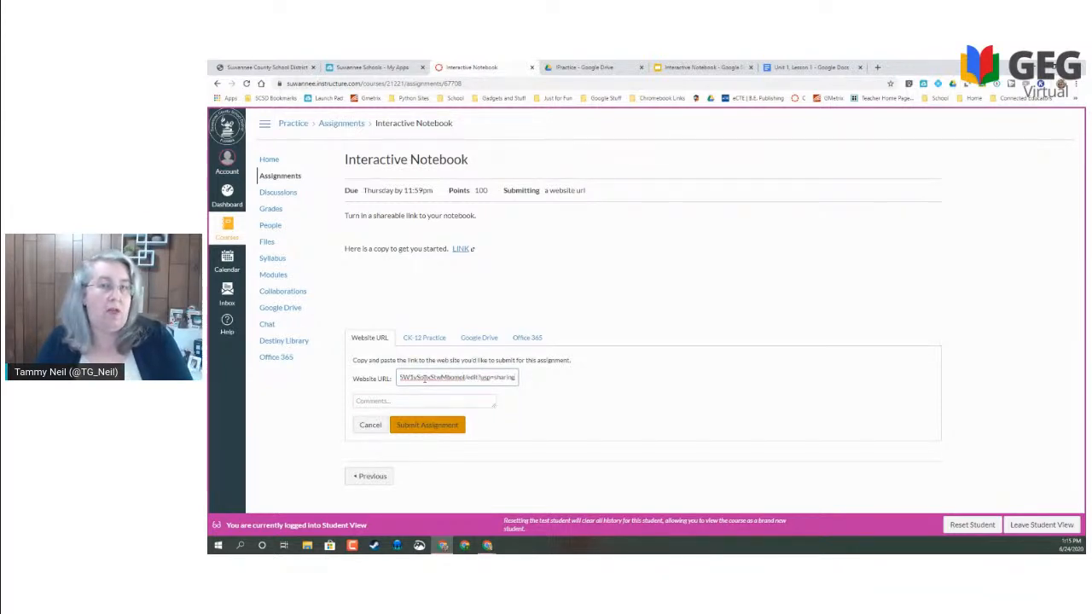
pyautogui.click(418, 427)
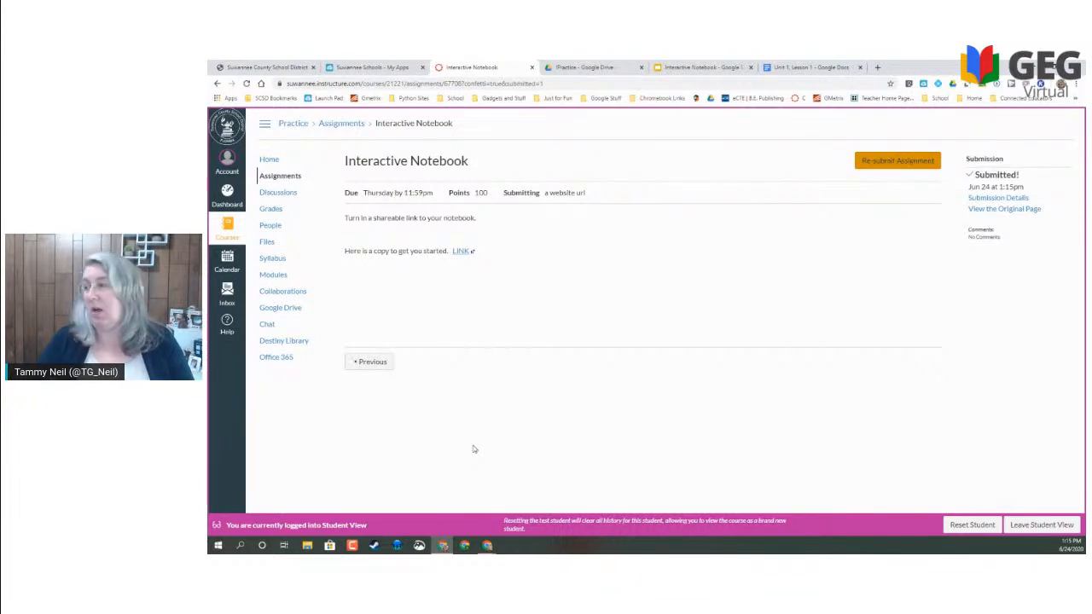
# - Leave Student View and open Test Student's Interactive Notebook submission from the Gradebook in SpeedGrader
pyautogui.click(271, 211)
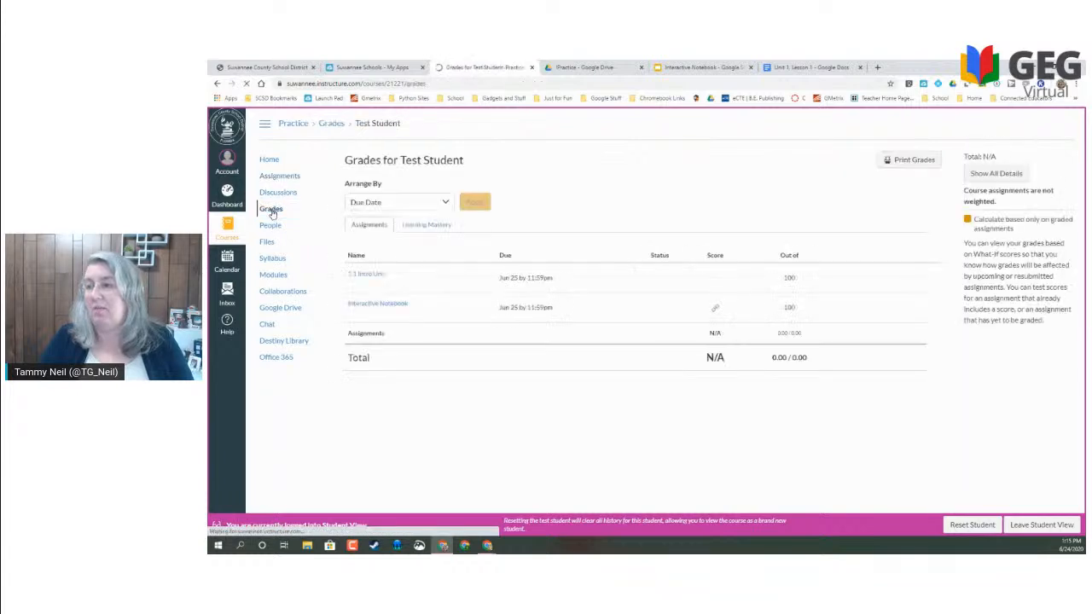
pyautogui.click(1025, 529)
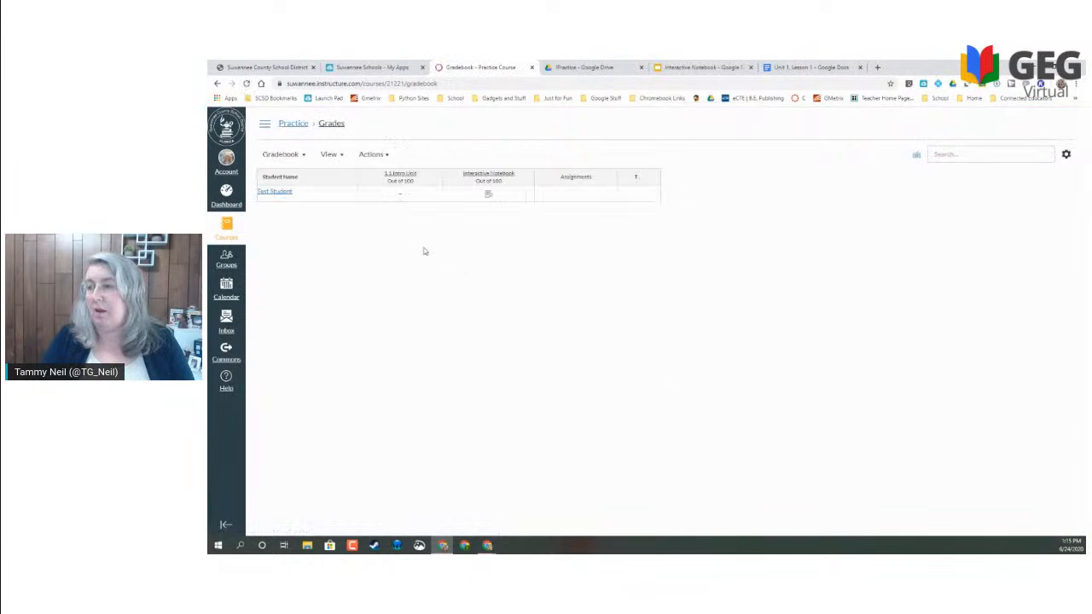
pyautogui.click(489, 197)
pyautogui.click(526, 196)
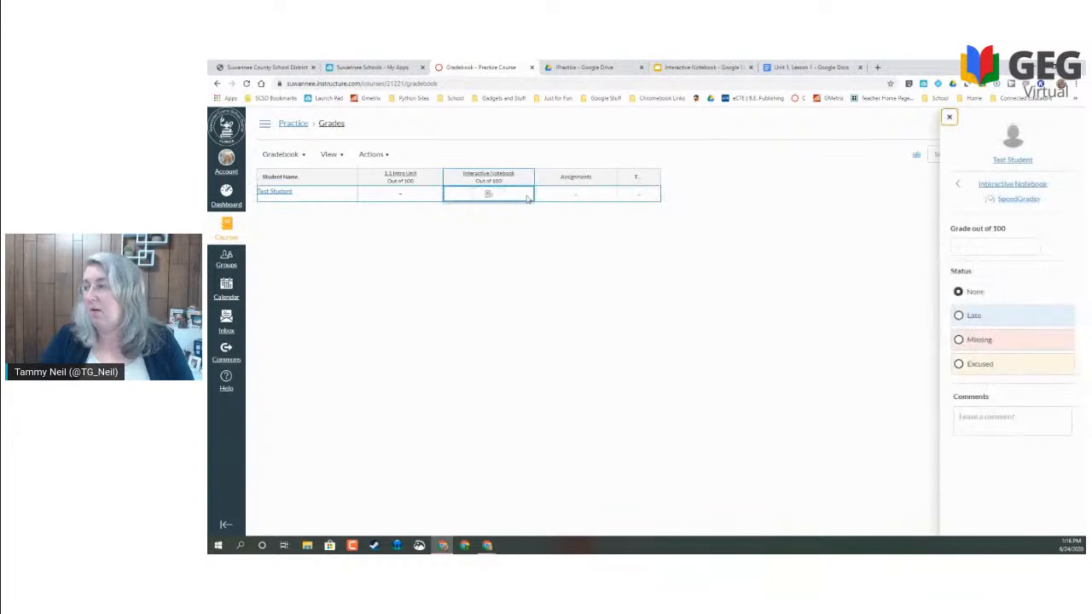
pyautogui.click(1002, 199)
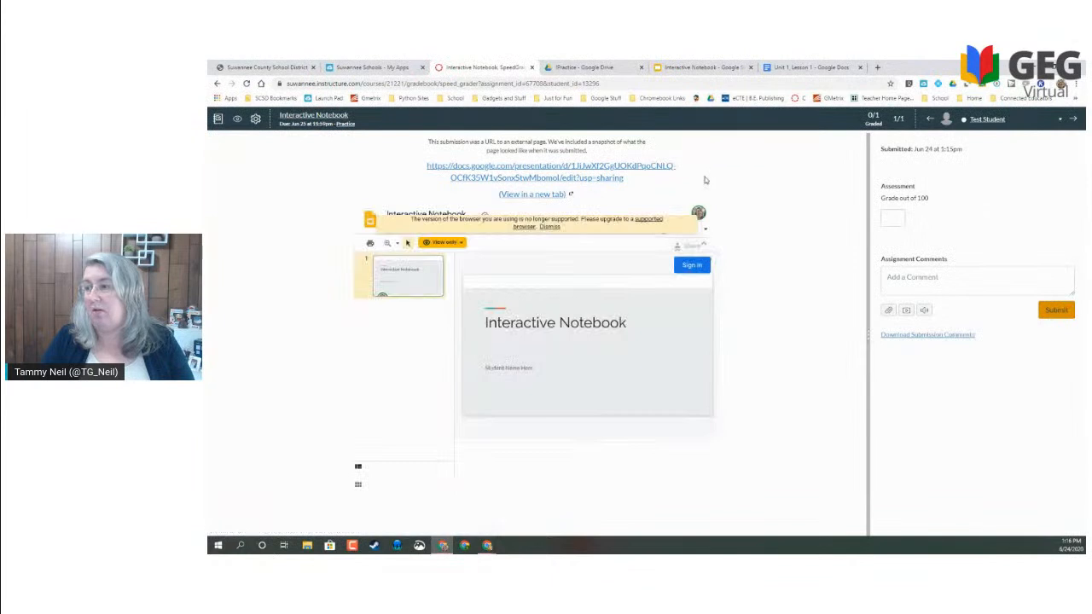
# - Open the submitted docs.google.com slide deck link inside SpeedGrader
pyautogui.click(506, 174)
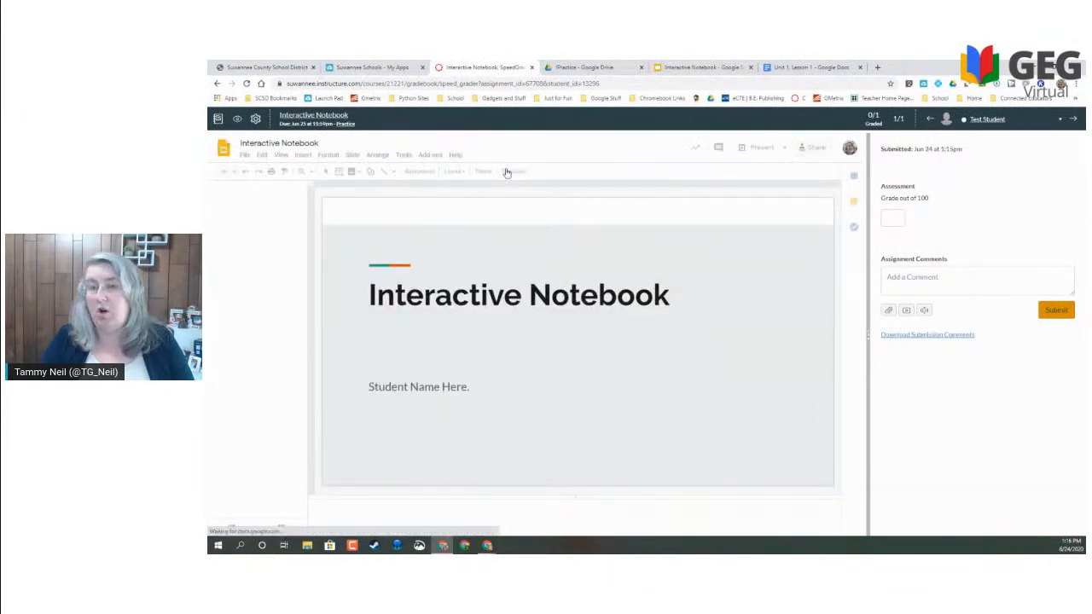
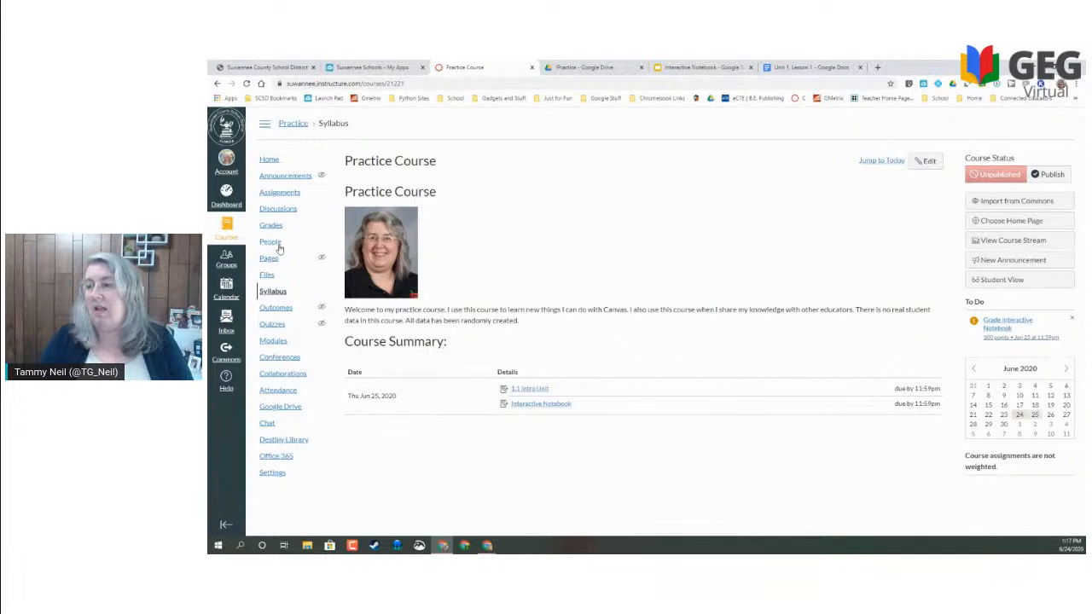
# - Add a new assignment named 'Essay Assignment' to the Week 1/Unit 1 module
pyautogui.click(273, 342)
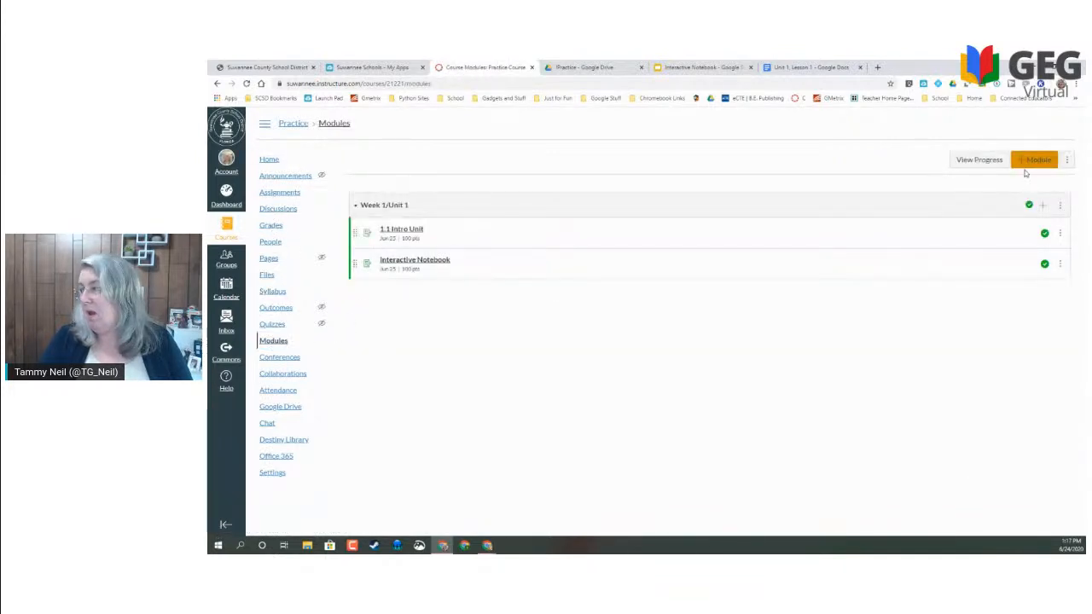
pyautogui.click(1042, 206)
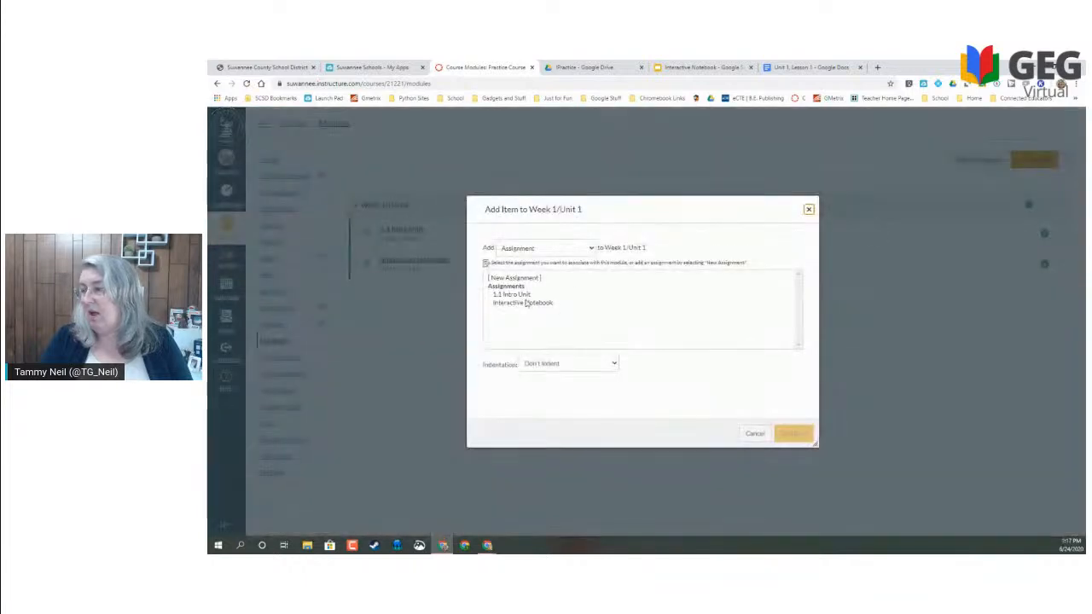
pyautogui.click(517, 279)
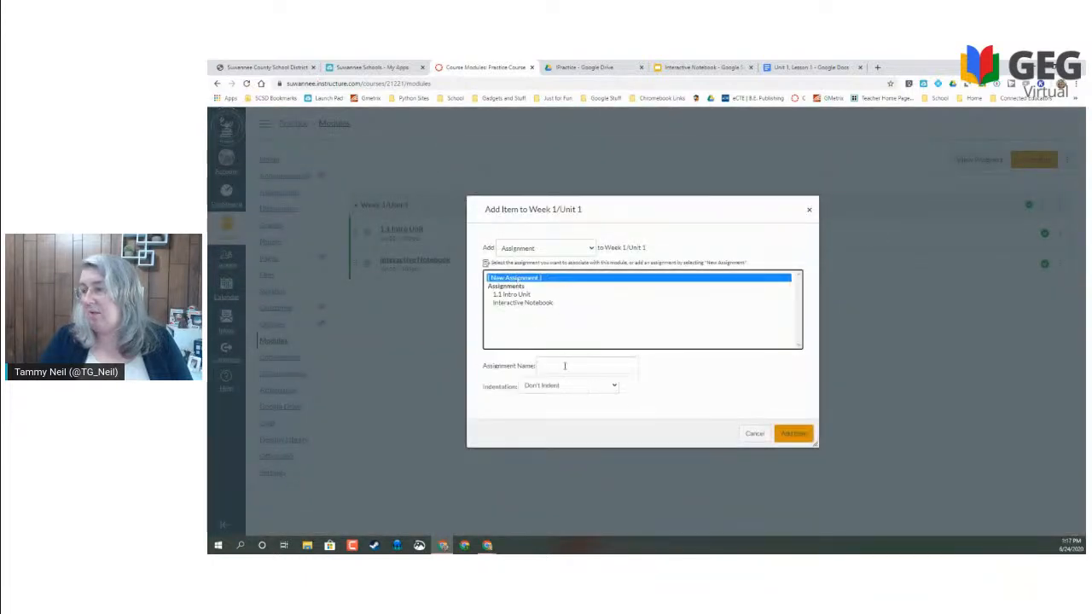
pyautogui.click(555, 366)
pyautogui.write('Essay Assignment')
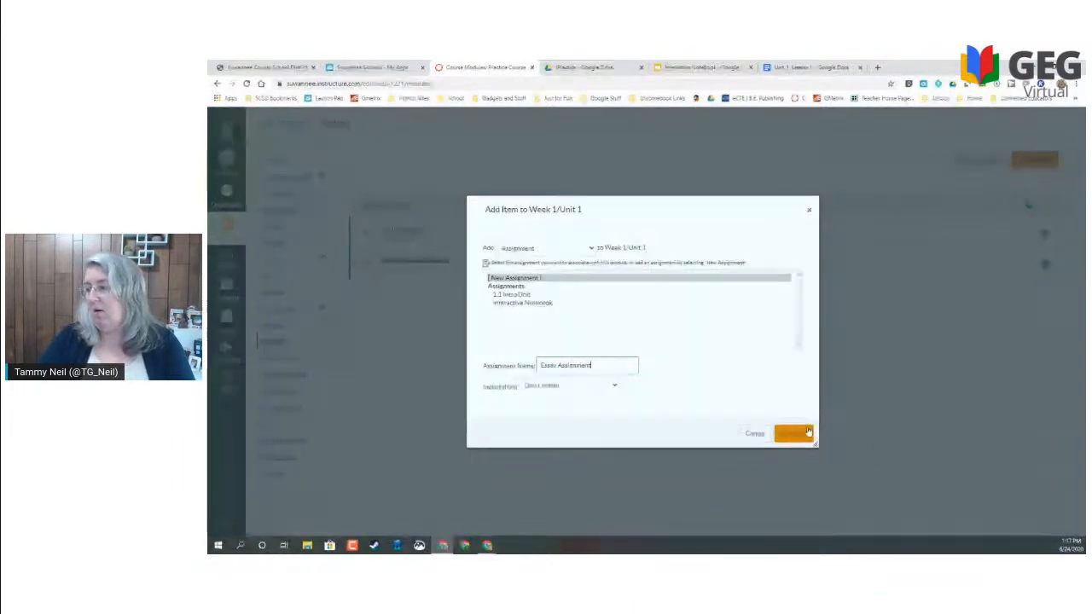
pyautogui.click(607, 386)
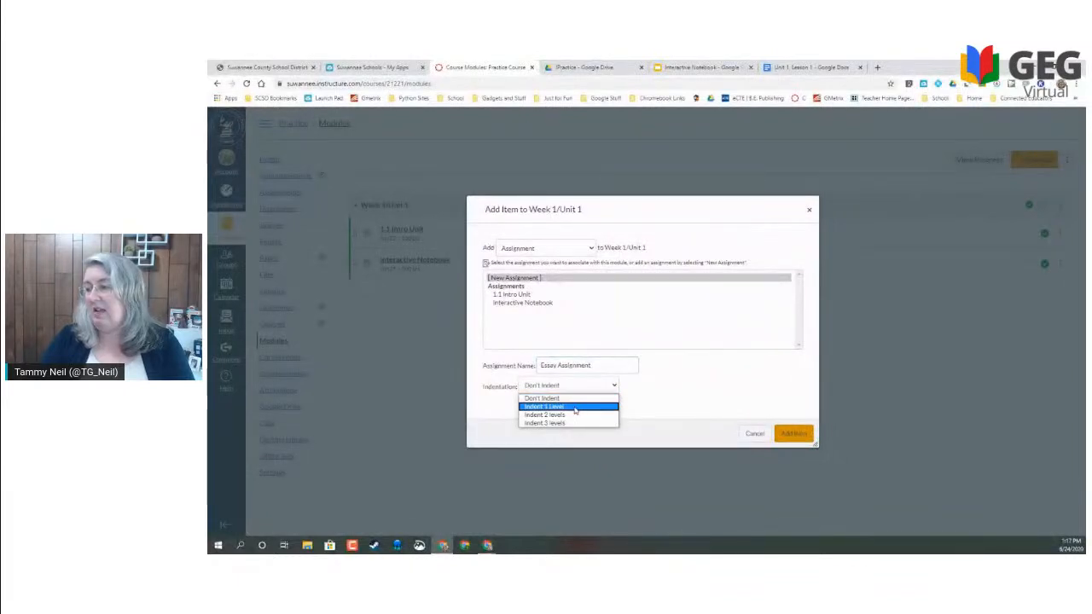
pyautogui.click(575, 409)
pyautogui.click(794, 436)
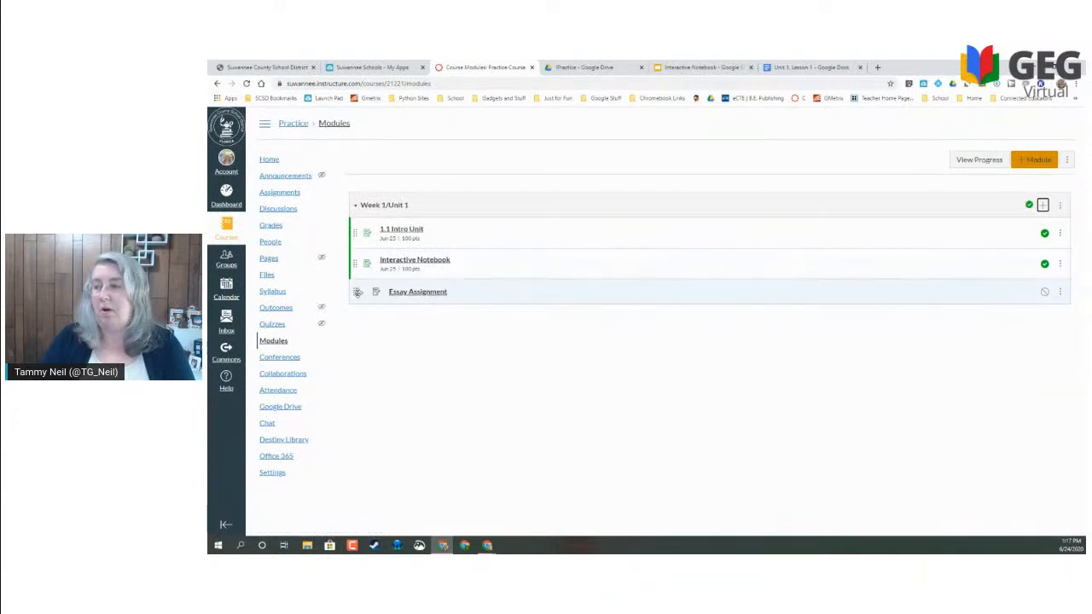
# - Remove the Essay Assignment item's indent so it sits unindented in the module
pyautogui.moveTo(356, 290); pyautogui.dragTo(388, 298)
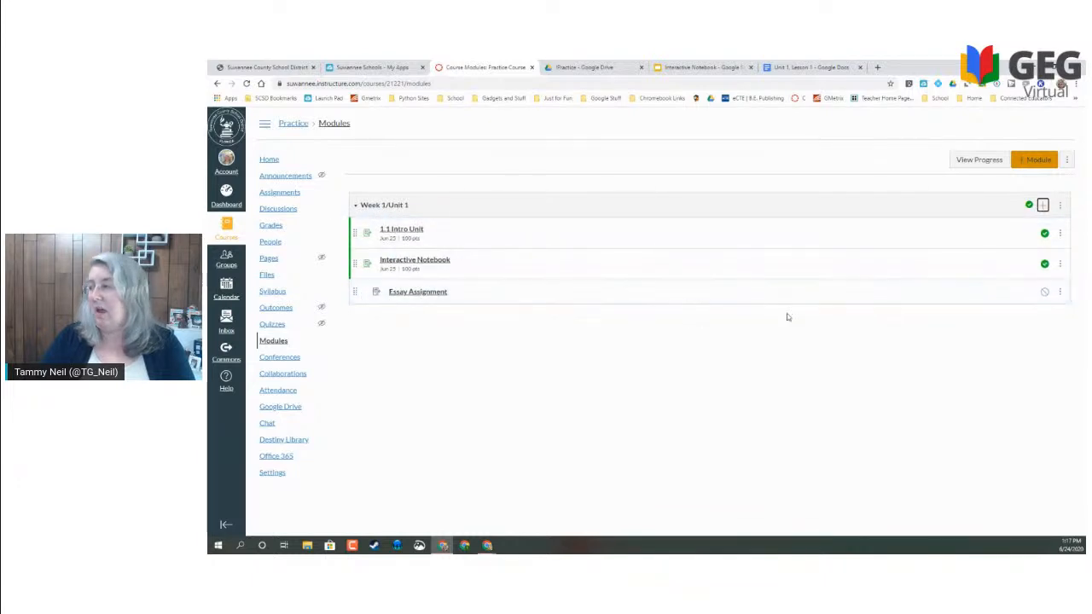
pyautogui.click(1061, 291)
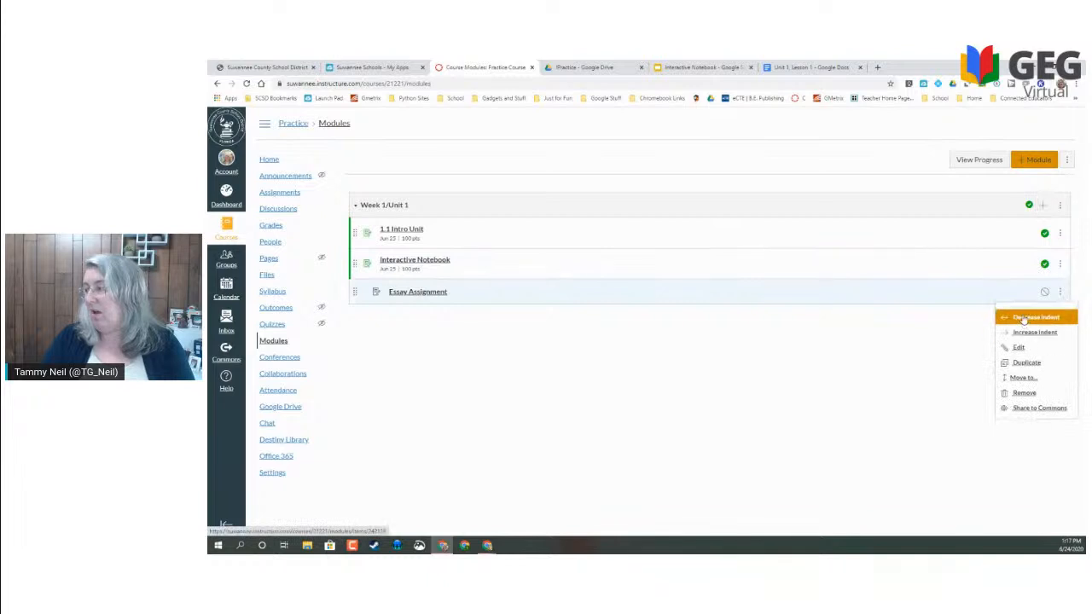
pyautogui.click(1023, 318)
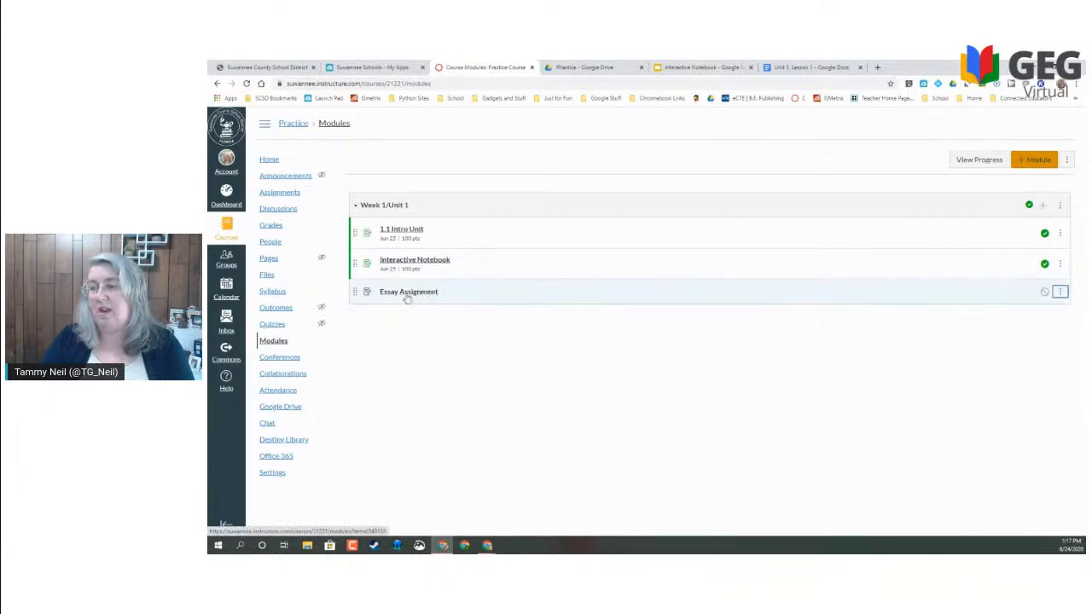
pyautogui.click(1060, 292)
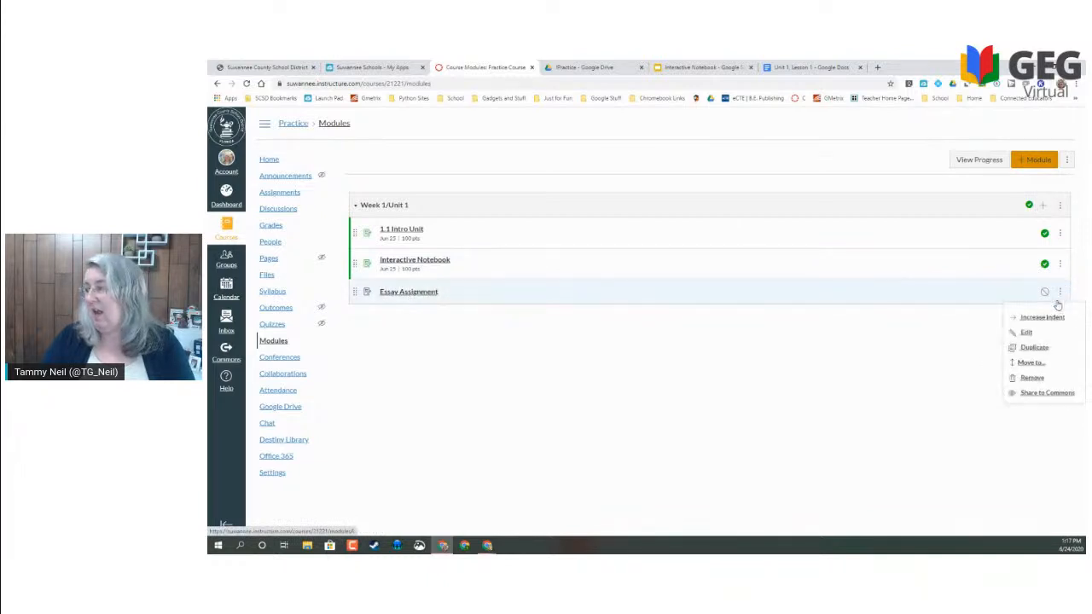
pyautogui.click(1027, 333)
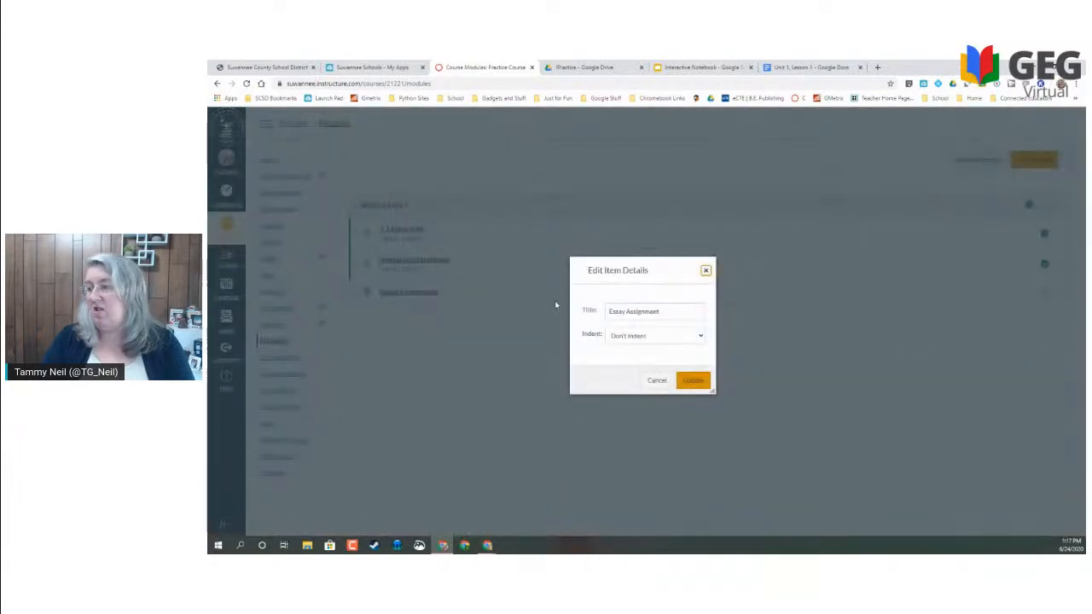
pyautogui.click(610, 312)
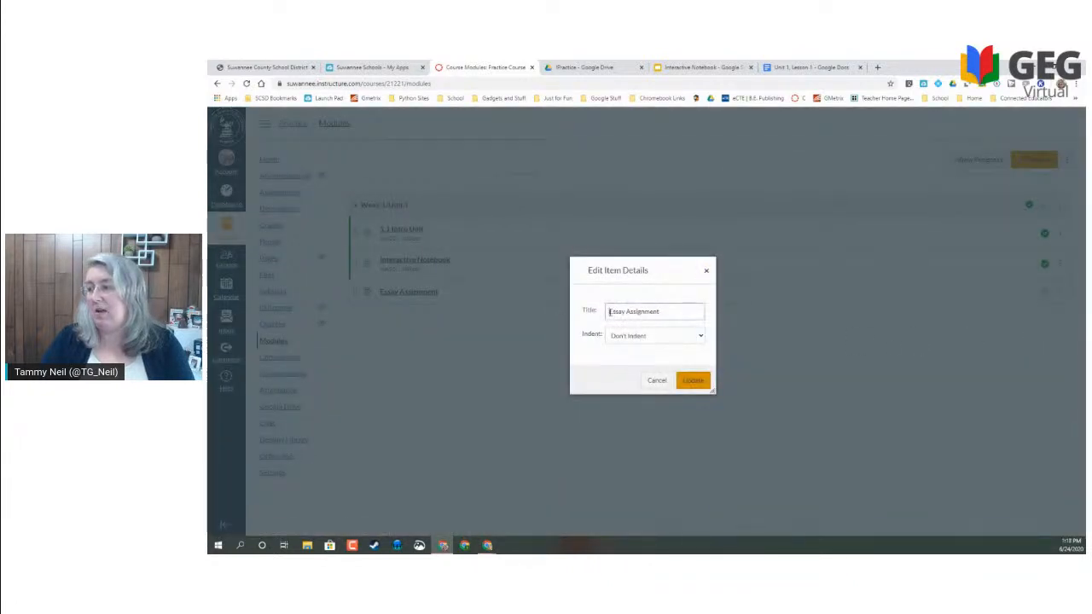
pyautogui.click(656, 381)
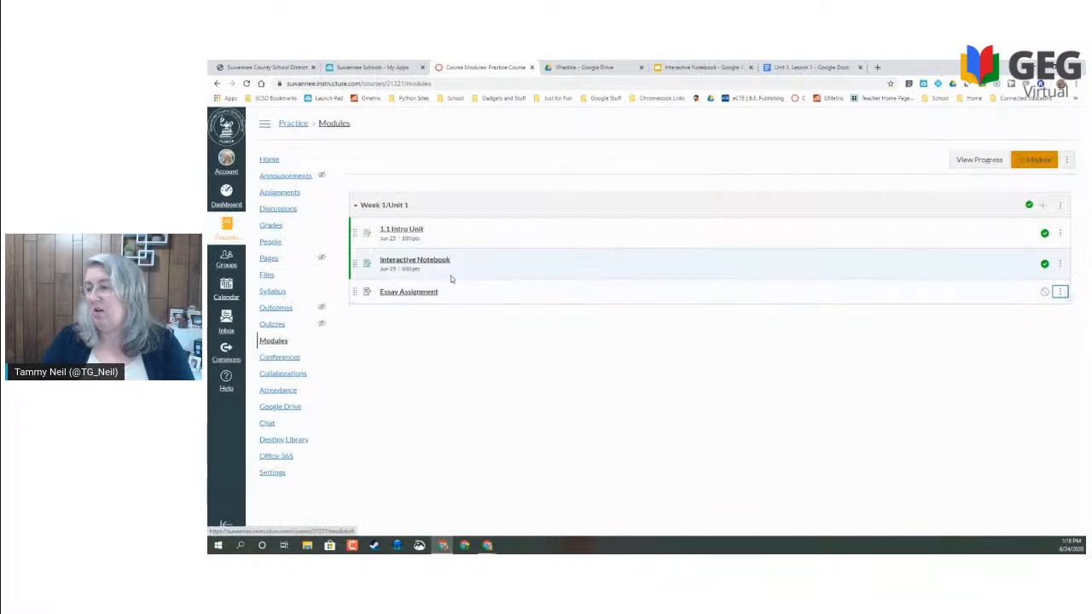
# - Open the Essay Assignment in edit mode, then go to the !Practice Drive folder
pyautogui.click(418, 292)
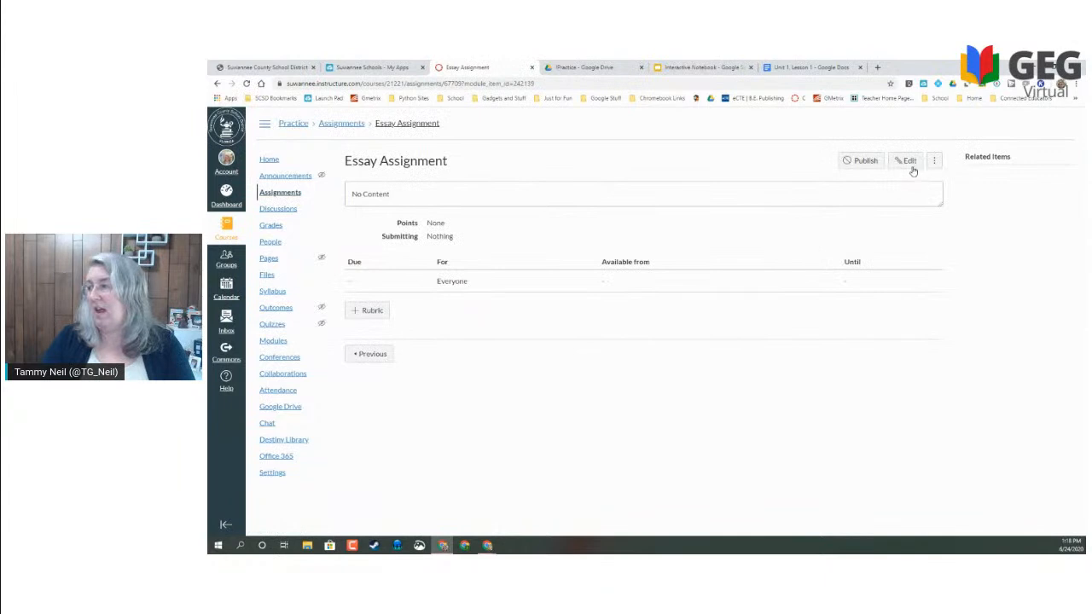
pyautogui.click(911, 164)
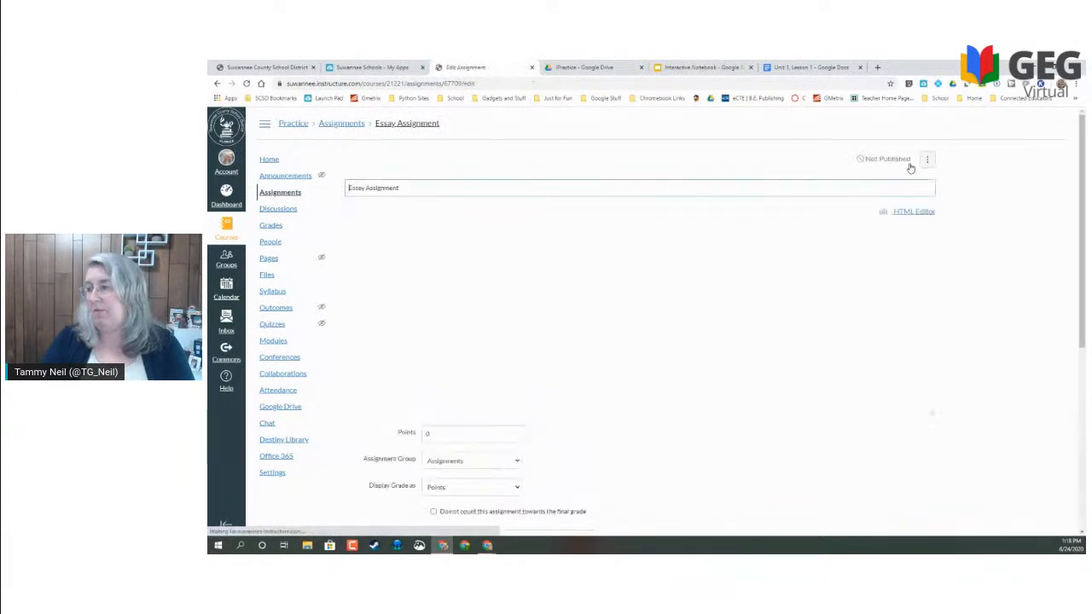
pyautogui.click(599, 68)
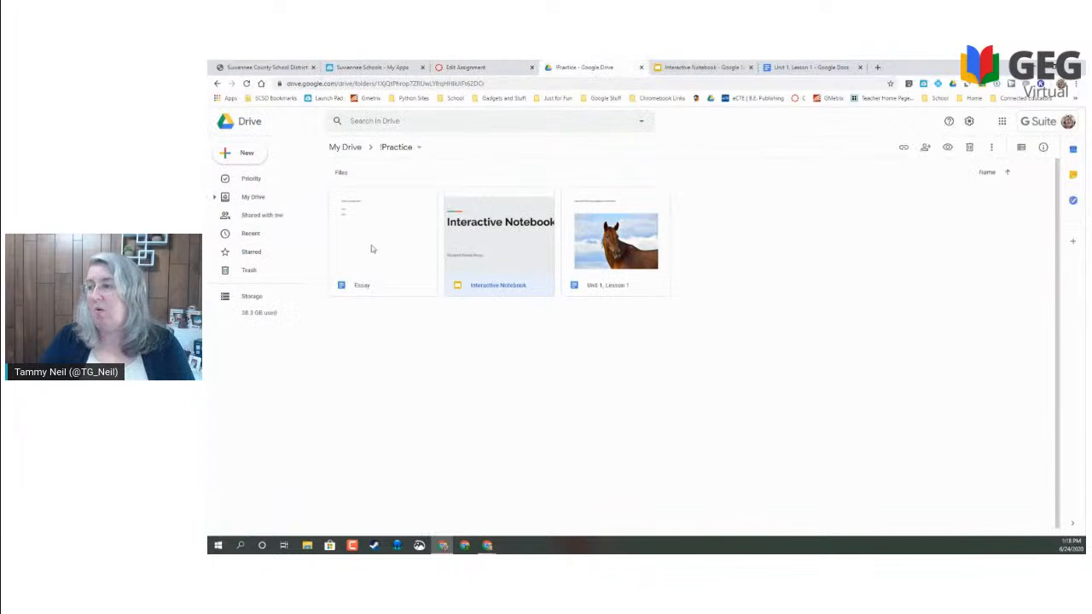
# - Open the Essay document in Google Docs from the !Practice folder listing
pyautogui.click(372, 249)
pyautogui.doubleClick(372, 249)
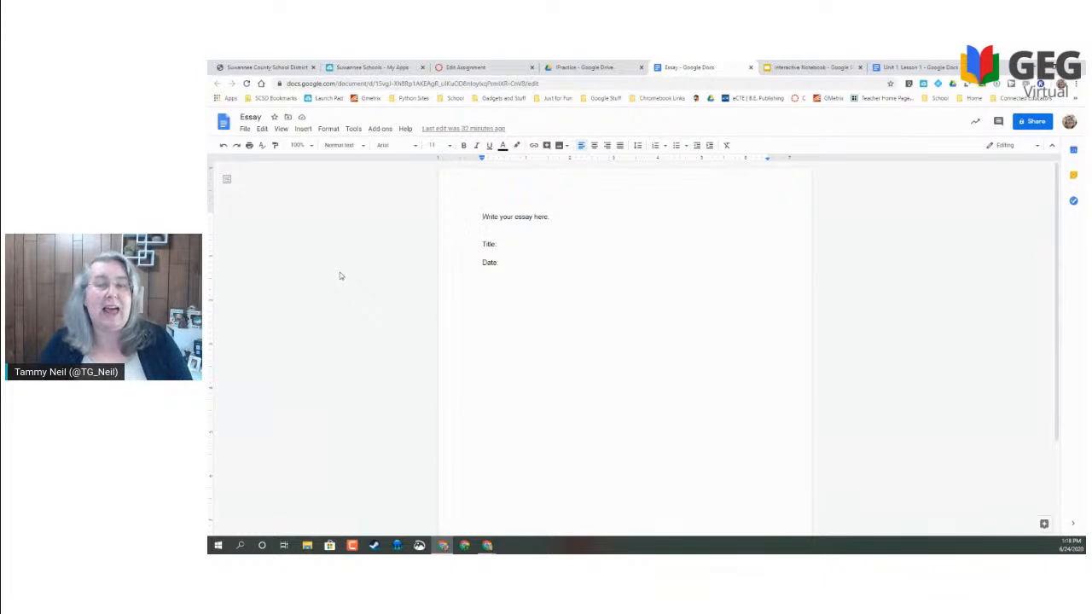
# - Publish the Essay document to the web as an embed and copy its iframe code
pyautogui.click(245, 128)
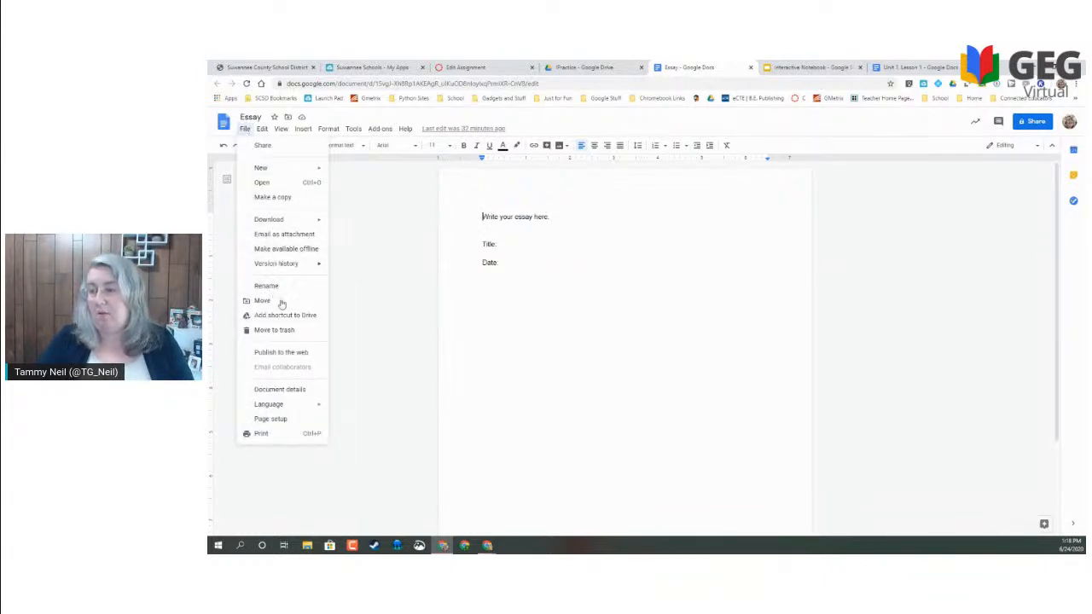
pyautogui.click(277, 354)
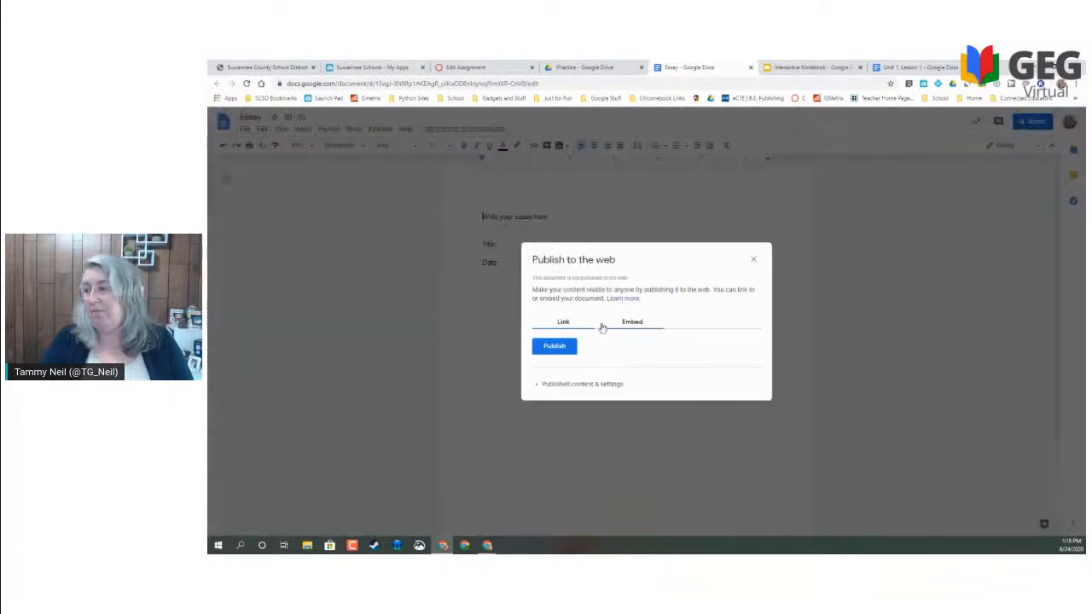
pyautogui.click(641, 325)
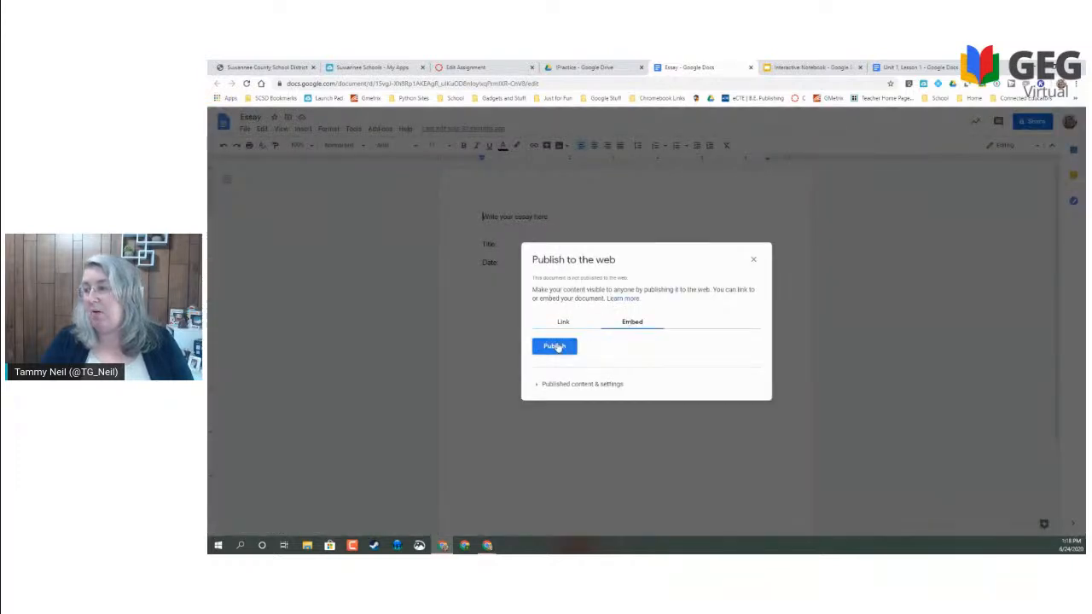
pyautogui.click(554, 346)
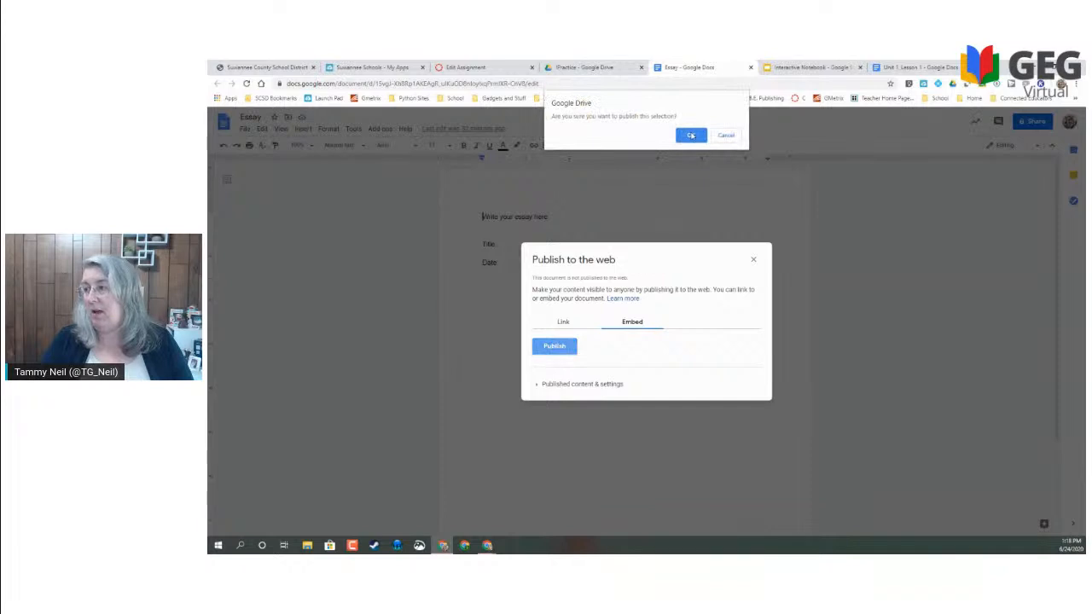
pyautogui.click(691, 136)
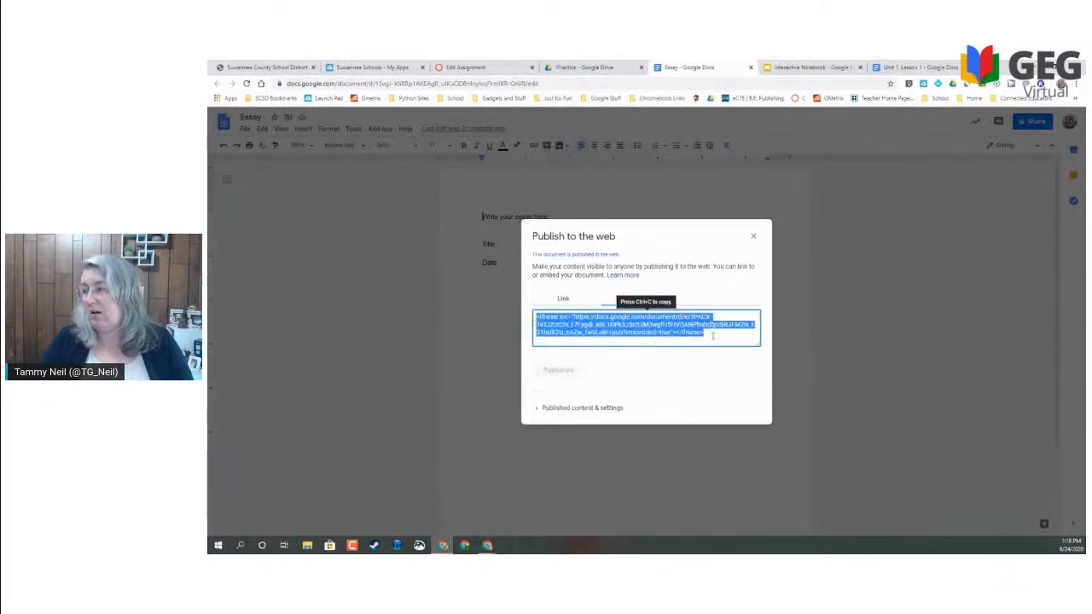
pyautogui.moveTo(628, 327)
pyautogui.mouseDown()
pyautogui.moveTo(575, 317)
pyautogui.moveTo(636, 337)
pyautogui.mouseUp()
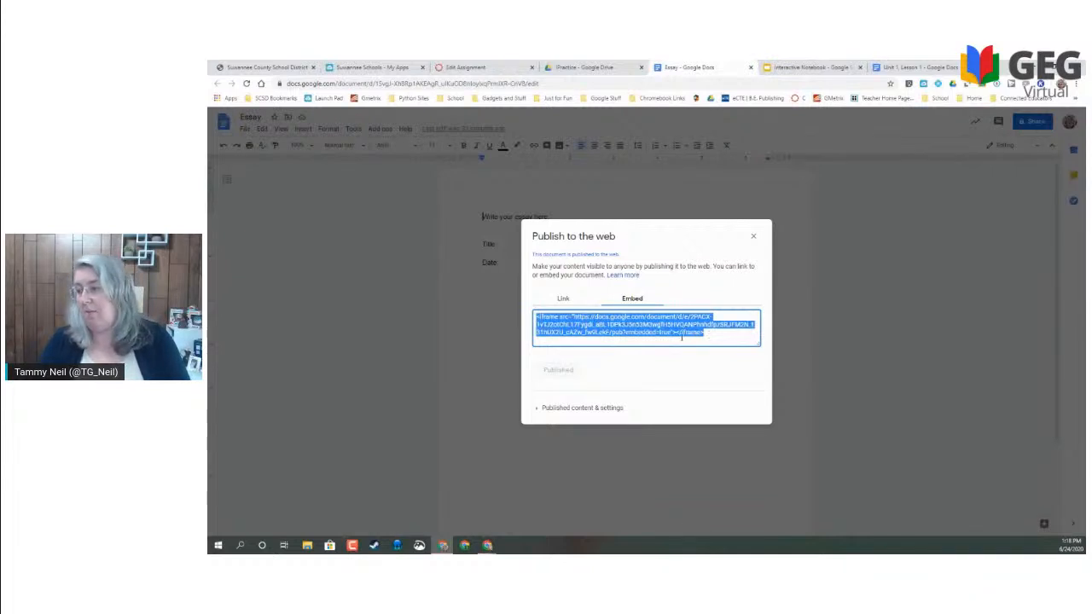
pyautogui.click(467, 68)
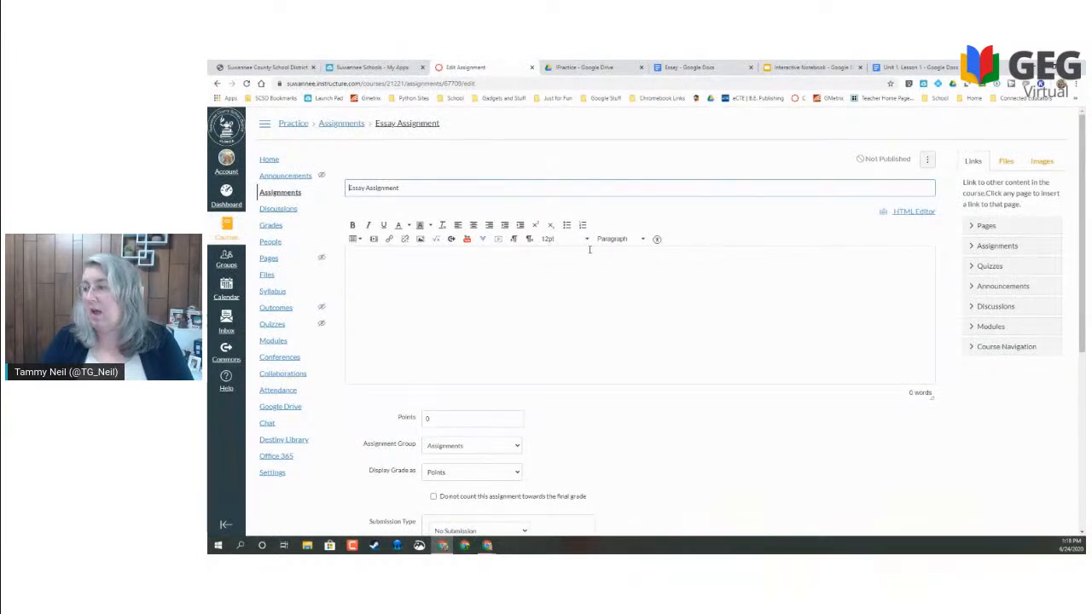
# - Insert the Essay document's embed code into the description through the embed media tool
pyautogui.click(374, 240)
pyautogui.click(578, 295)
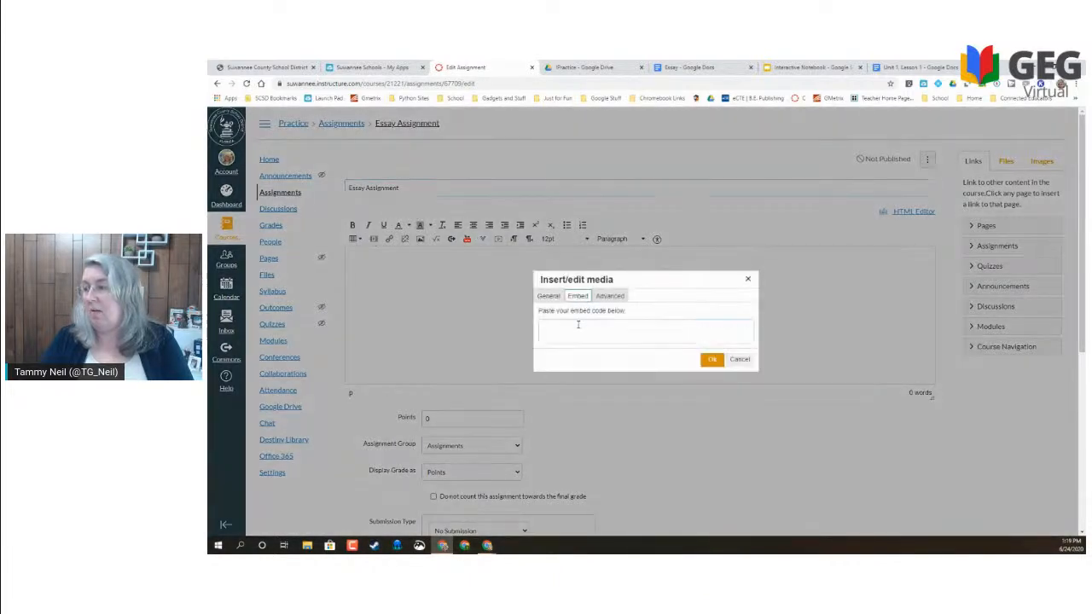
pyautogui.click(578, 325)
pyautogui.hotkey('ctrl', 'v')
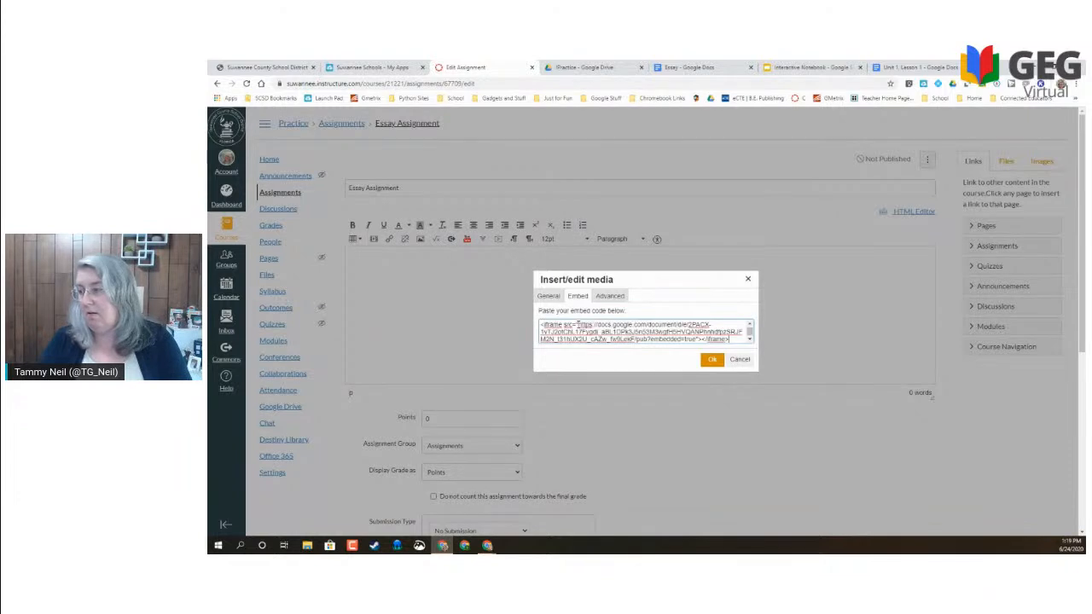
pyautogui.click(711, 360)
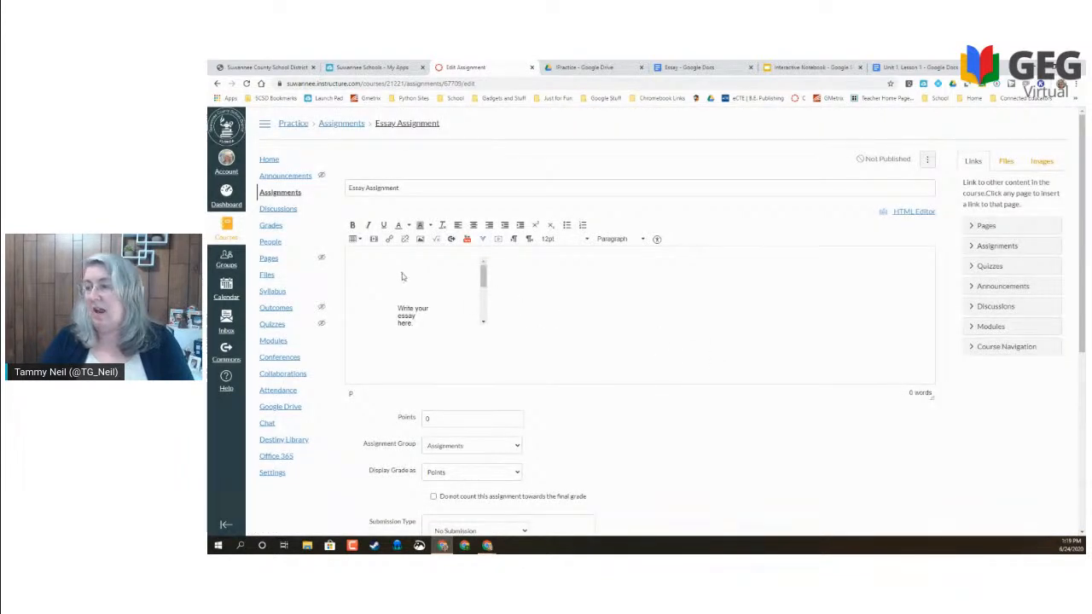
# - Replace it with the iframe pasted in the HTML Editor, adding width="100%"
pyautogui.click(483, 322)
pyautogui.click(483, 322)
pyautogui.scroll(5, 483, 322)
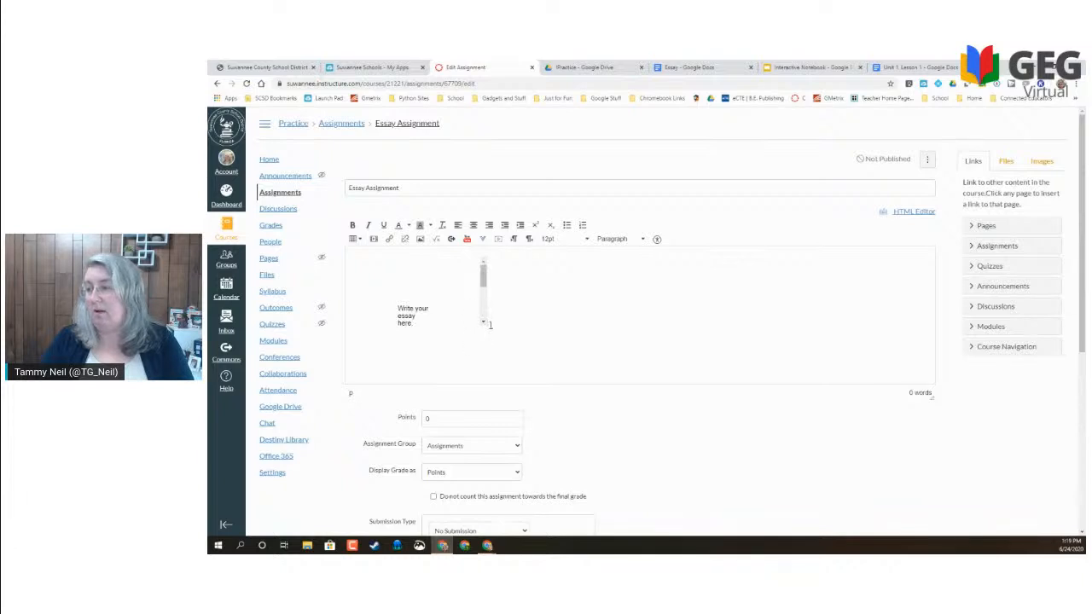
pyautogui.press('BackSpace')
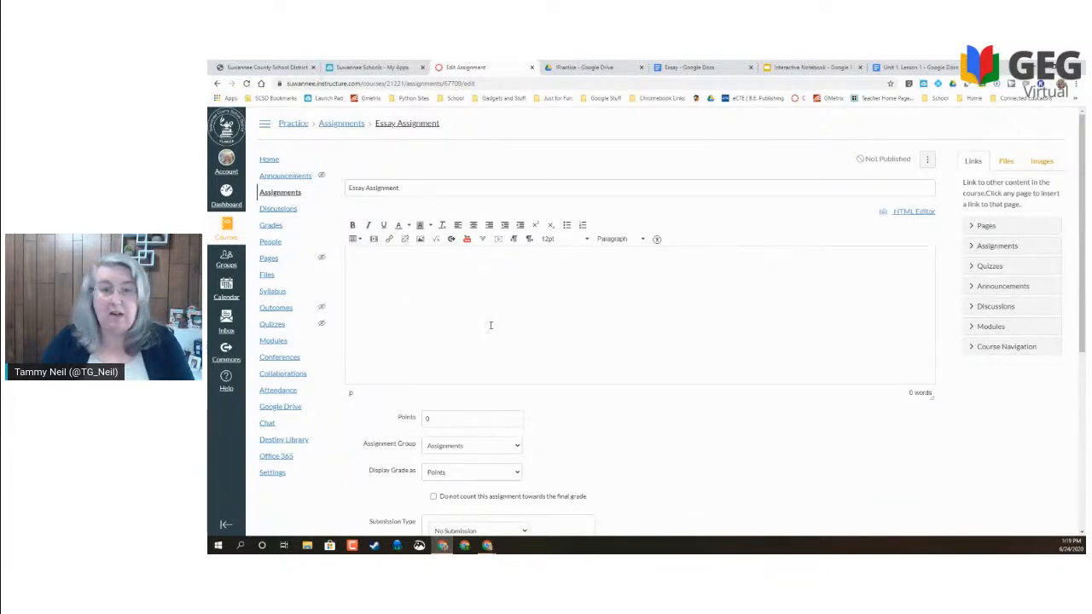
pyautogui.click(906, 213)
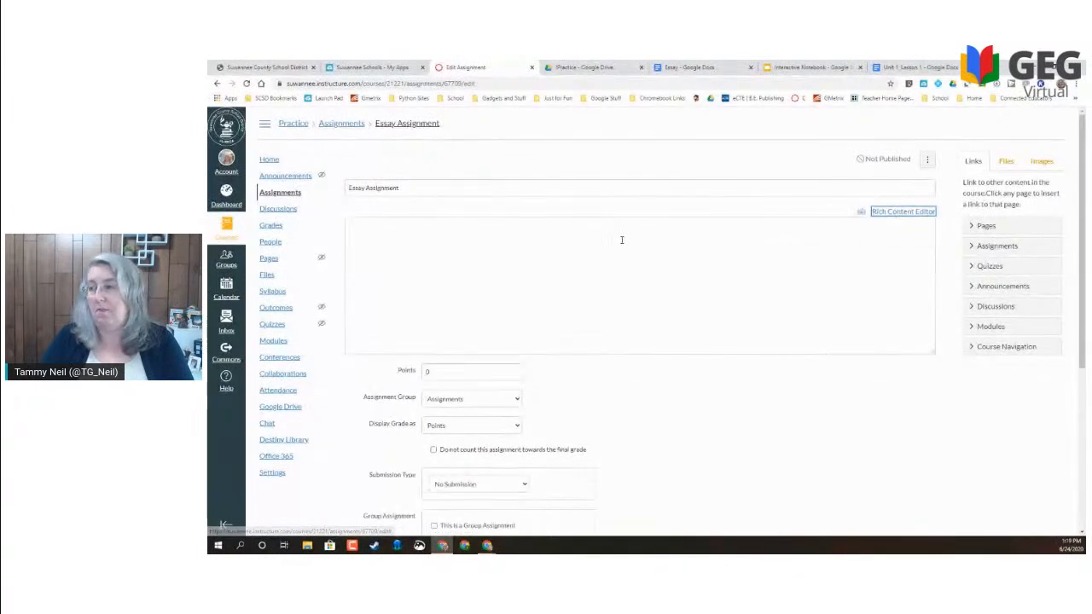
pyautogui.write('<iframe src="https://docs.google.com/document/d/e/2PACX-1vTJ2otChL17Fvgdl_aBL1DPk3J5n53M3wgfH5HVQANPhnhdfoz5RJFM2N_t31hUX2U_cAZw_fw9LekF/pub?embedded=true"></iframe>')
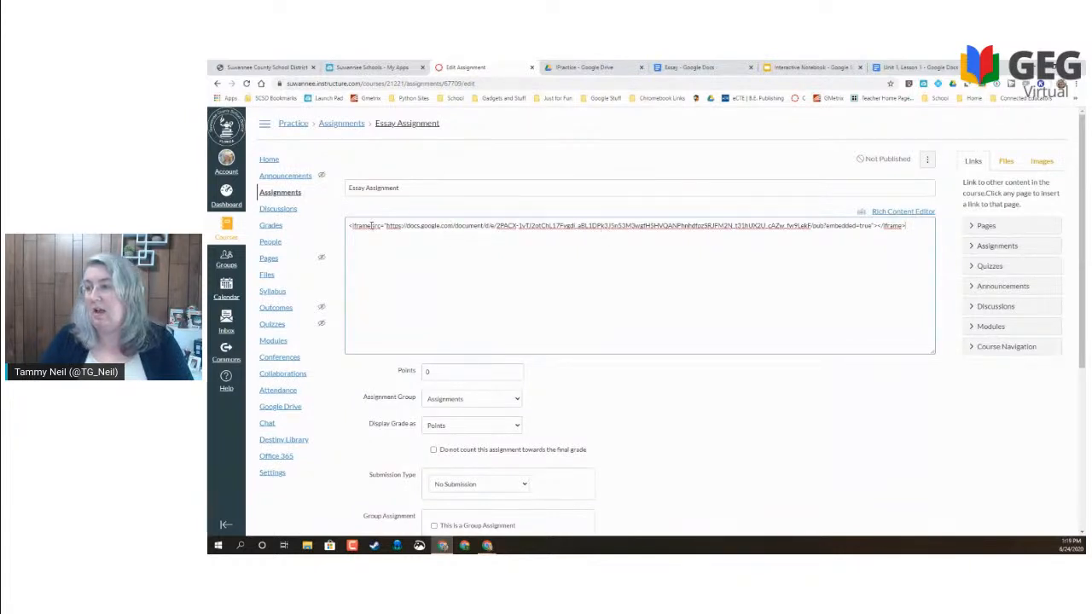
pyautogui.write('width=')
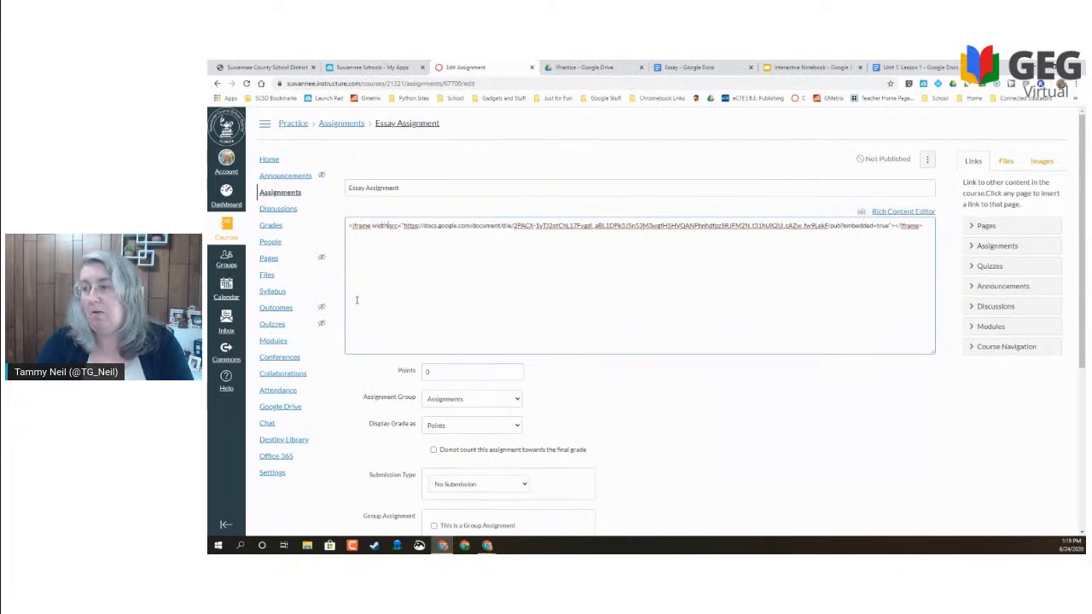
pyautogui.write('"100"')
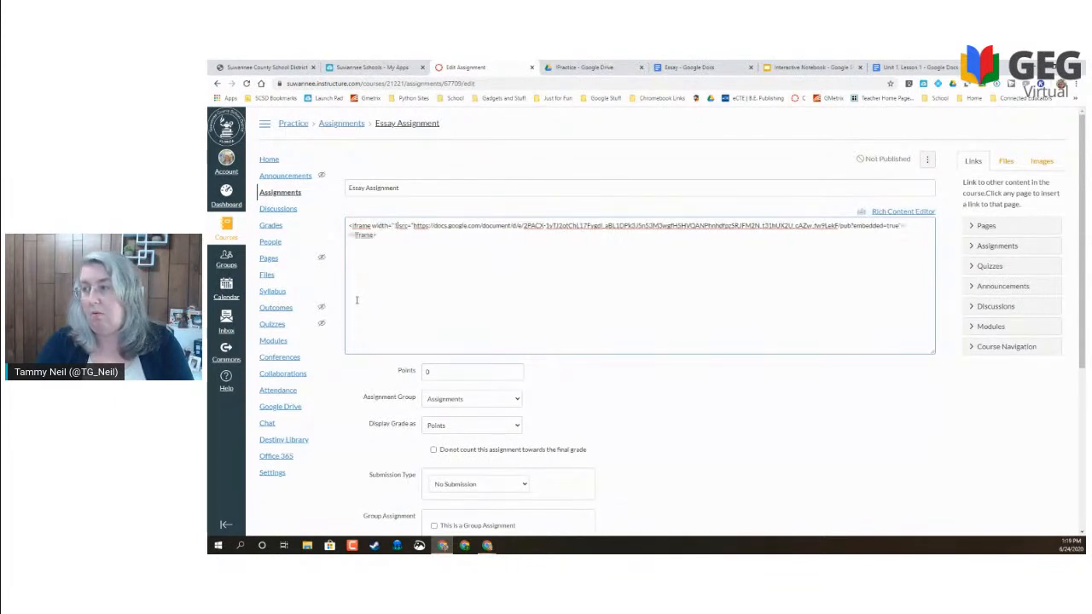
pyautogui.write(' %"')
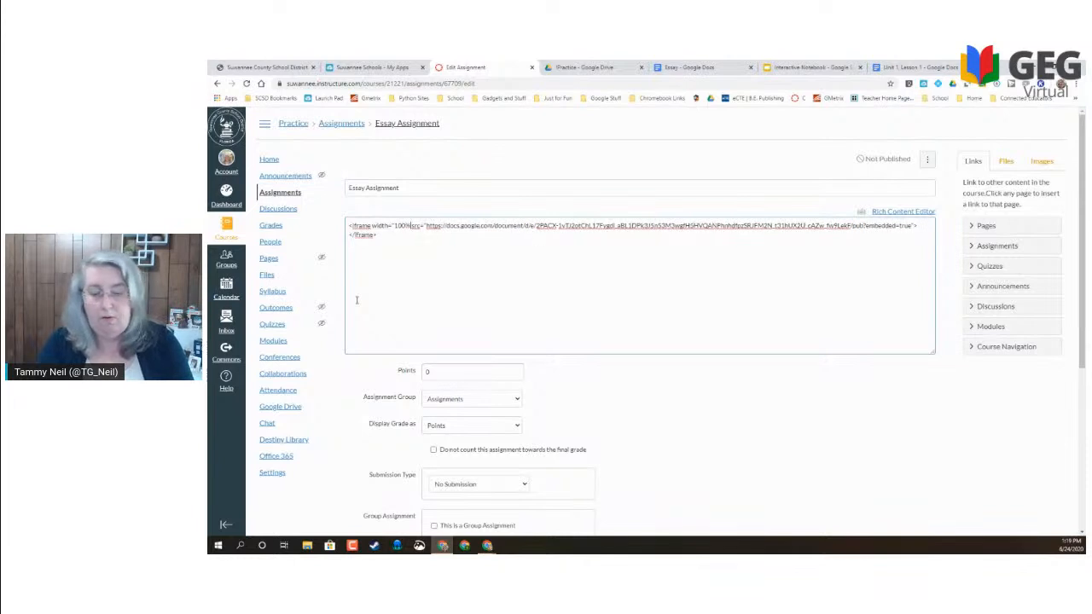
# - Switch back to the Rich Content Editor and review the embedded Essay document
pyautogui.click(891, 212)
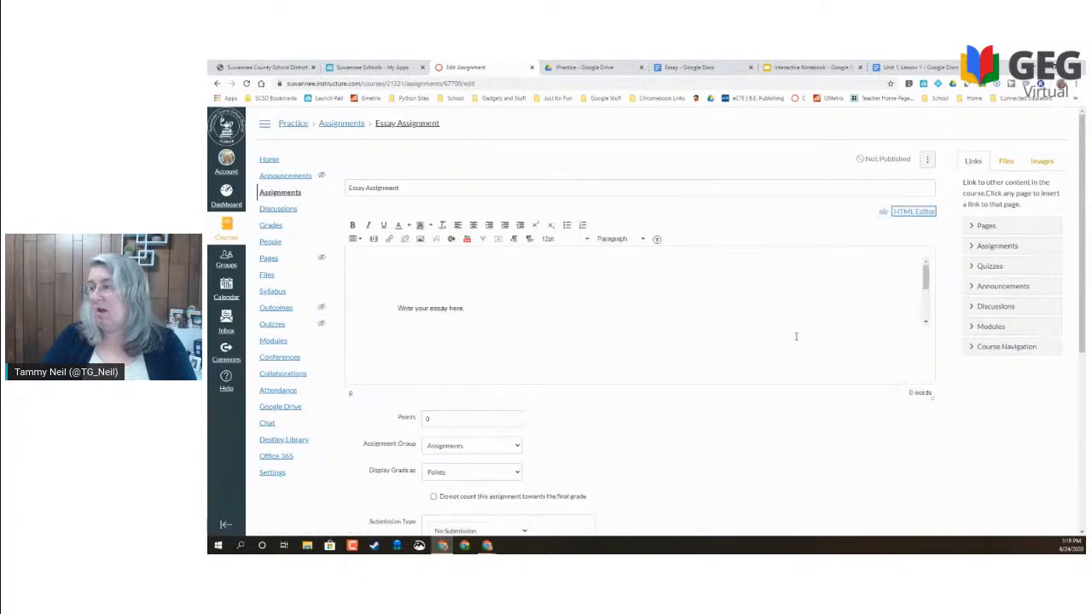
pyautogui.scroll(-3, 797, 337)
pyautogui.scroll(3, 797, 337)
pyautogui.click(558, 305)
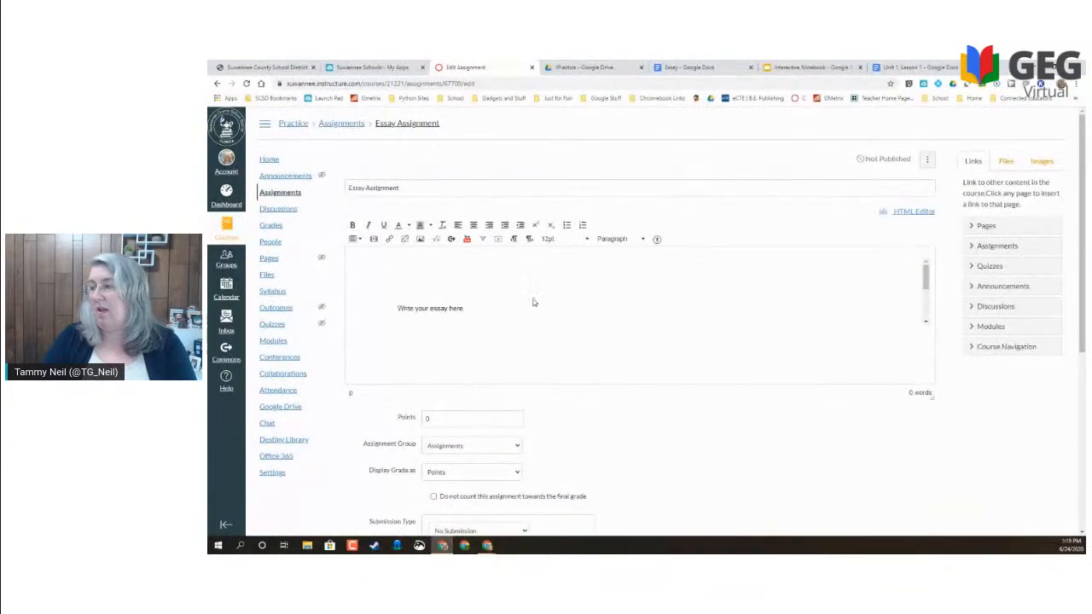
pyautogui.scroll(-2, 470, 310)
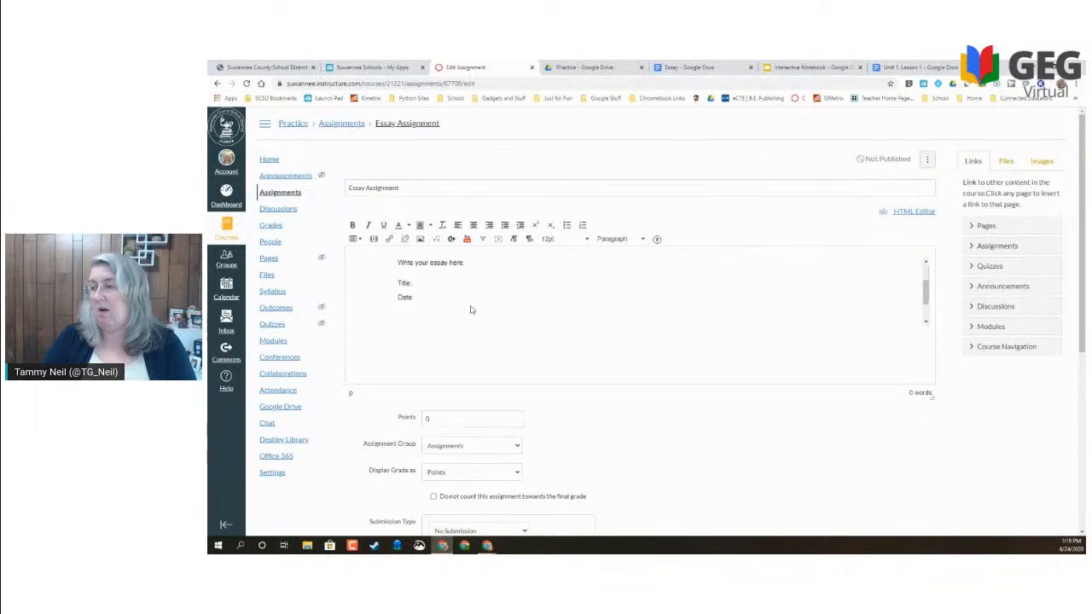
pyautogui.scroll(2, 471, 310)
pyautogui.scroll(-2, 435, 307)
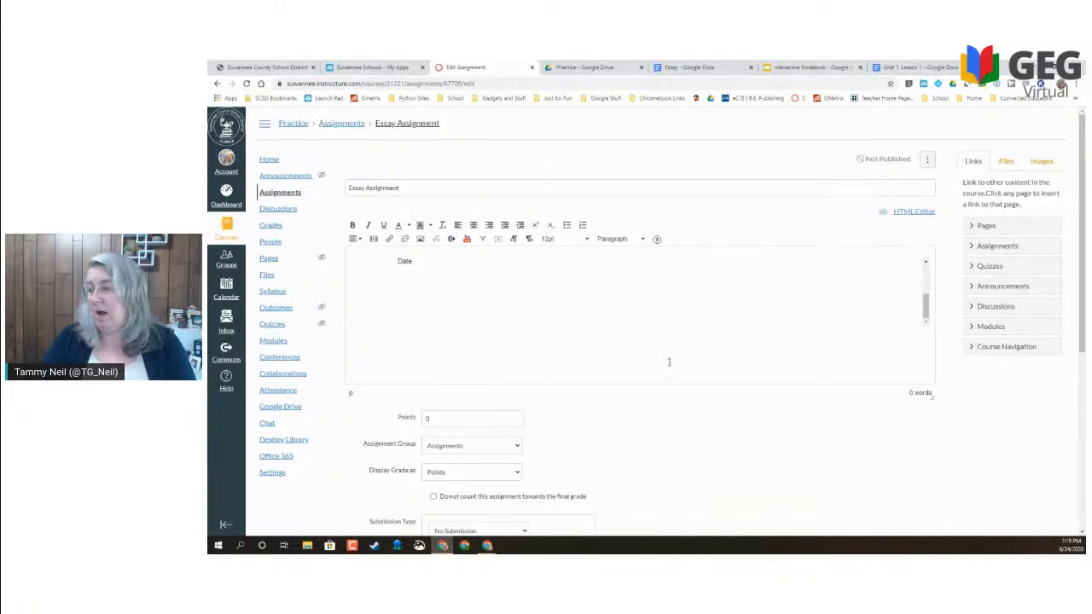
pyautogui.scroll(-3, 669, 362)
pyautogui.moveTo(440, 285); pyautogui.dragTo(387, 284)
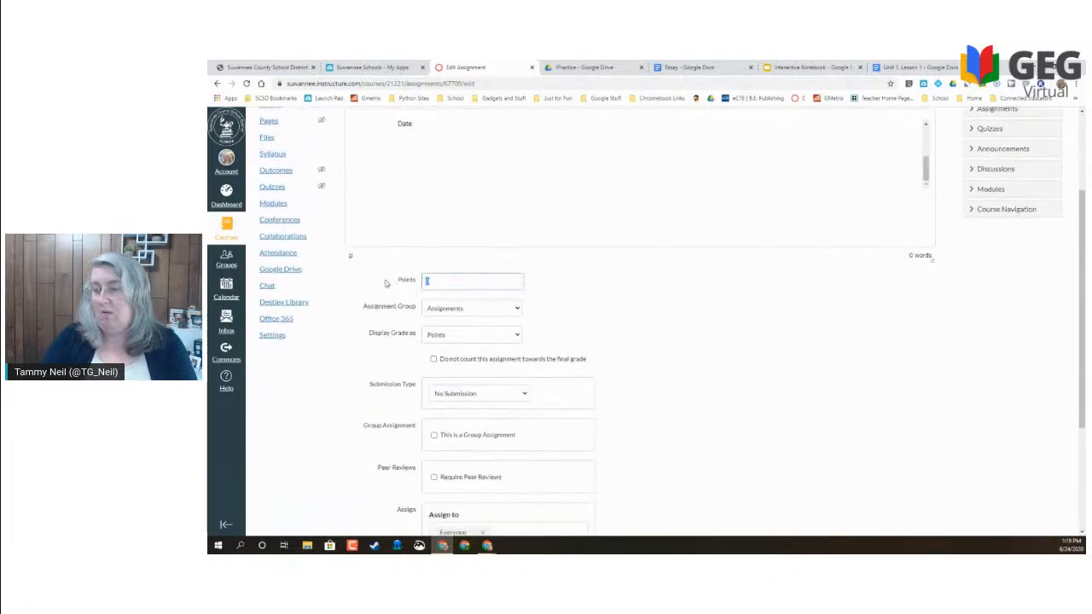
# - Keep No Submission as the submission type, set due date Jun 25, and Save & Publish
pyautogui.click(498, 393)
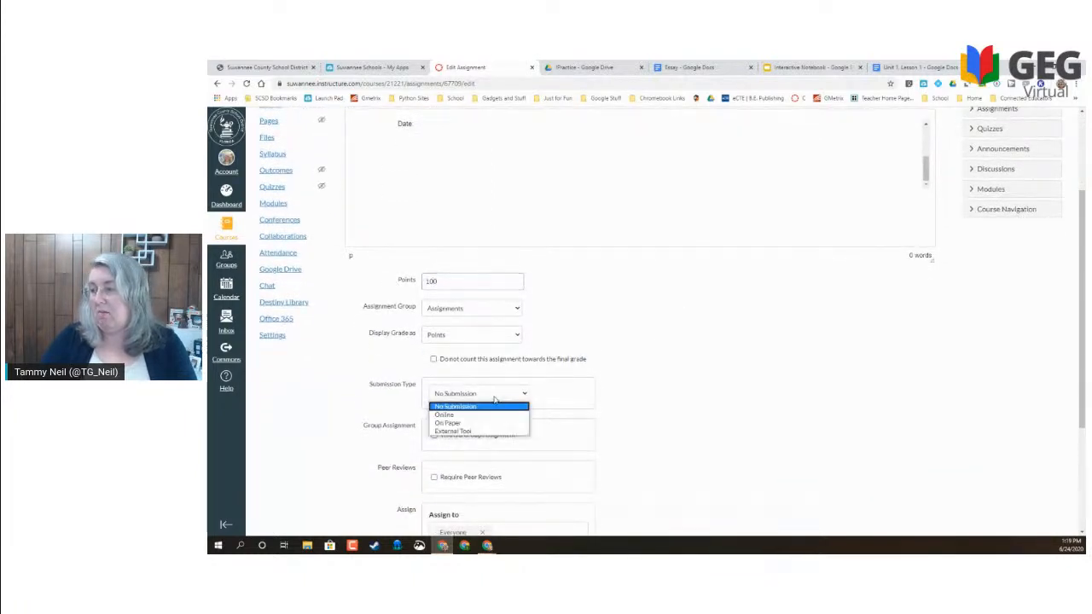
pyautogui.click(445, 407)
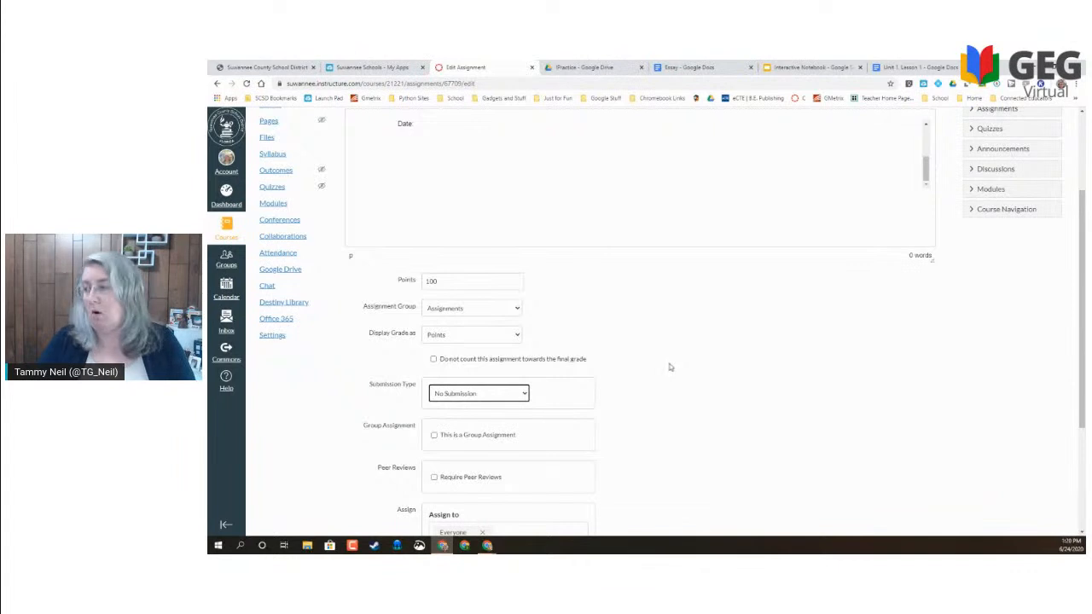
pyautogui.scroll(-3, 669, 367)
pyautogui.click(577, 389)
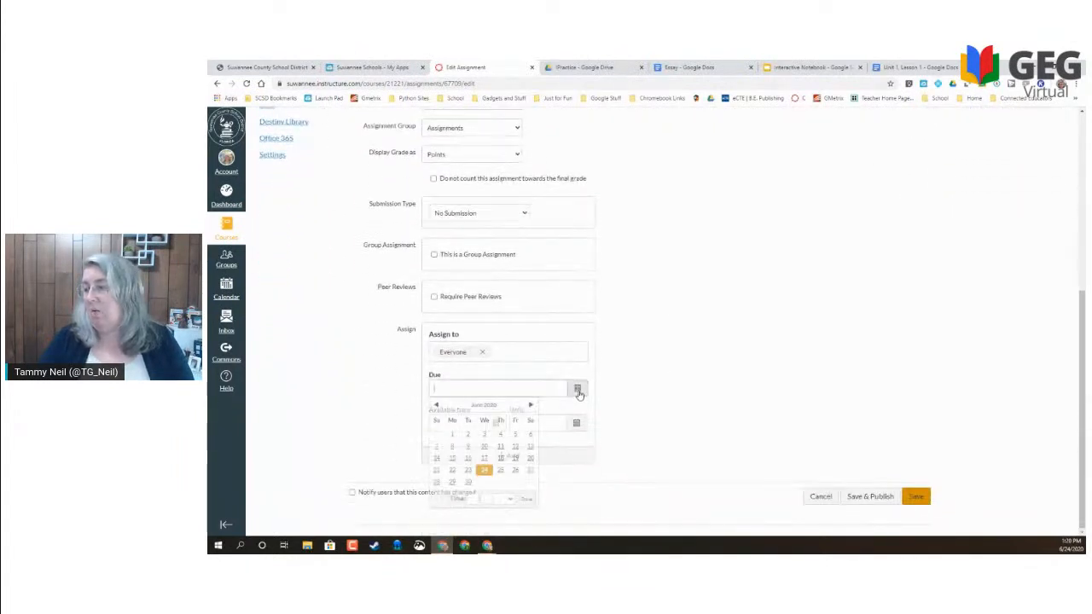
pyautogui.click(500, 470)
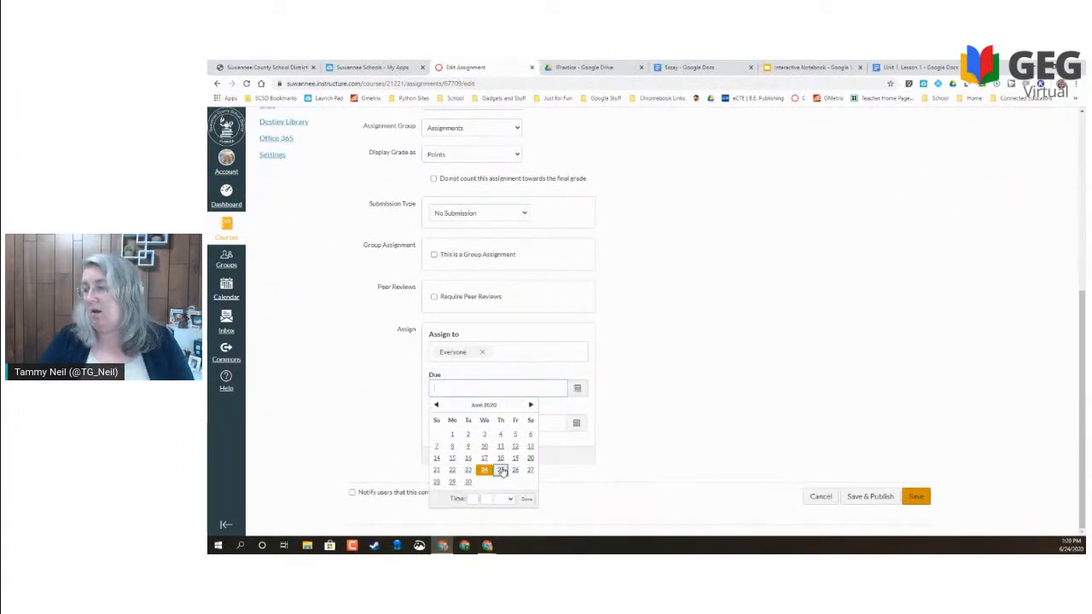
pyautogui.click(870, 505)
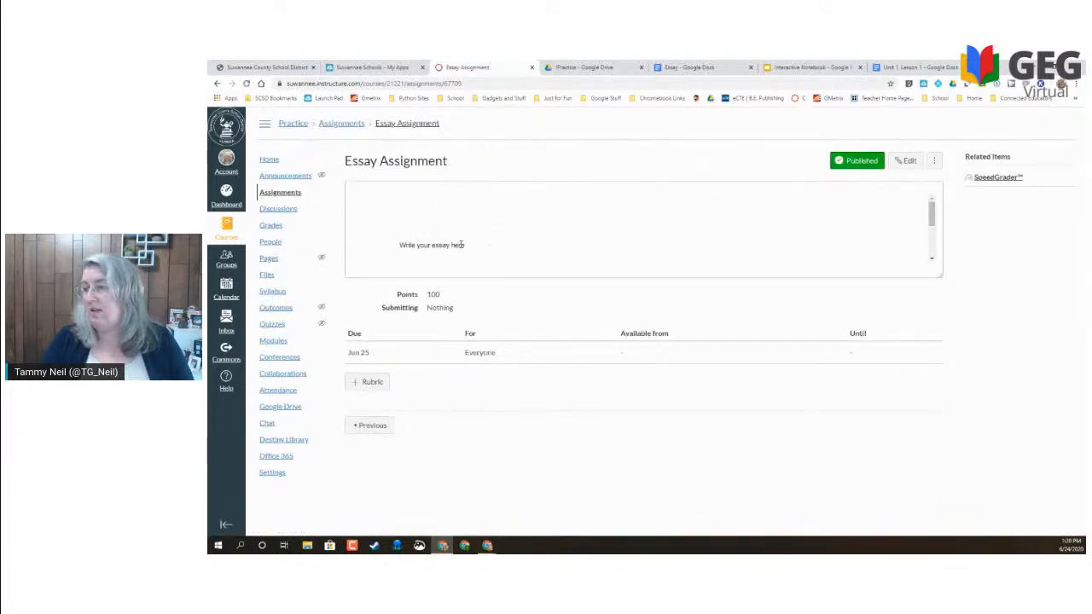
# - Review the published Essay Assignment and return to the Essay document
pyautogui.scroll(-2, 482, 248)
pyautogui.scroll(1, 469, 246)
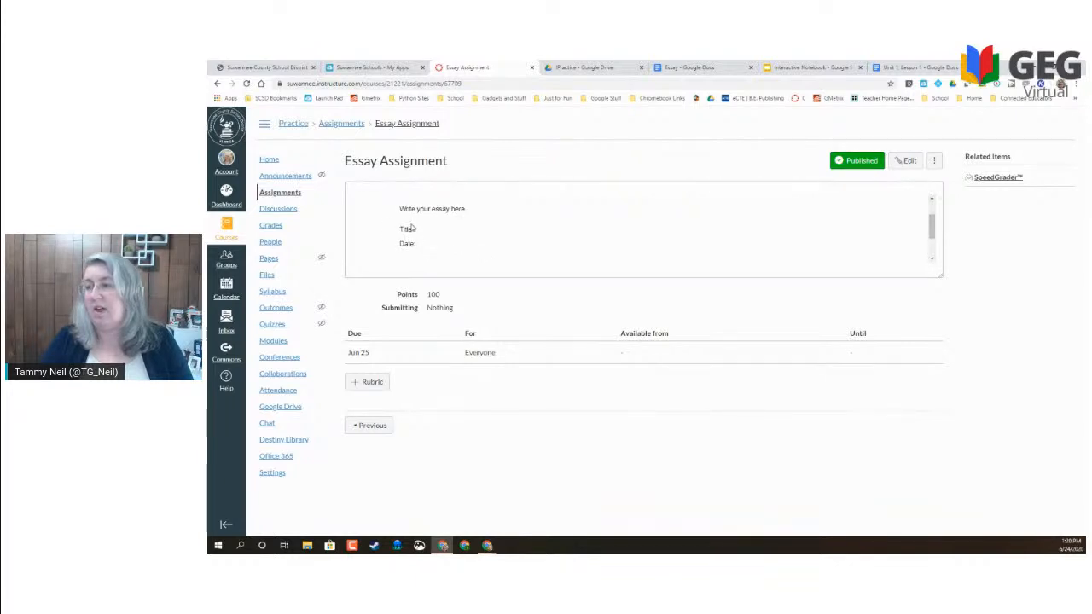
pyautogui.click(423, 224)
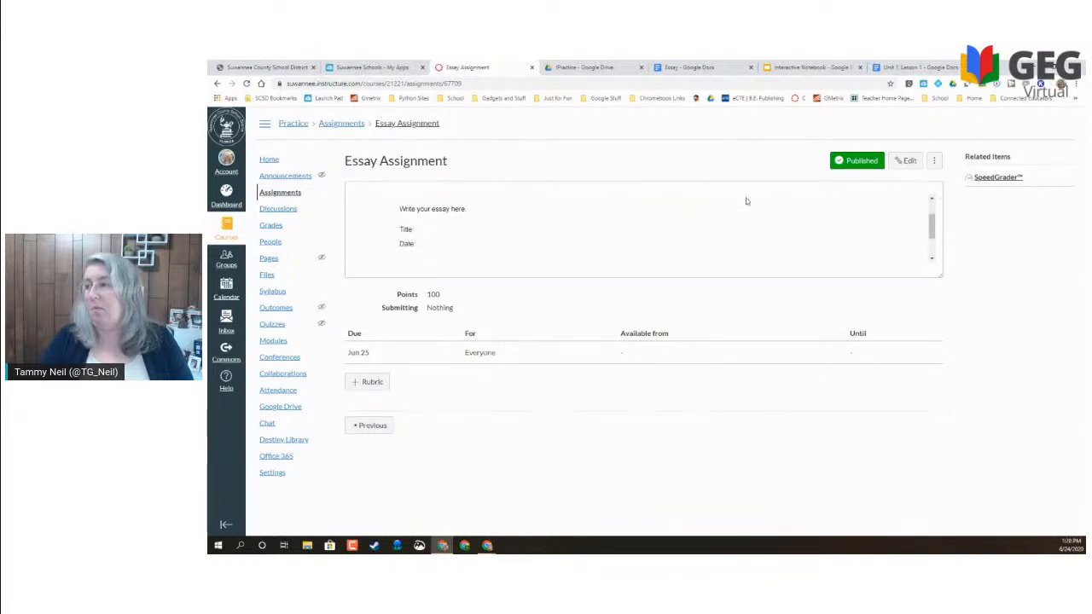
pyautogui.click(696, 67)
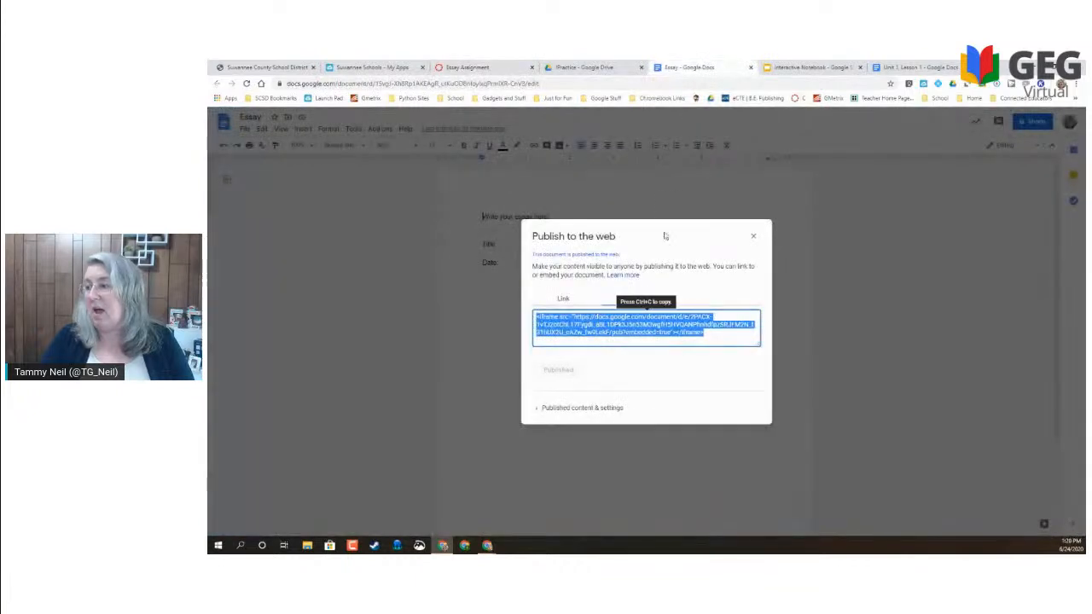
# - Share the Essay doc link with the school district at Editor access, then return to Canvas
pyautogui.click(753, 236)
pyautogui.click(1034, 123)
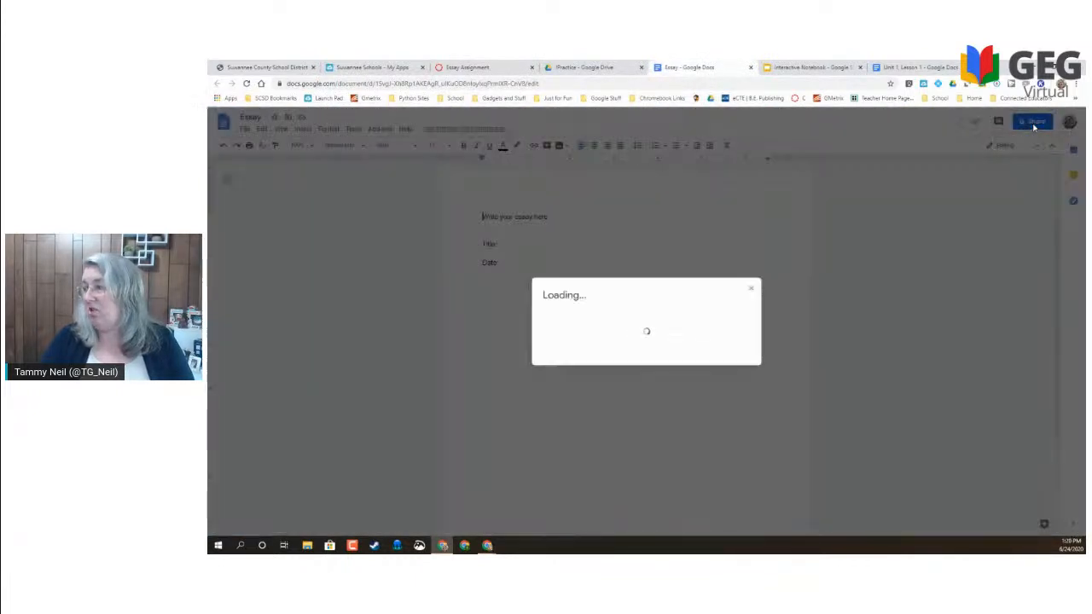
pyautogui.click(587, 396)
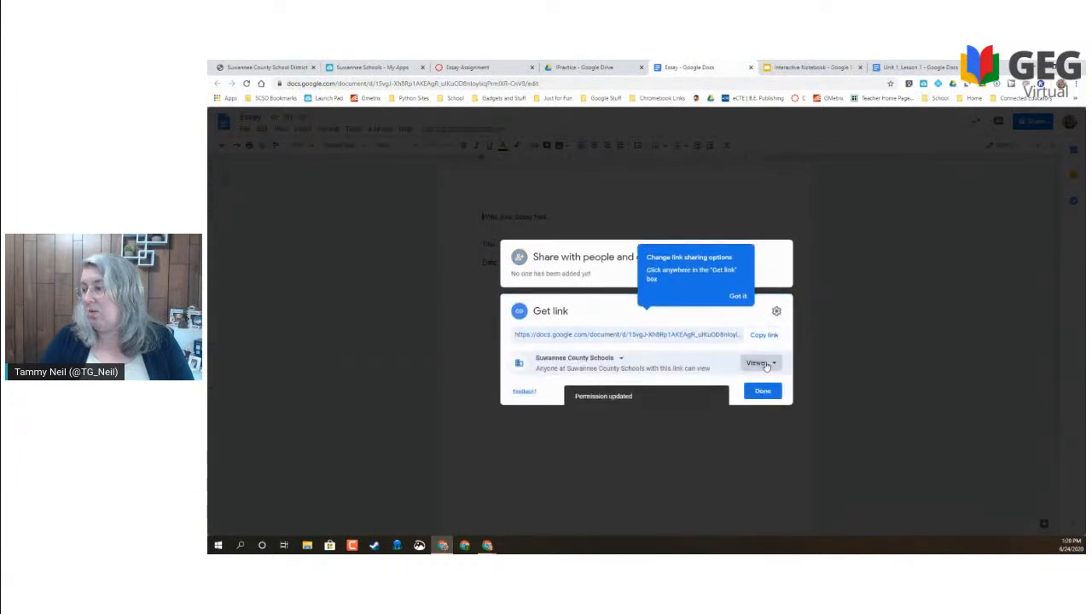
pyautogui.click(775, 365)
pyautogui.click(776, 429)
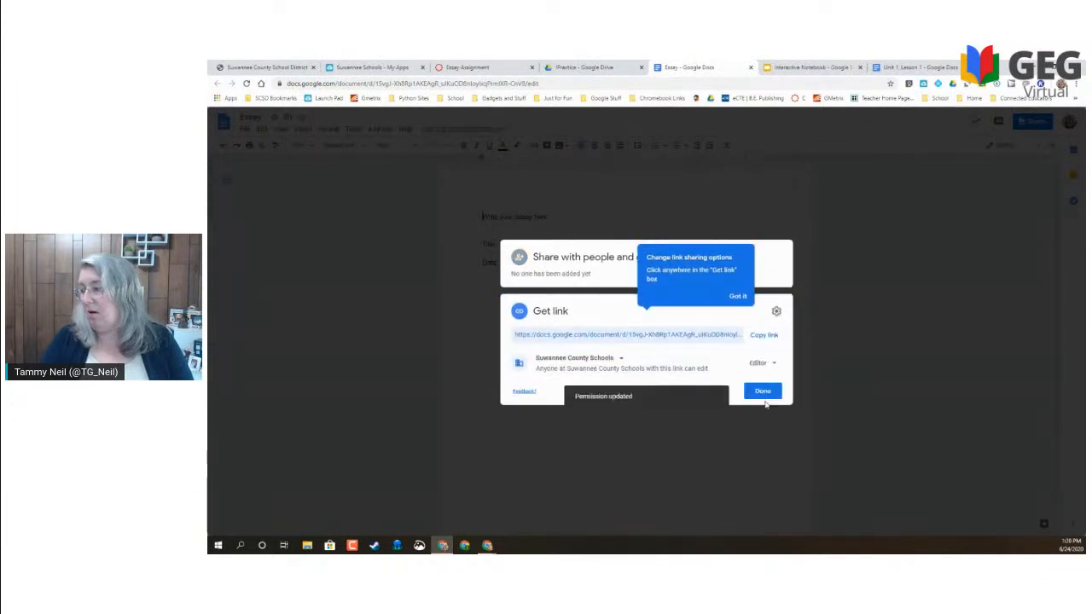
pyautogui.click(767, 391)
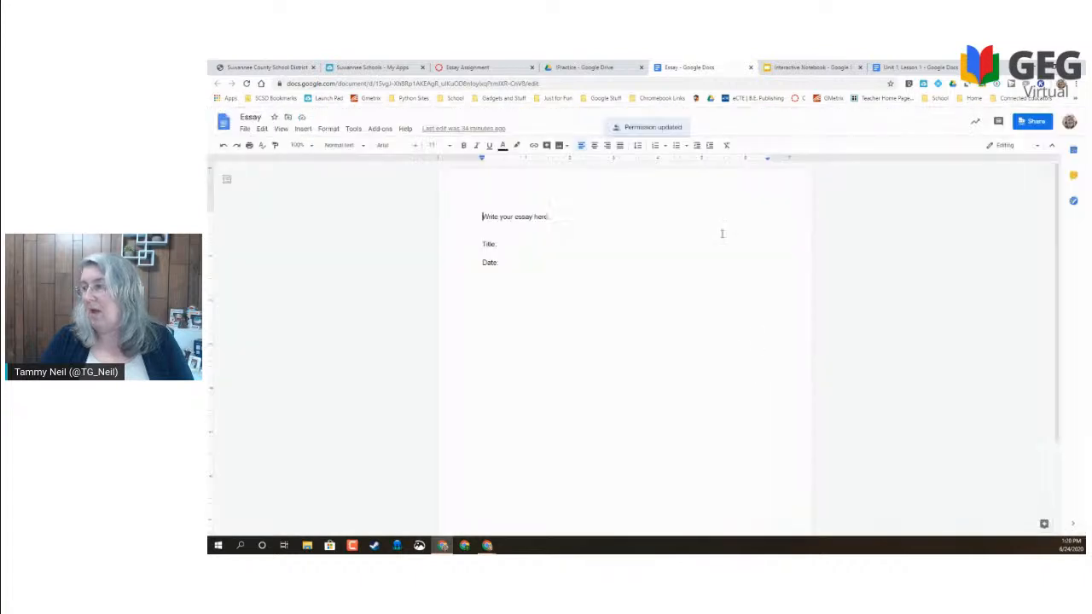
pyautogui.click(469, 67)
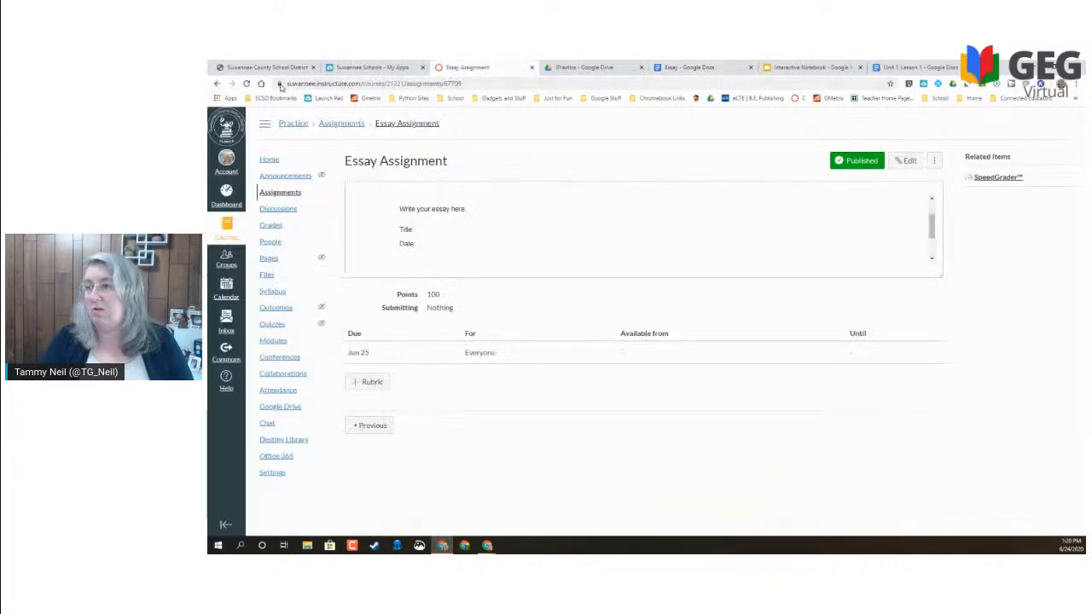
# - Reload the Essay Assignment page and scroll through the embedded essay
pyautogui.click(247, 84)
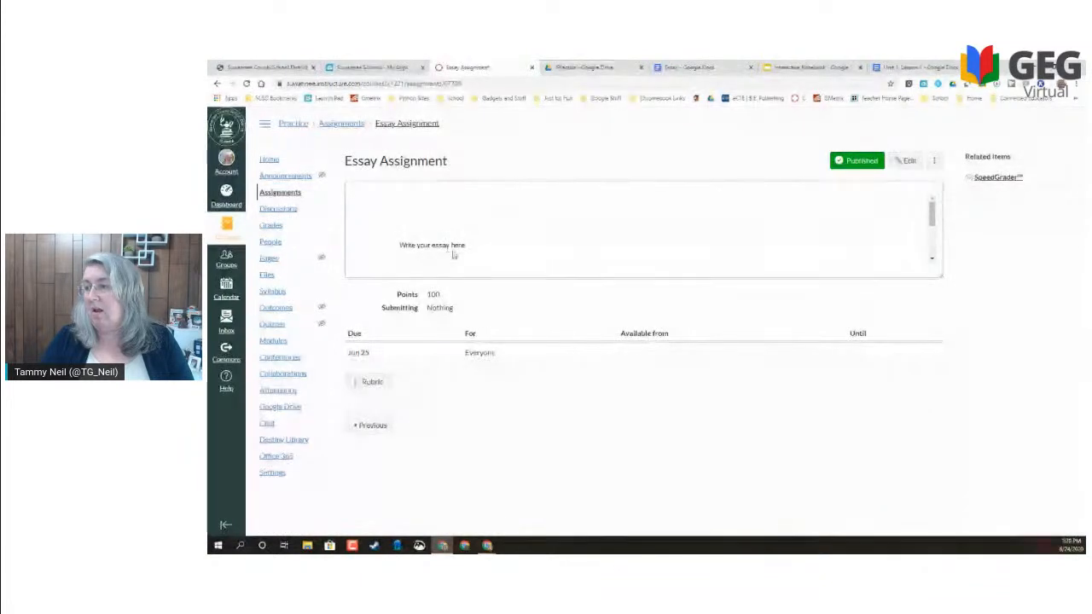
pyautogui.scroll(-3, 481, 251)
pyautogui.scroll(3, 466, 230)
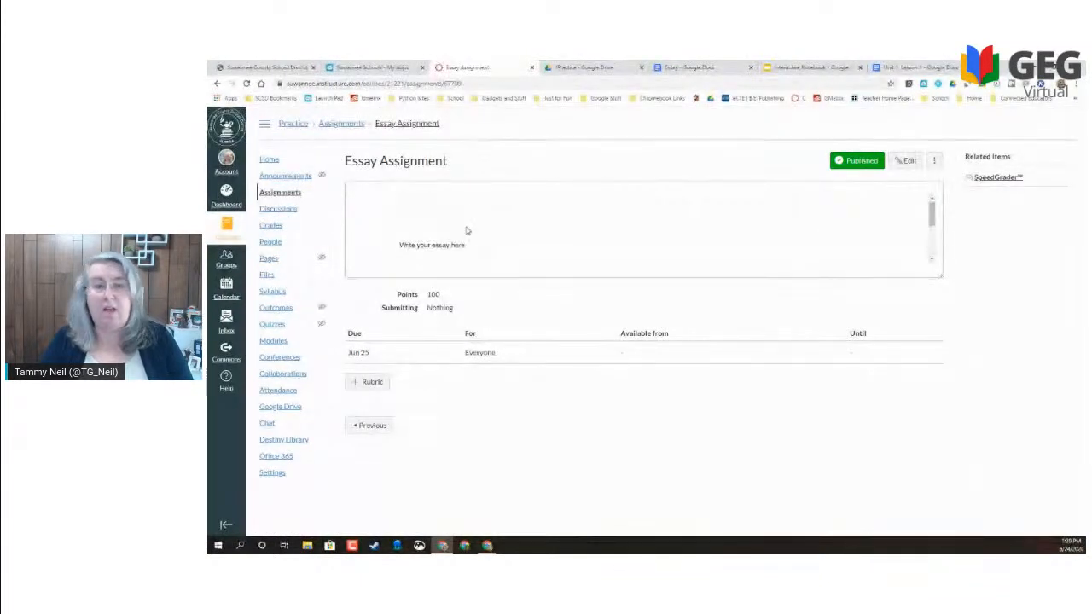
pyautogui.scroll(-3, 467, 231)
pyautogui.scroll(2, 467, 231)
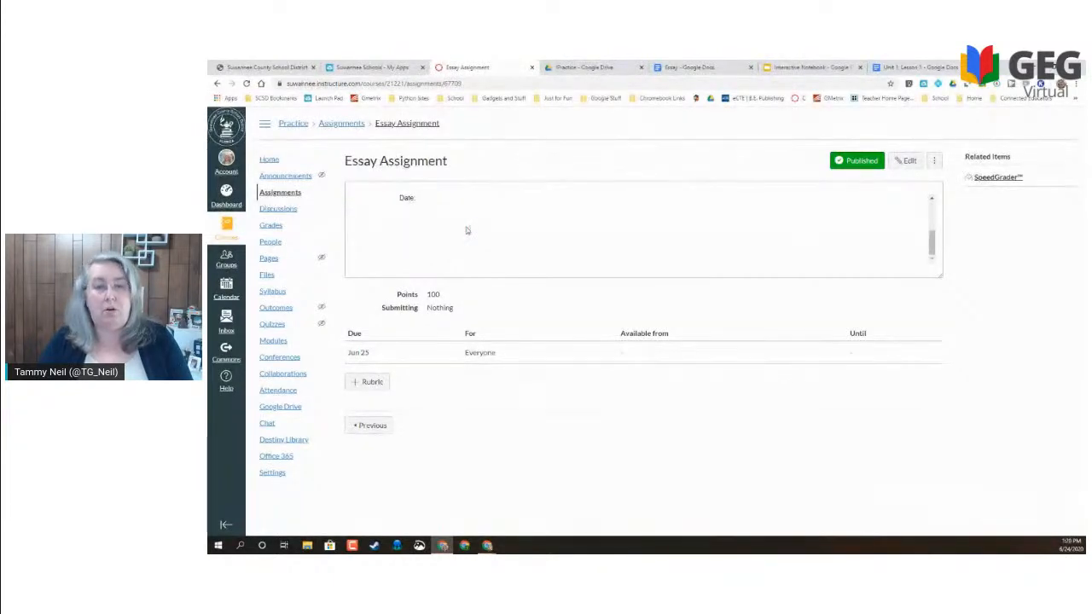
pyautogui.scroll(5, 467, 230)
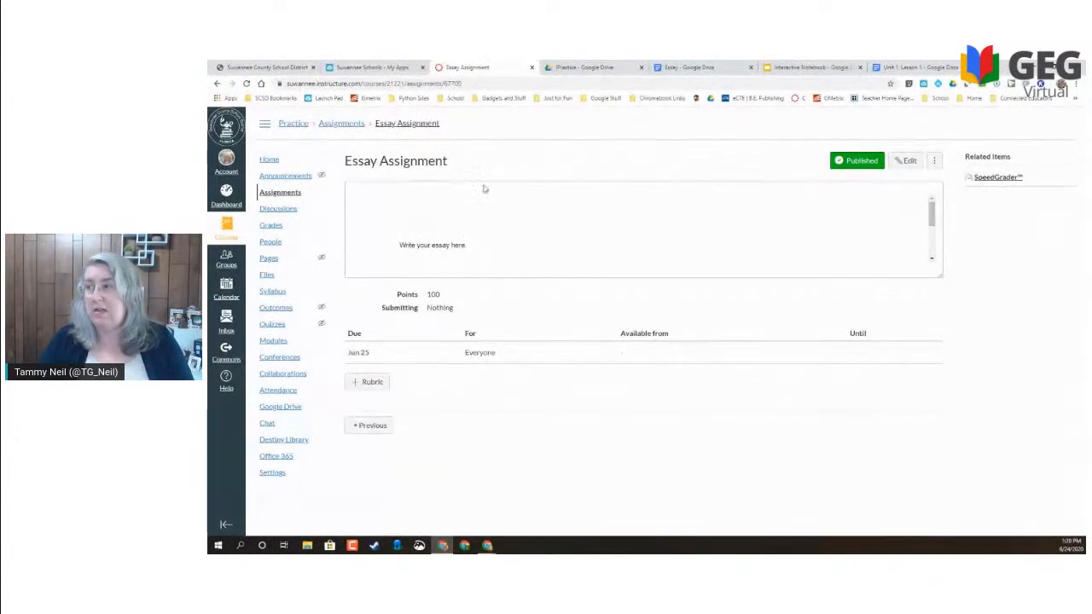
# - Create a blank Google Form via New > More in the !Practice folder
pyautogui.click(546, 67)
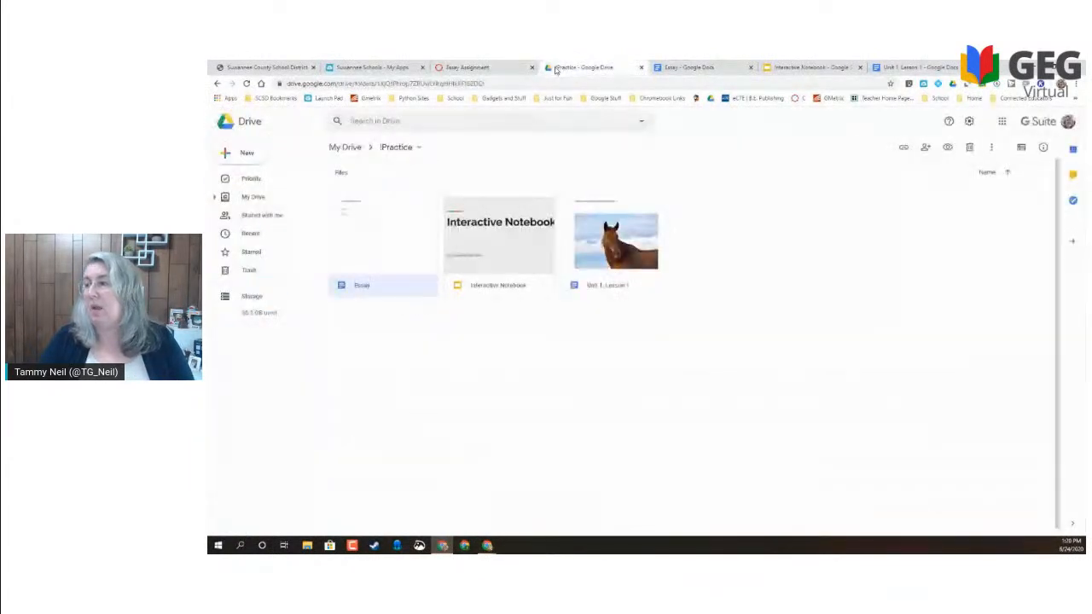
pyautogui.click(232, 154)
pyautogui.moveTo(252, 260)
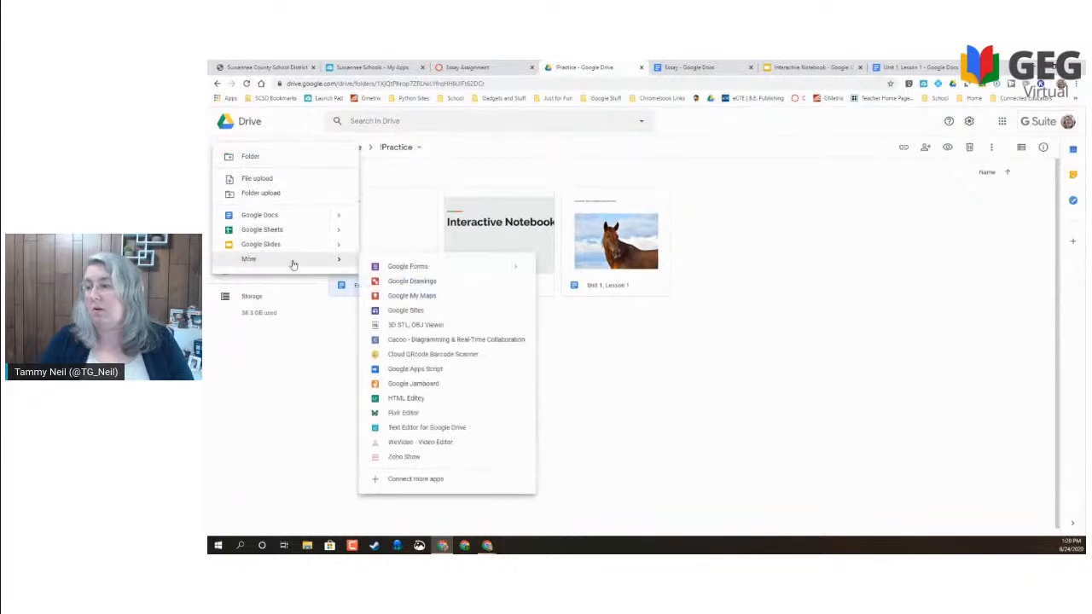
pyautogui.click(472, 269)
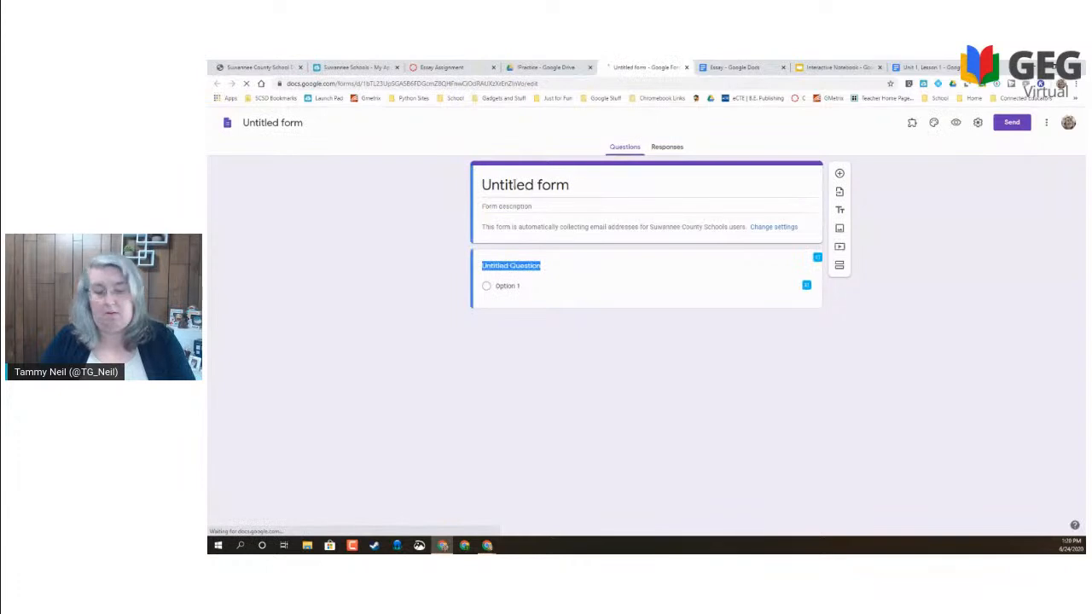
# - Title the form 'Practice quiz', name the first question 'Name', and add a second question
pyautogui.moveTo(568, 187); pyautogui.dragTo(463, 186)
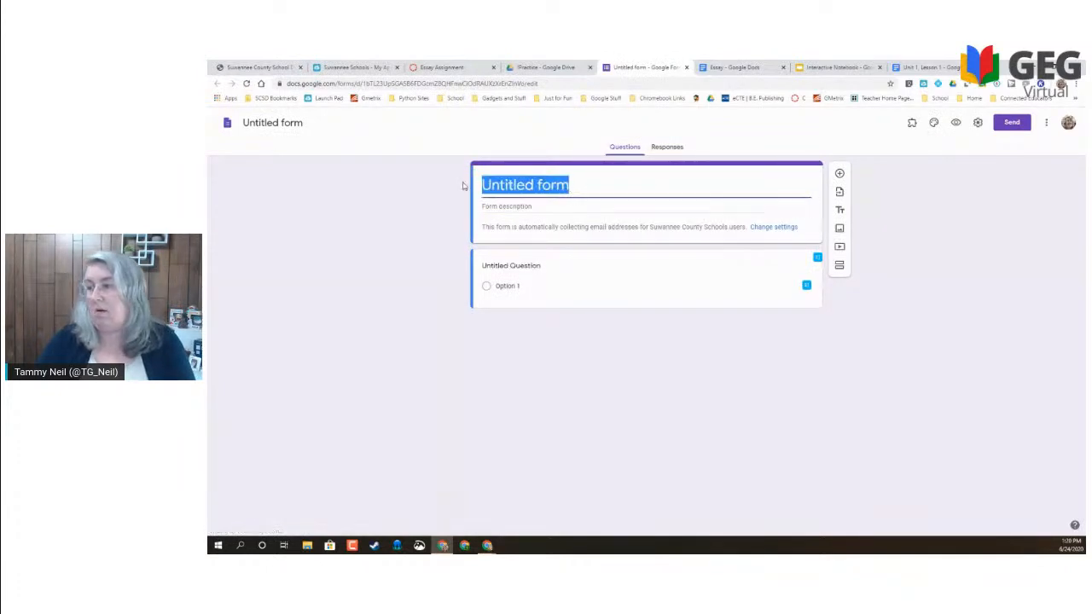
pyautogui.write('Practice')
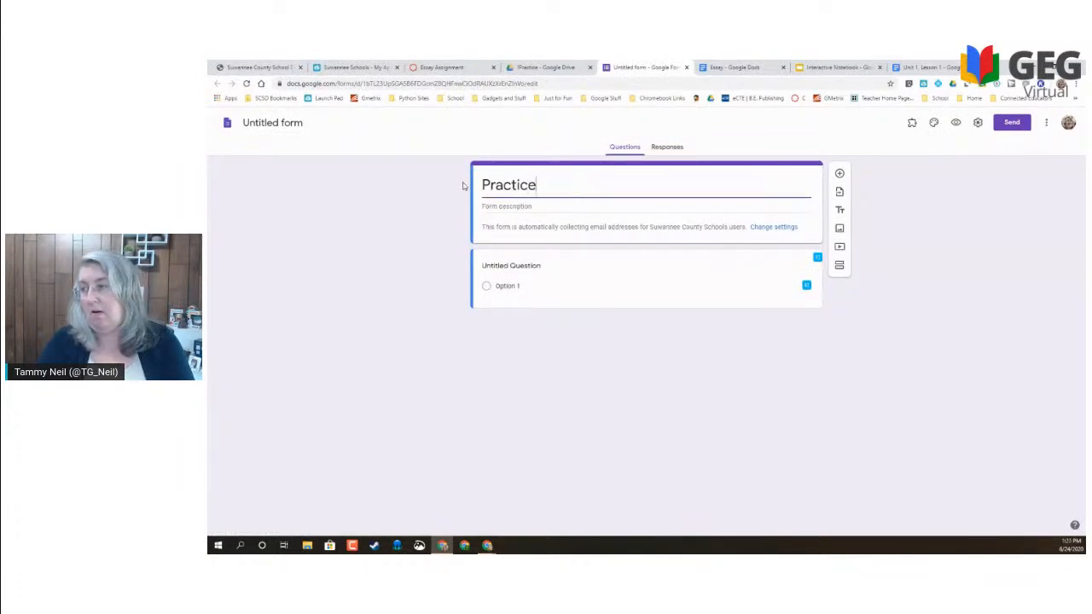
pyautogui.write(' quiz')
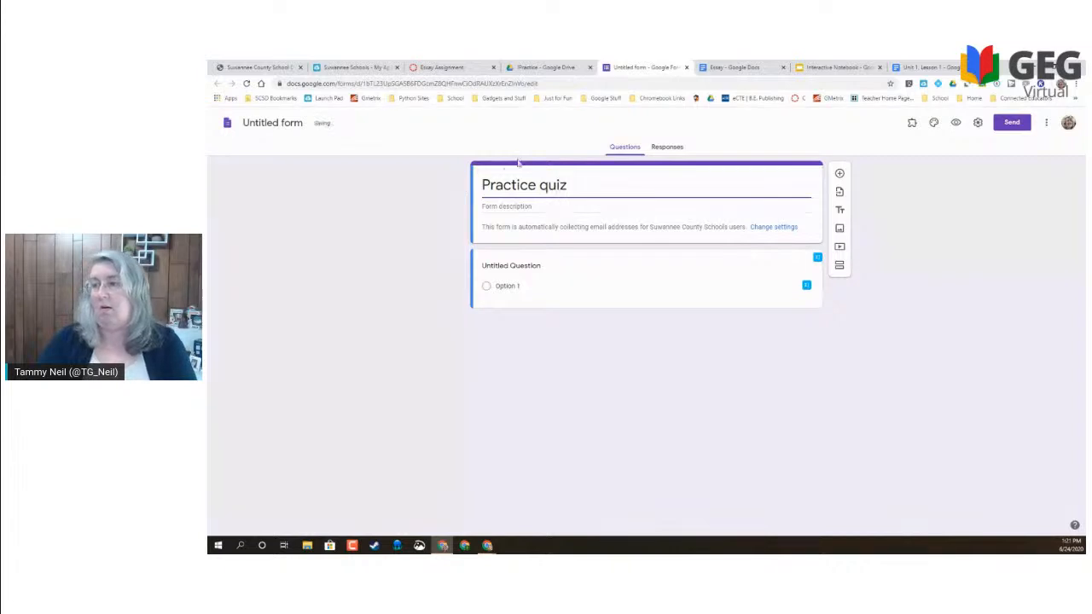
pyautogui.click(268, 125)
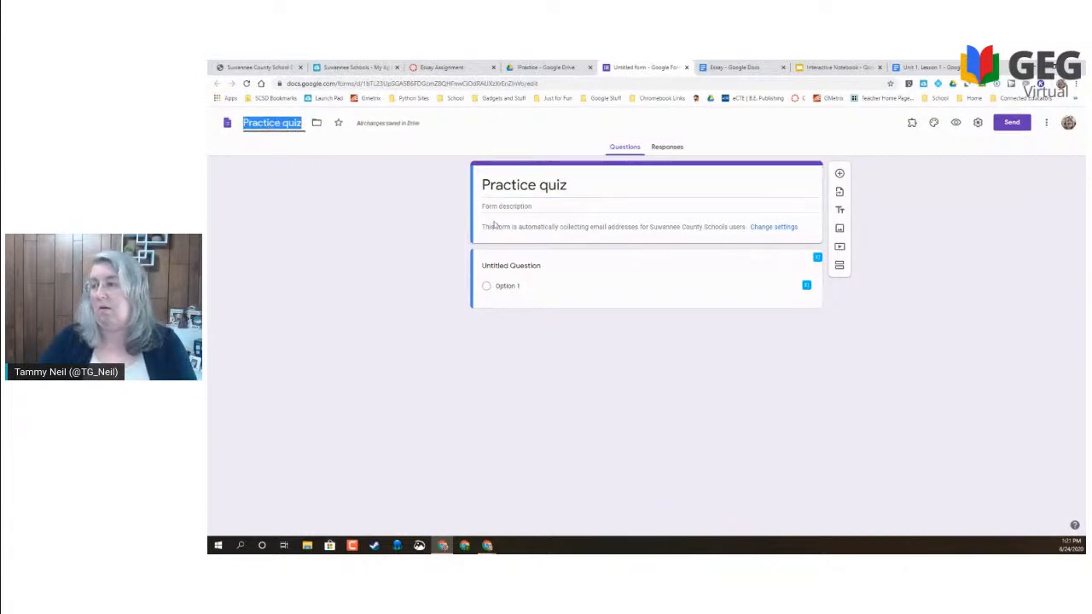
pyautogui.click(517, 286)
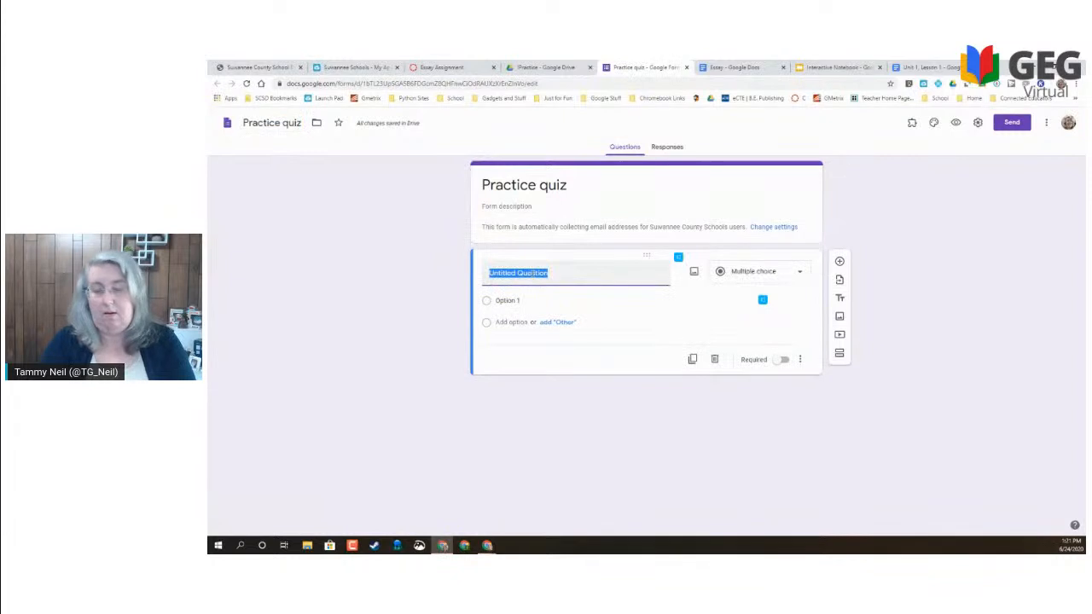
pyautogui.write('Name')
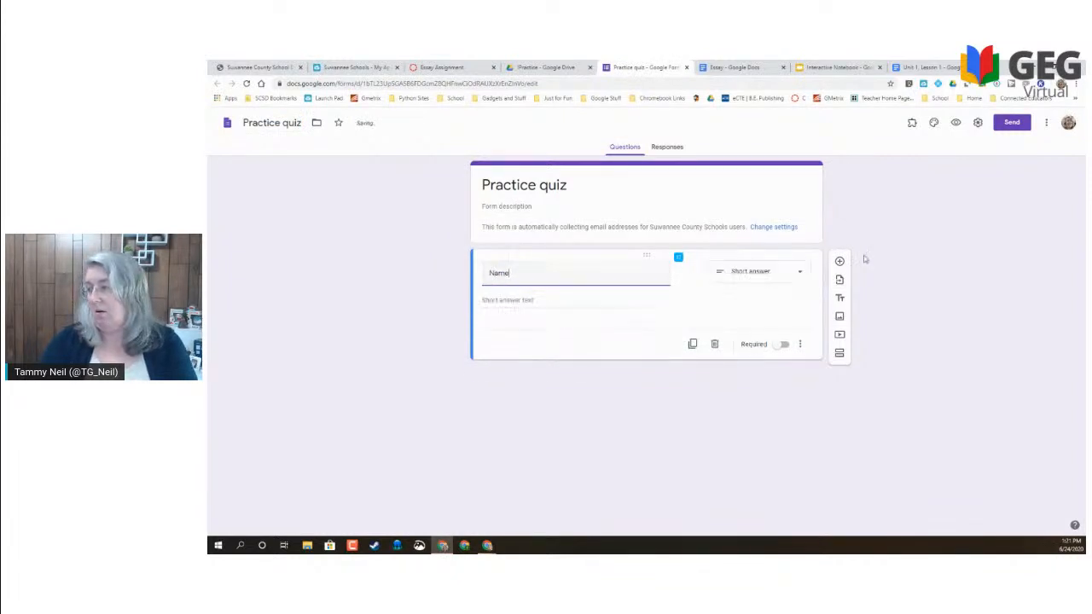
pyautogui.click(840, 261)
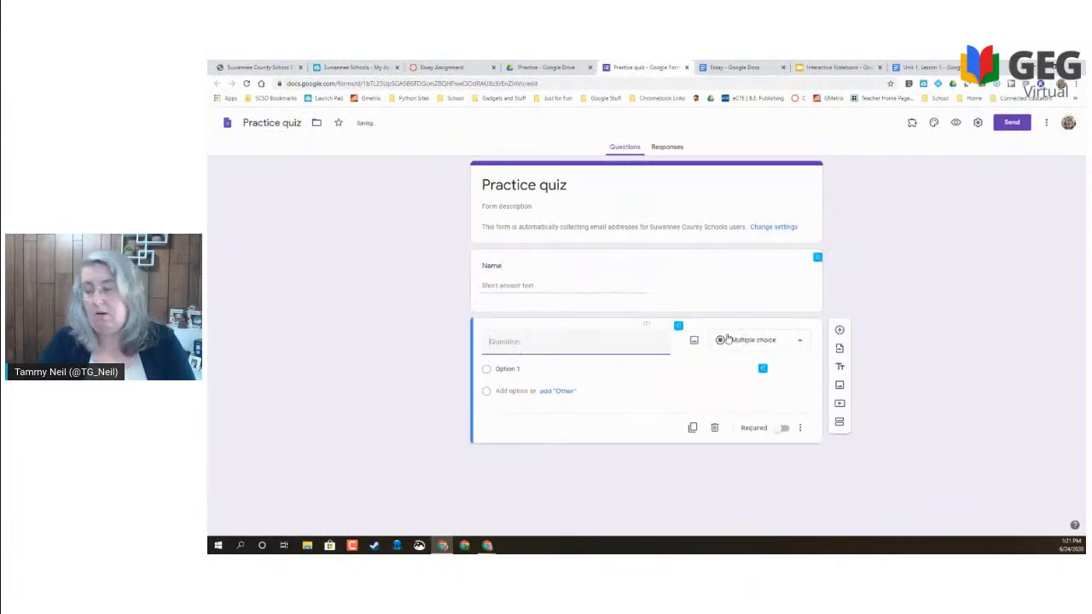
pyautogui.write('Qust')
pyautogui.write('stion 1')
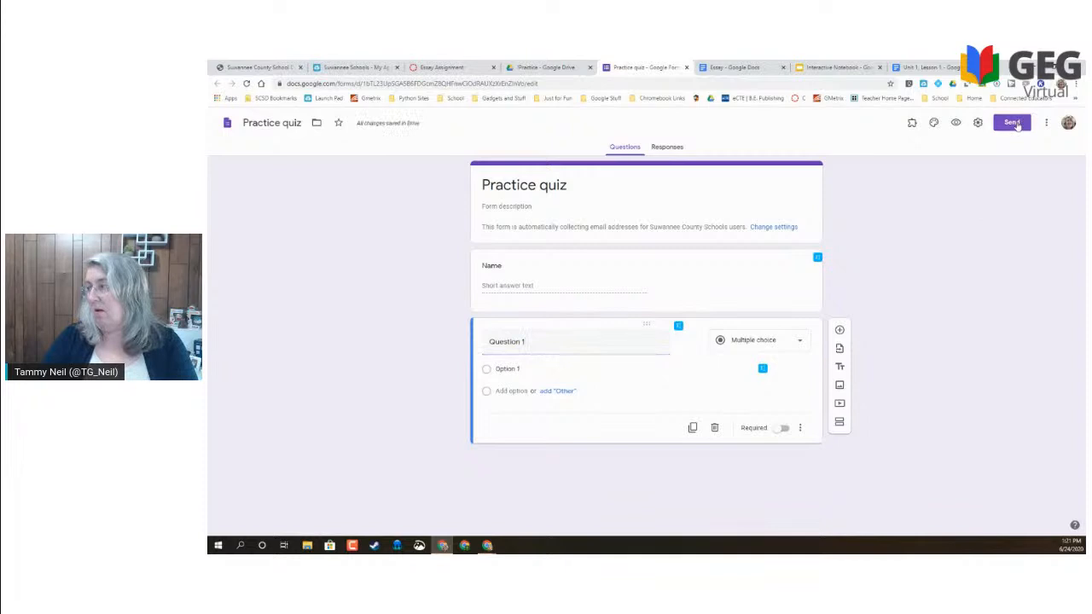
# - Copy the form's 640 × 669 embed code from the Send dialog and return to Canvas
pyautogui.click(1004, 125)
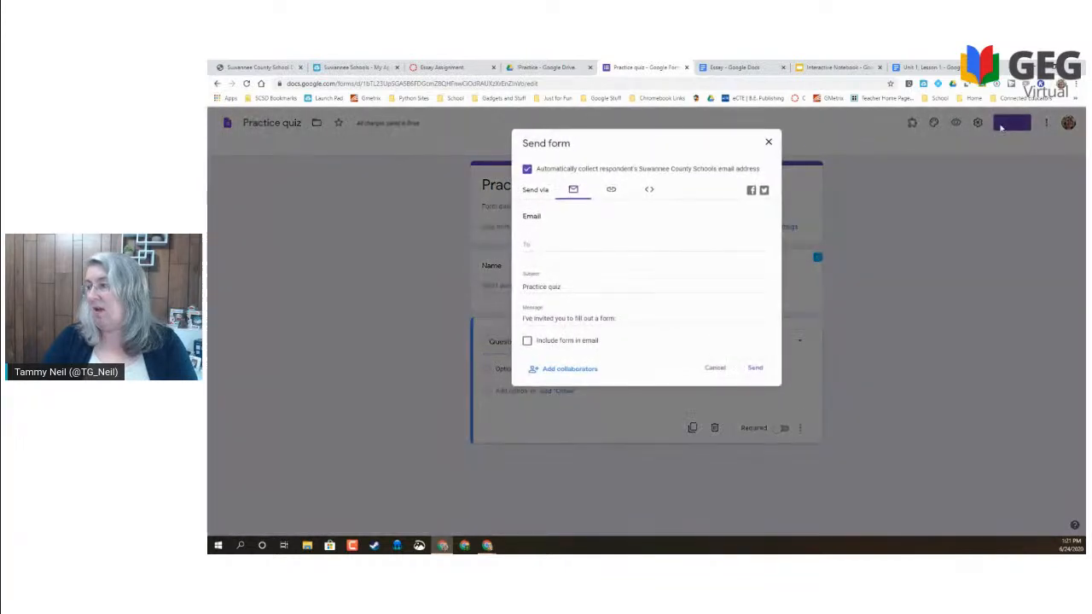
pyautogui.click(649, 190)
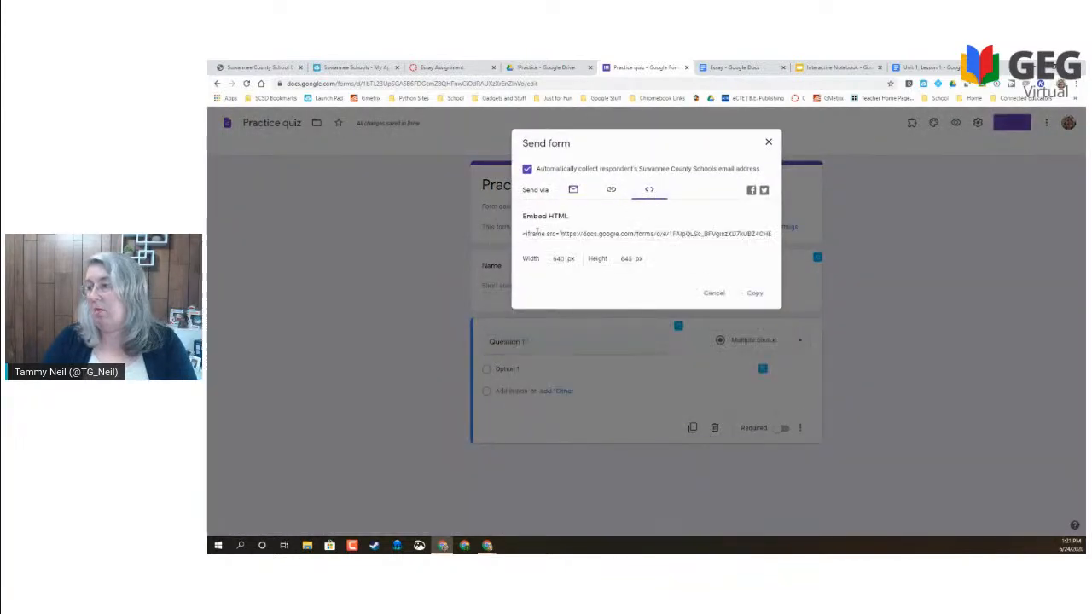
pyautogui.moveTo(554, 259); pyautogui.dragTo(641, 260)
pyautogui.click(623, 260)
pyautogui.click(524, 233)
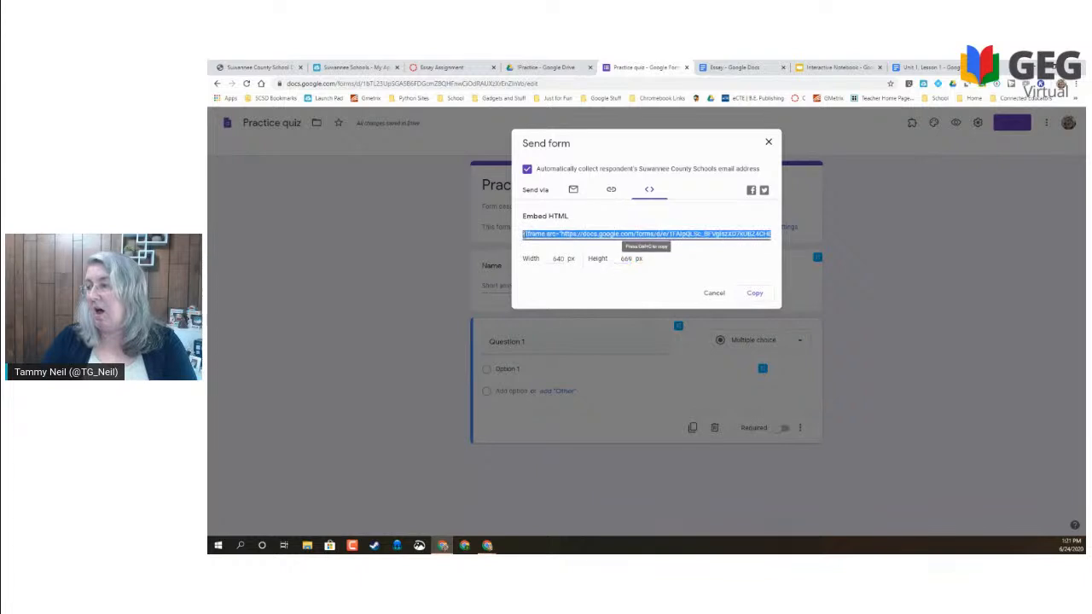
pyautogui.click(754, 293)
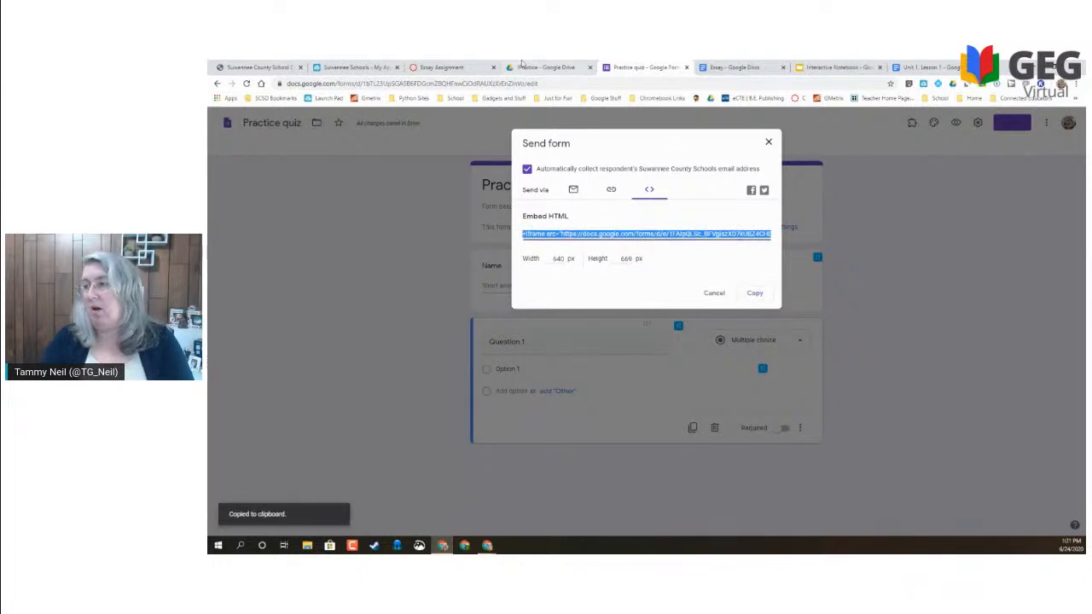
pyautogui.click(436, 66)
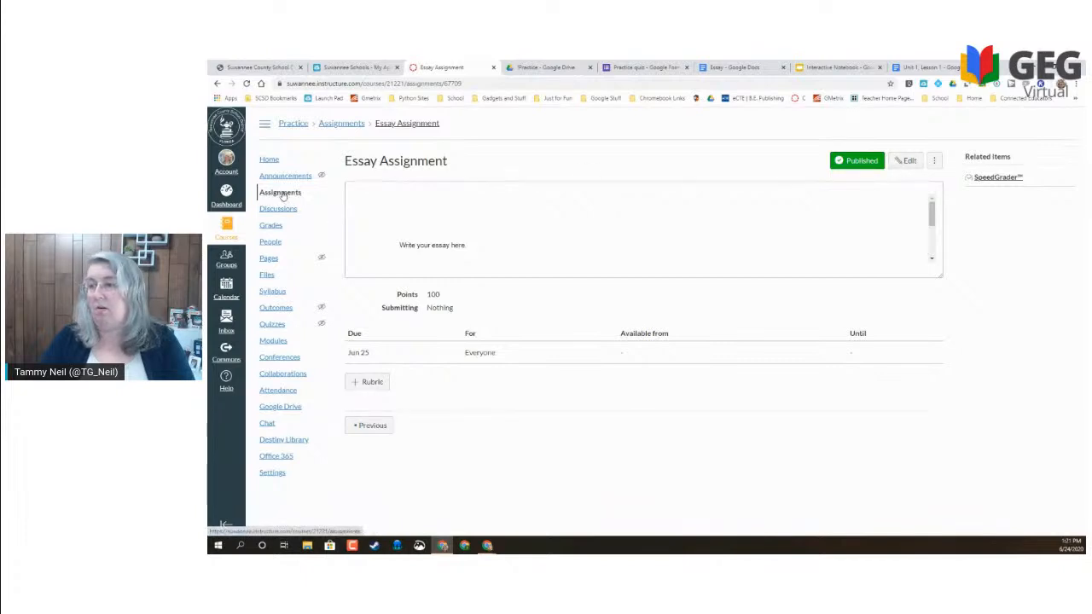
# - Visit Modules, cancel the Week 1/Unit 1 Add Item dialog, and go to the empty Pages list
pyautogui.click(266, 342)
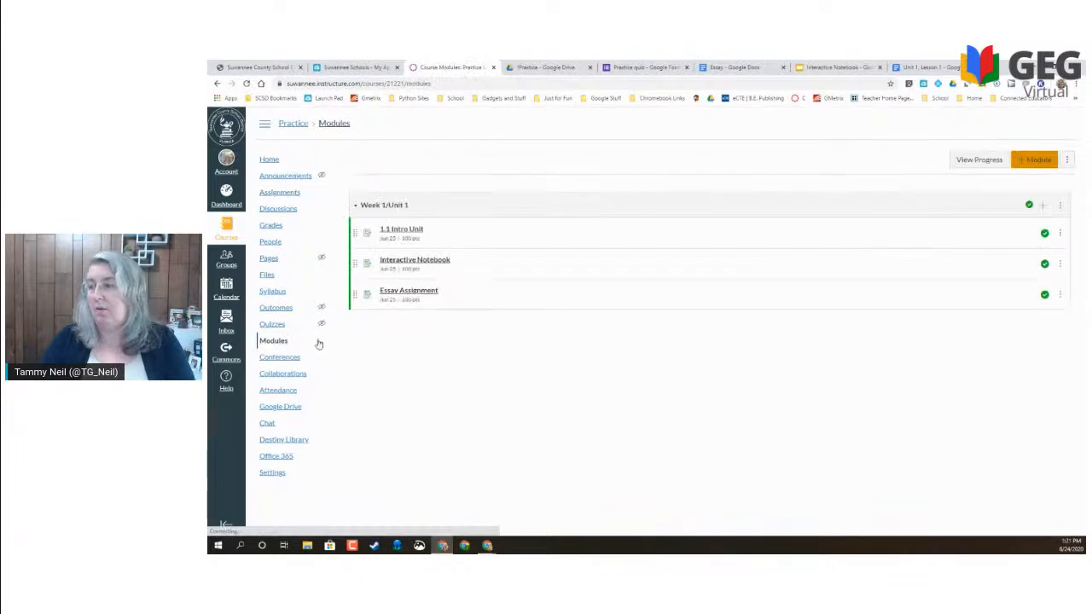
pyautogui.click(1043, 206)
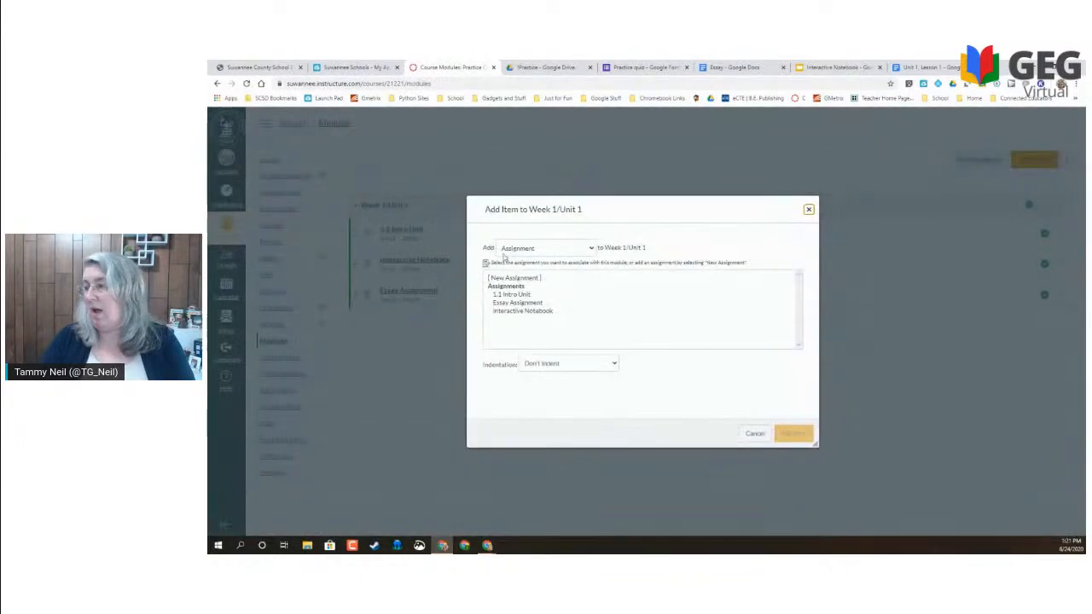
pyautogui.click(522, 282)
pyautogui.click(538, 249)
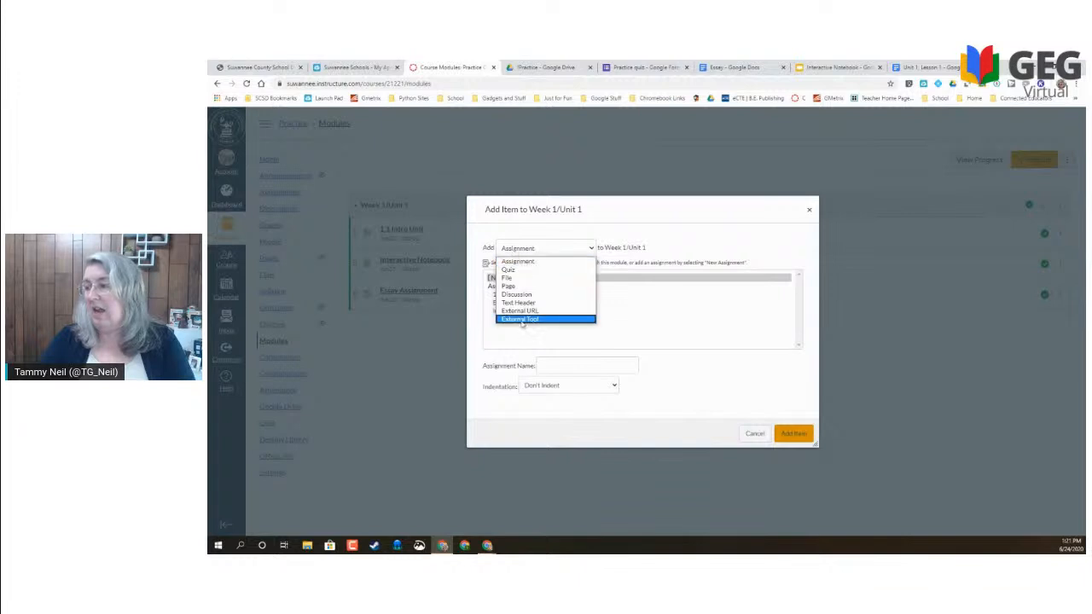
pyautogui.click(525, 259)
pyautogui.click(810, 210)
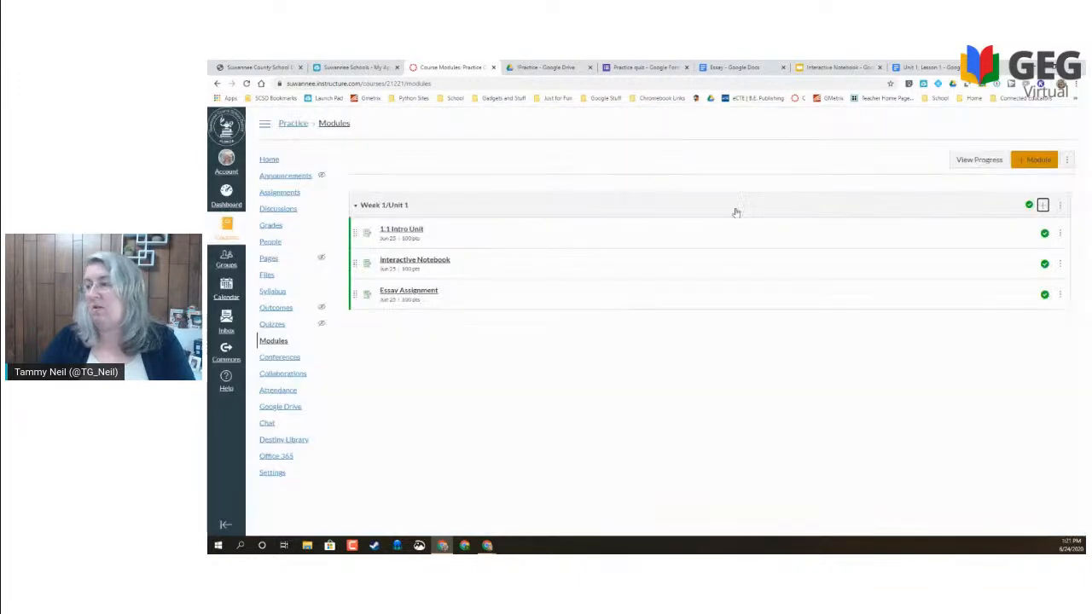
pyautogui.click(269, 258)
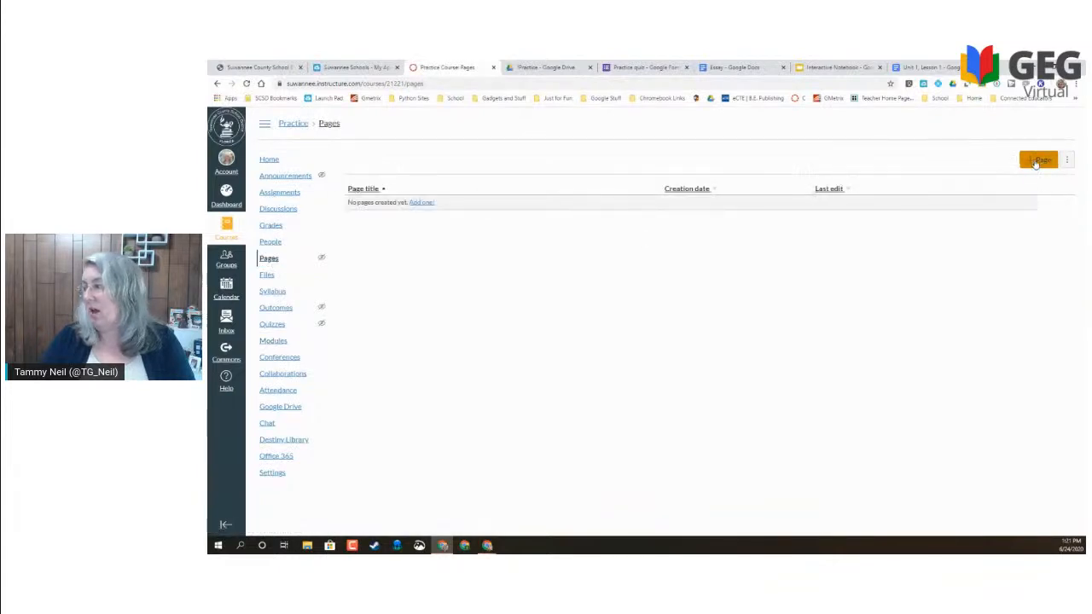
# - Create a page titled 'Quiz', paste the form's iframe into its HTML body, and Save & Publish
pyautogui.click(1036, 163)
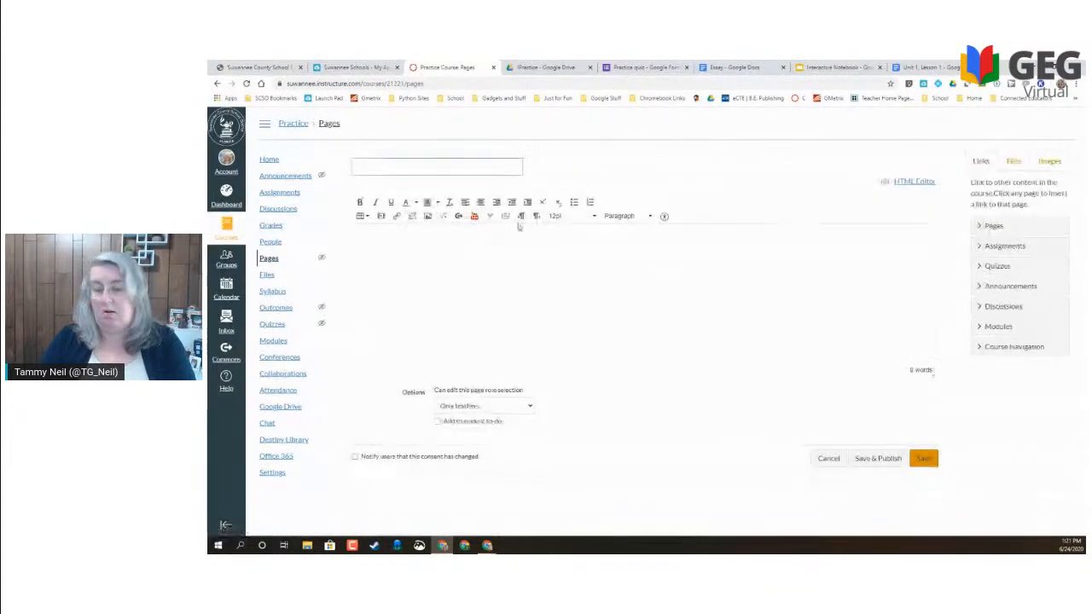
pyautogui.click(435, 163)
pyautogui.write('Quiz')
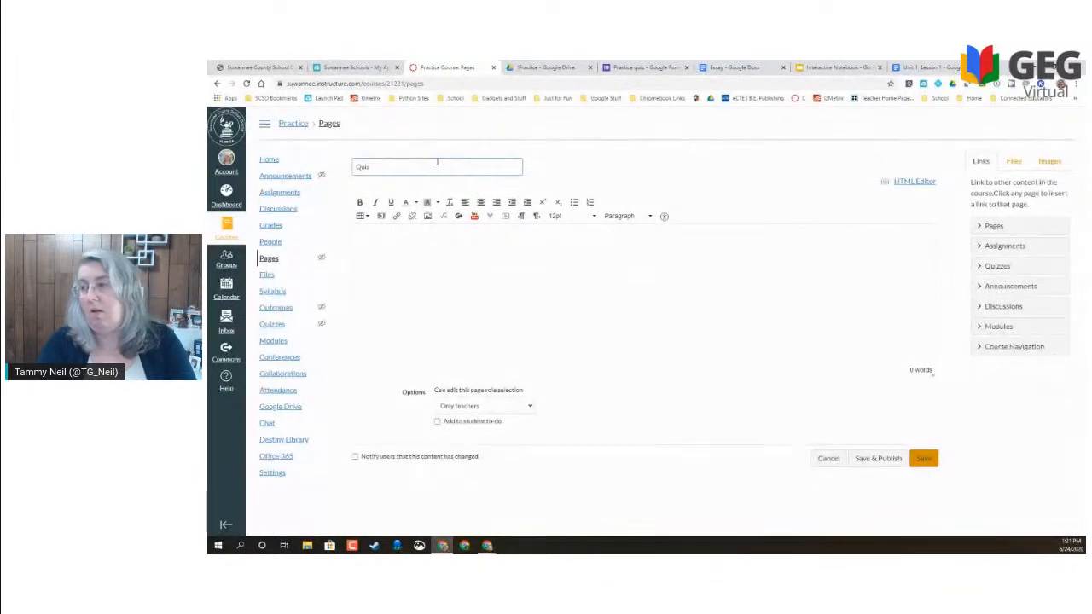
pyautogui.press('Return')
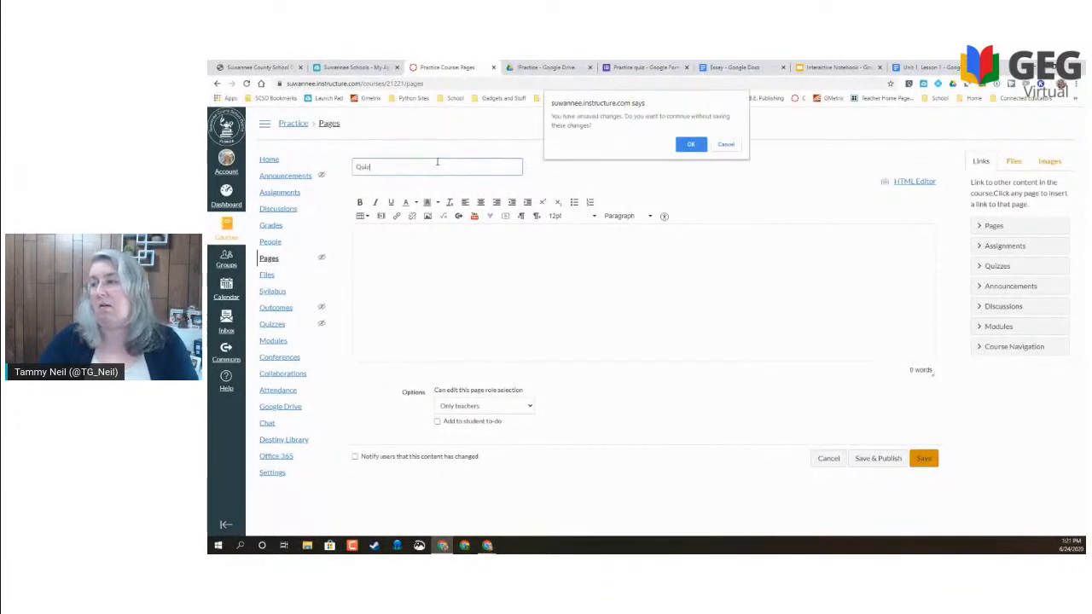
pyautogui.click(732, 146)
pyautogui.click(497, 251)
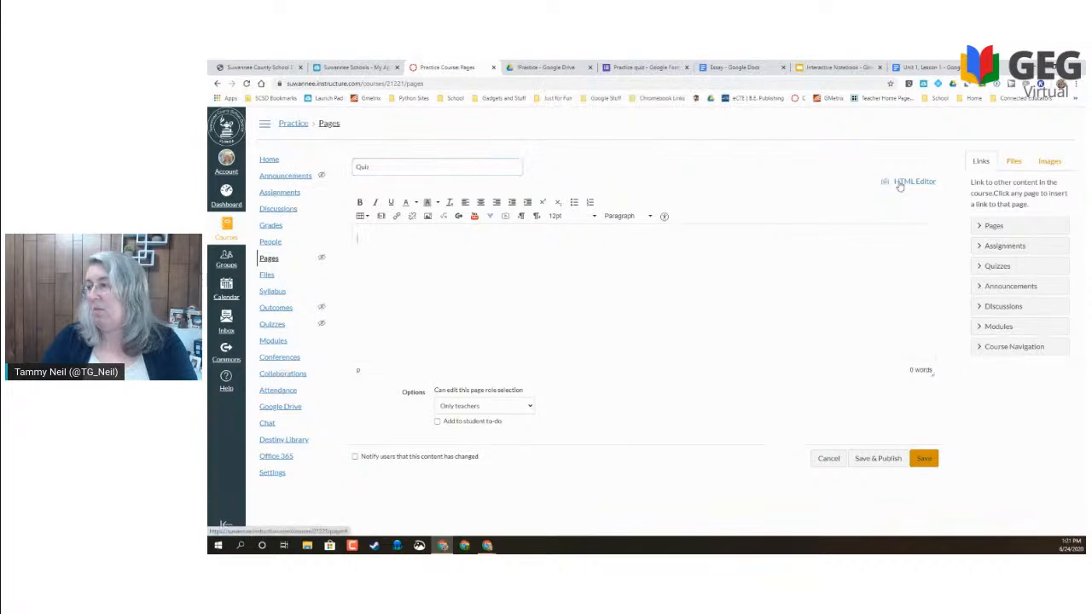
pyautogui.click(900, 186)
pyautogui.click(671, 229)
pyautogui.hotkey('ctrl', 'v')
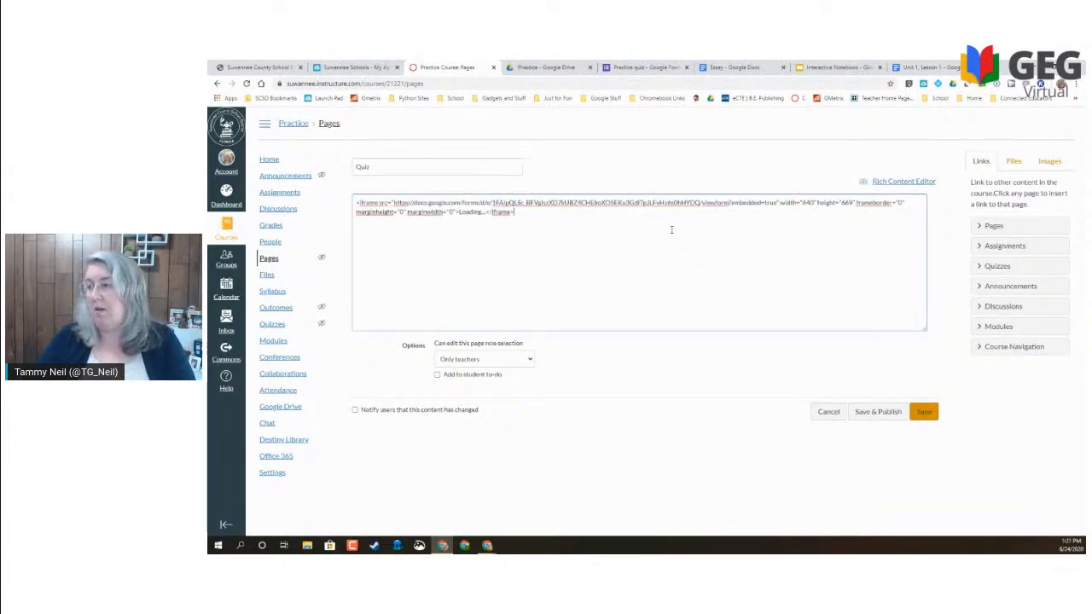
pyautogui.click(878, 412)
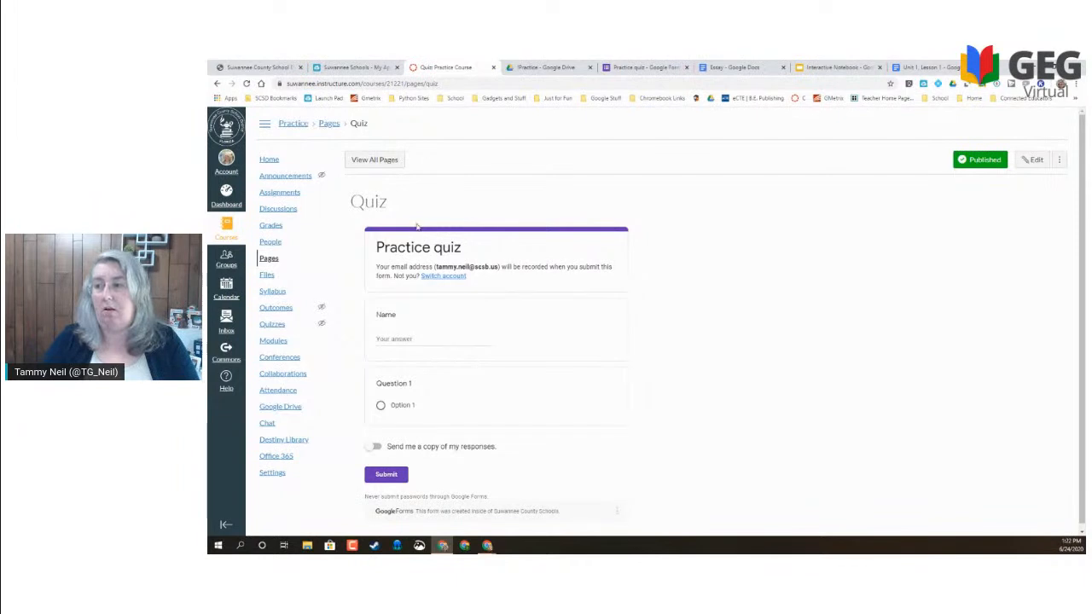
# - Add the Quiz page as a Page item in Week 1/Unit 1, then view its embedded Practice quiz form
pyautogui.click(273, 342)
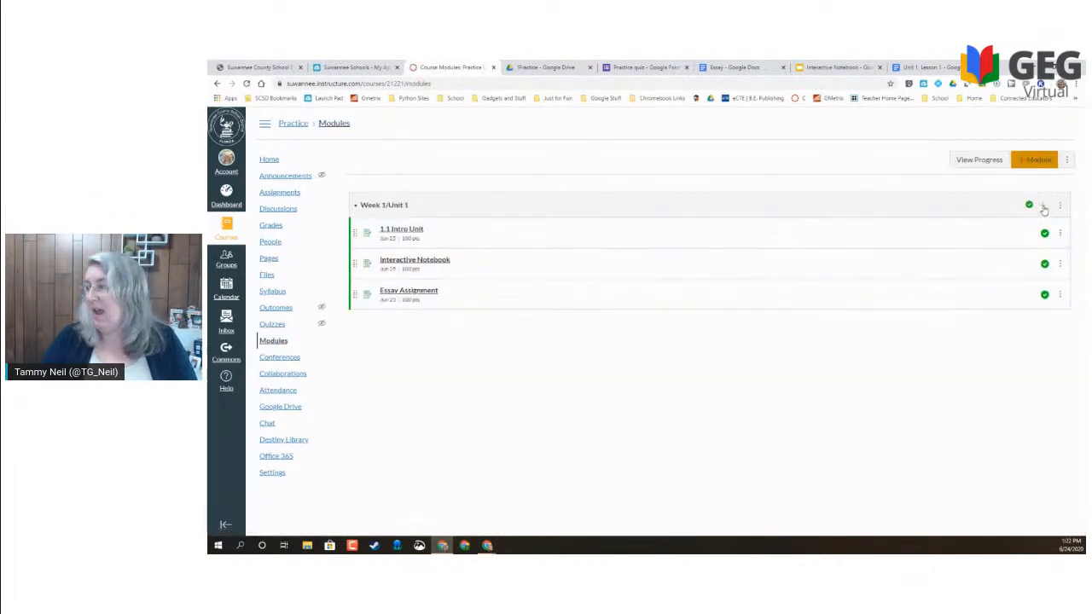
pyautogui.click(1044, 206)
pyautogui.click(552, 249)
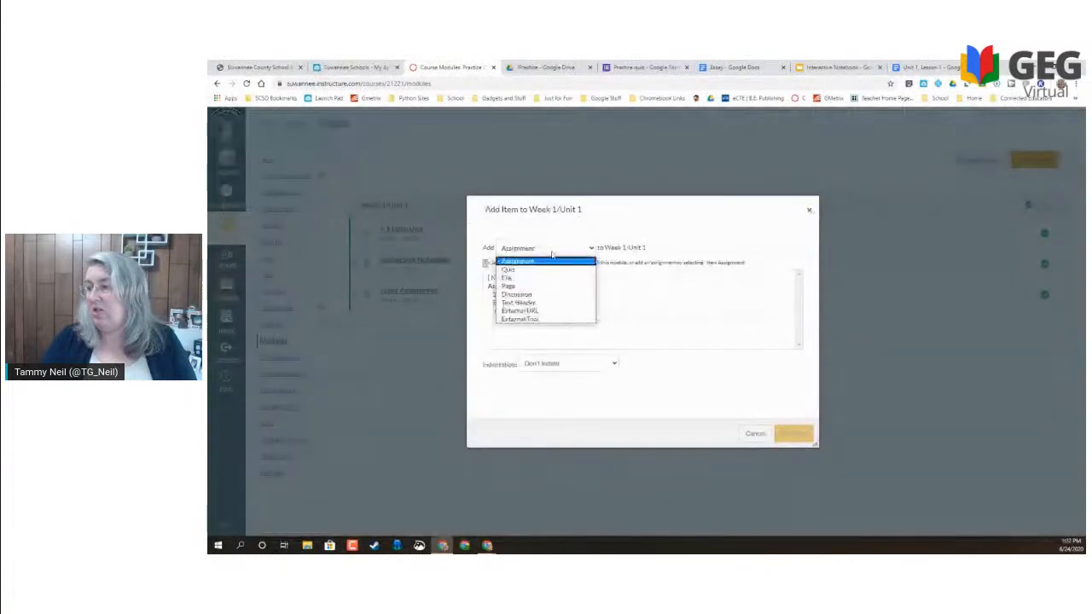
pyautogui.click(509, 286)
pyautogui.click(493, 289)
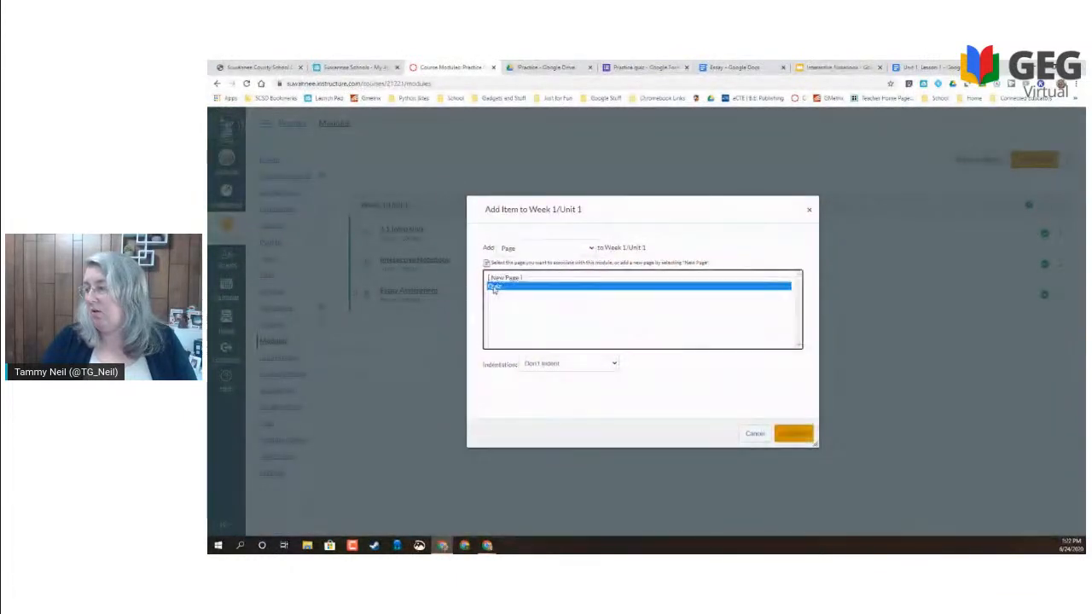
pyautogui.click(793, 433)
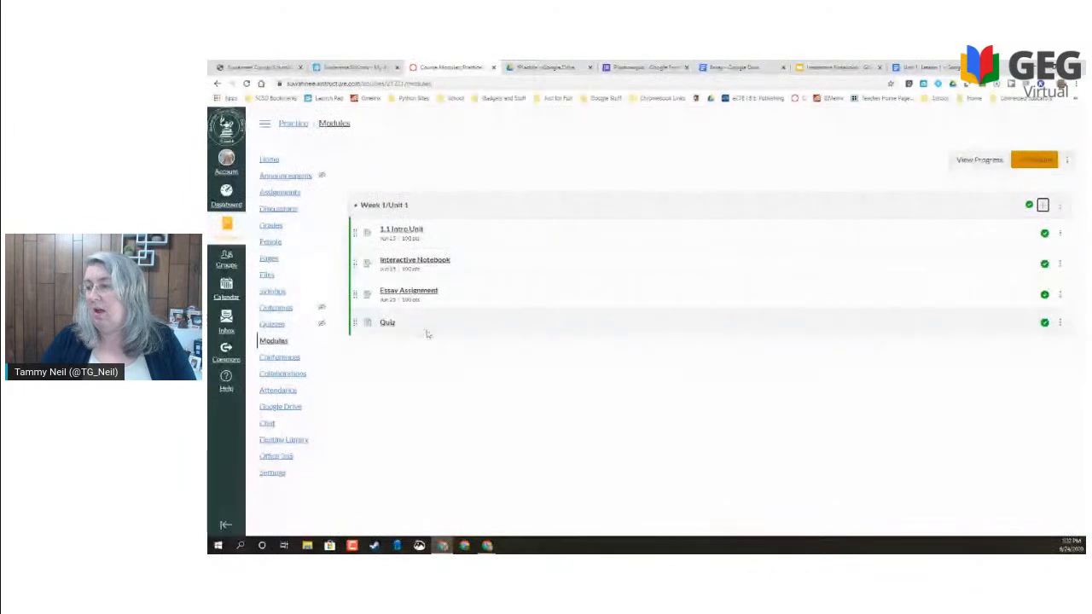
pyautogui.click(388, 325)
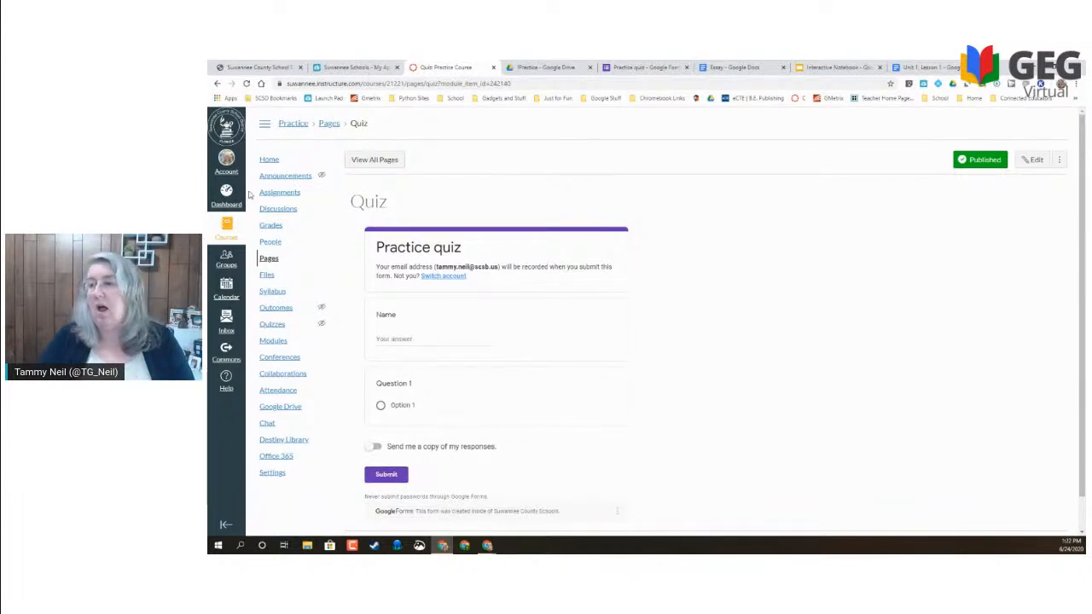
# - Go to the Practice Course Home page to see its welcome text and Course Summary
pyautogui.click(269, 162)
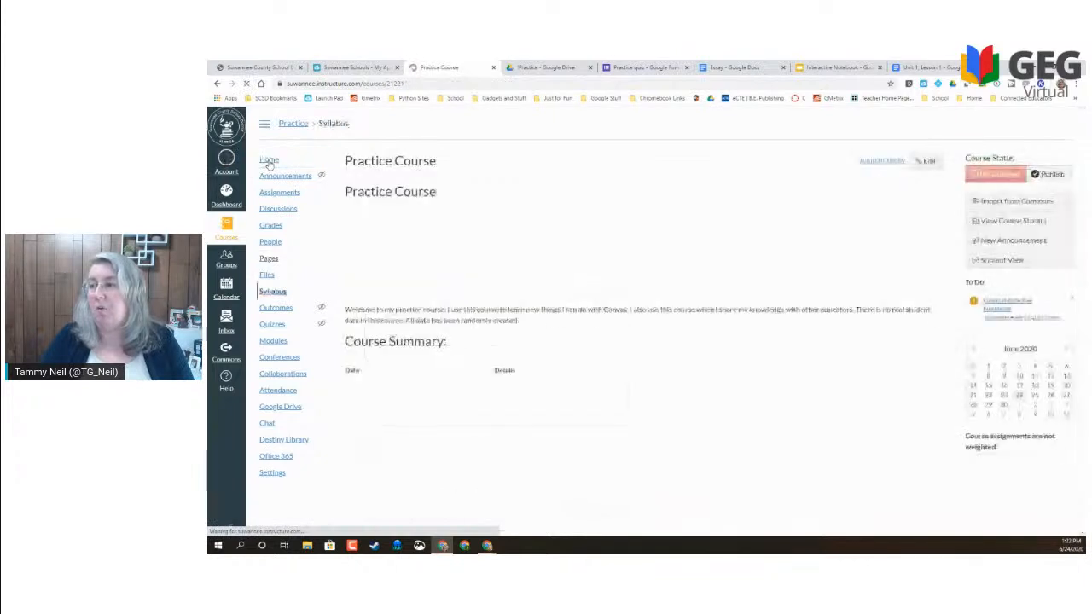